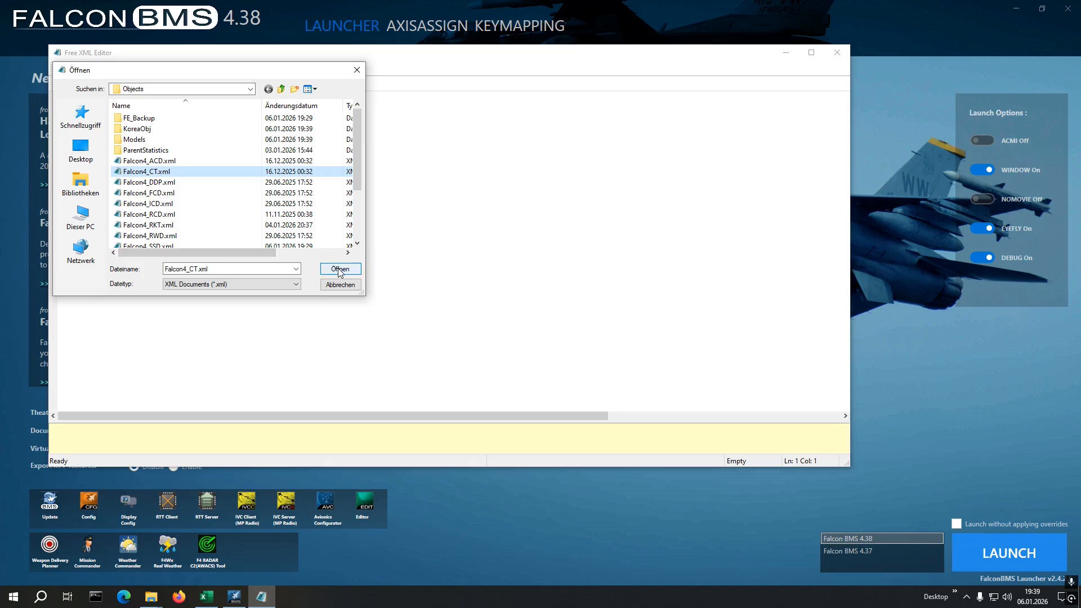
# Open Falcon4_CT.xml and append a copy of the complete CT Num "0" record after the last CT record.
pyautogui.click(340, 270)
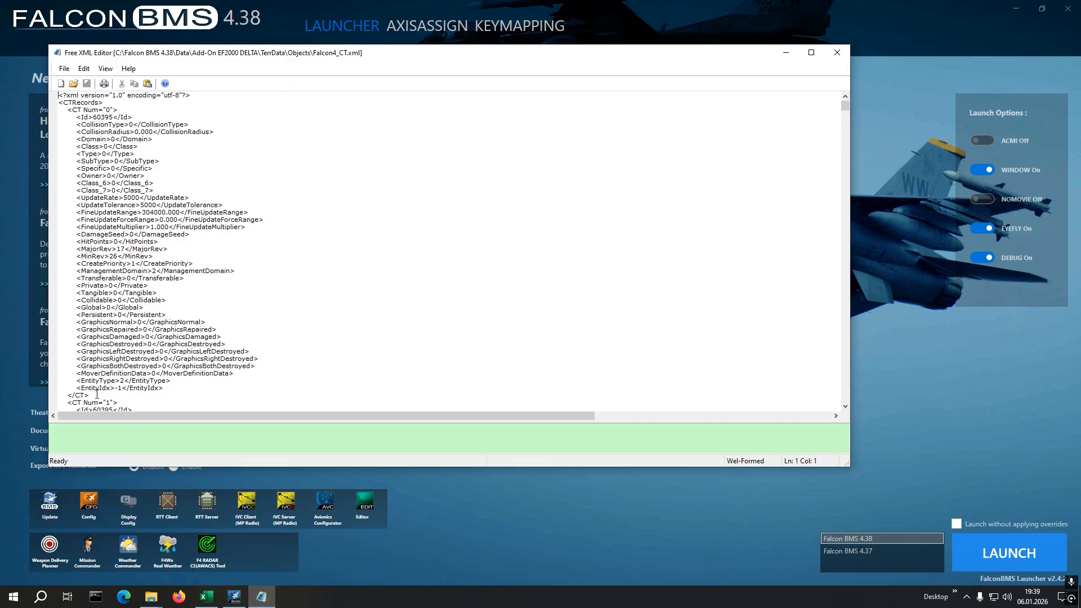
pyautogui.moveTo(97, 394); pyautogui.dragTo(2, 111)
pyautogui.hotkey('ctrl', 'c')
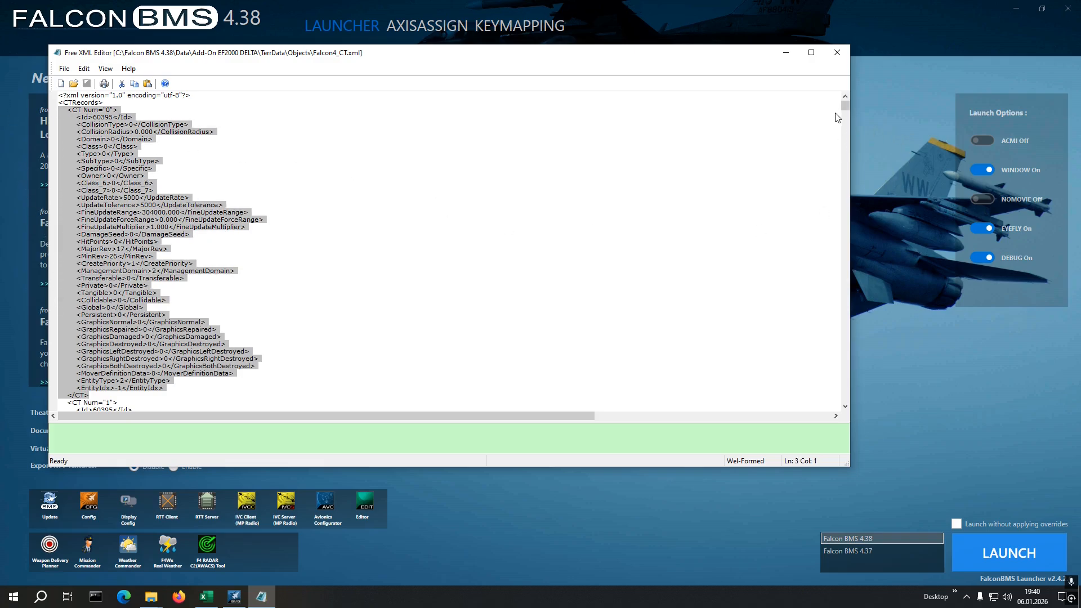
pyautogui.moveTo(843, 107); pyautogui.dragTo(837, 409)
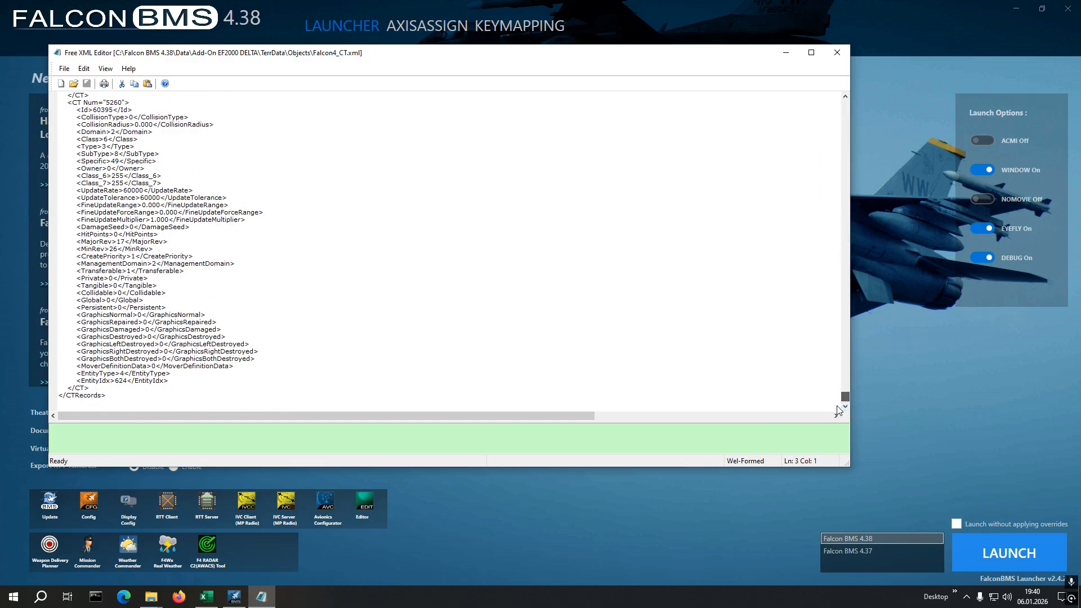
pyautogui.click(102, 388)
pyautogui.press('Return')
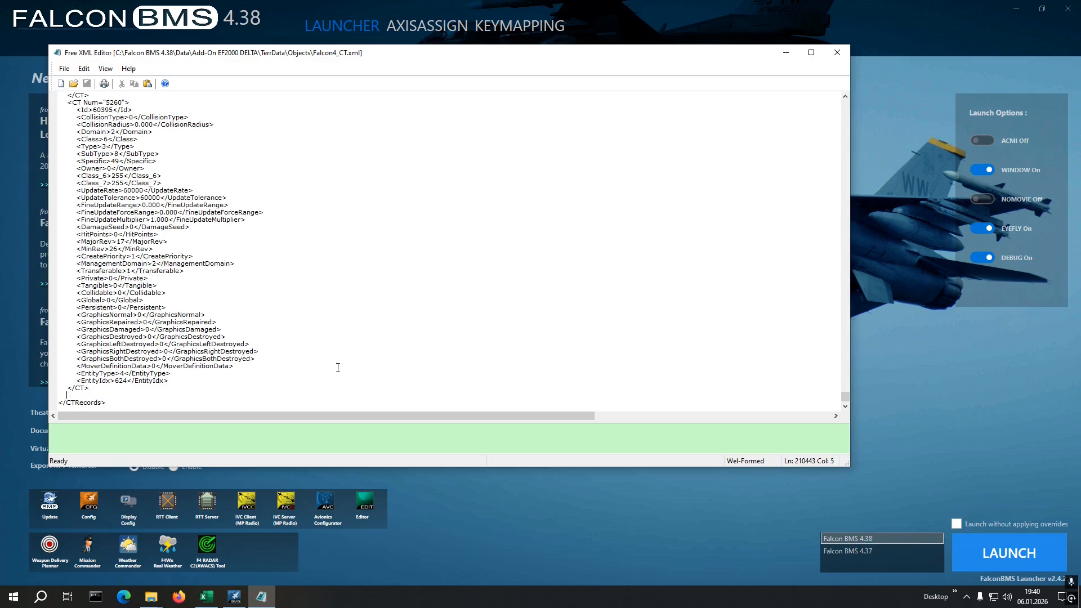
pyautogui.hotkey('ctrl', 'v')
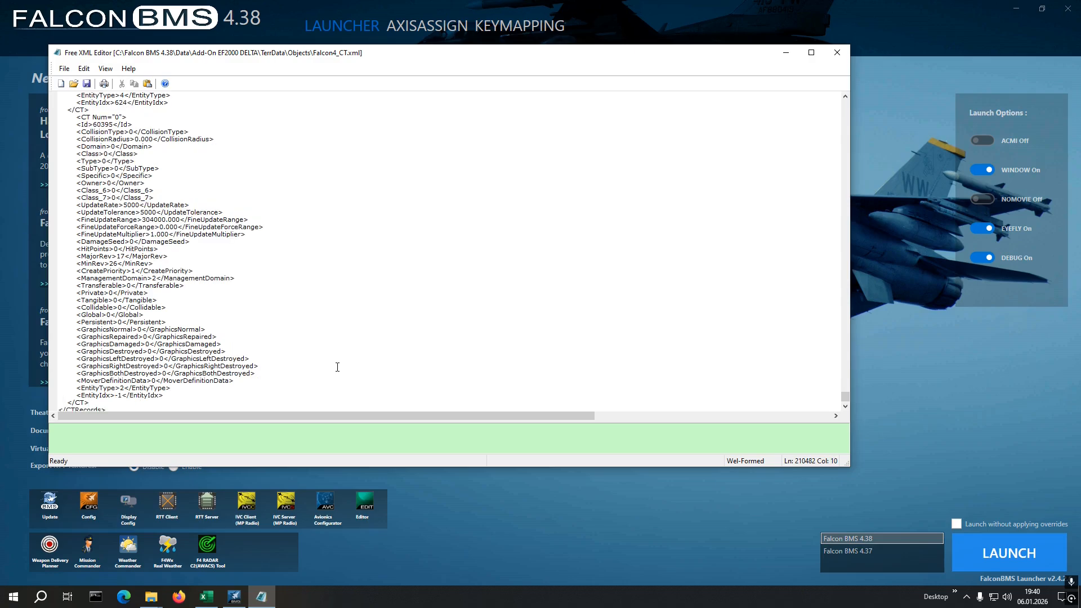
# Check the CT entry in the Config.XLSX workbook, renumber the appended CT record to 6010 and save Falcon4_CT.xml.
pyautogui.scroll(-1, 290, 298)
pyautogui.scroll(17, 290, 298)
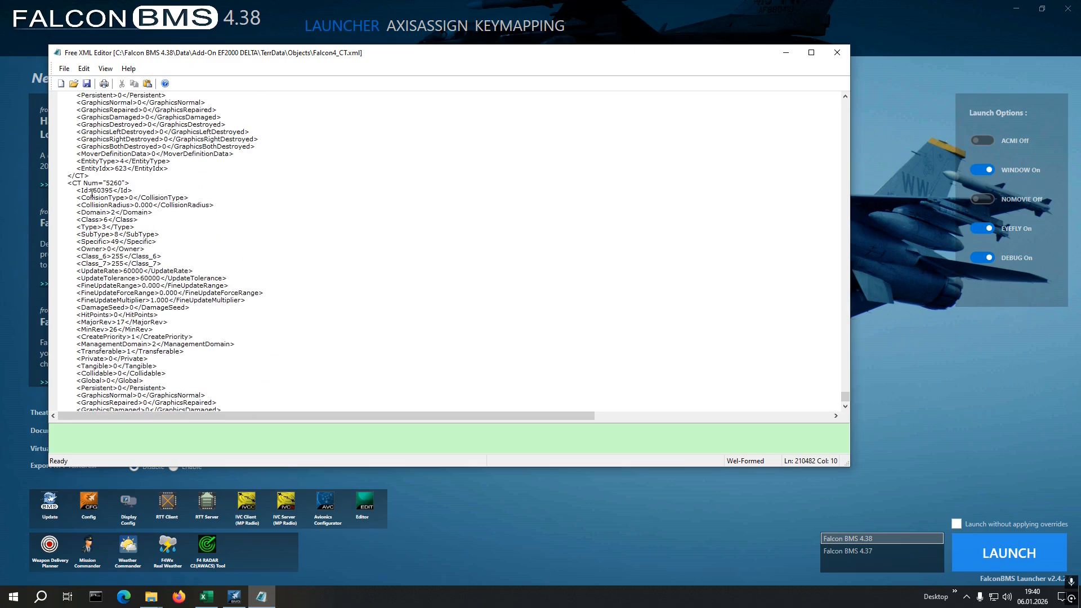
pyautogui.click(206, 597)
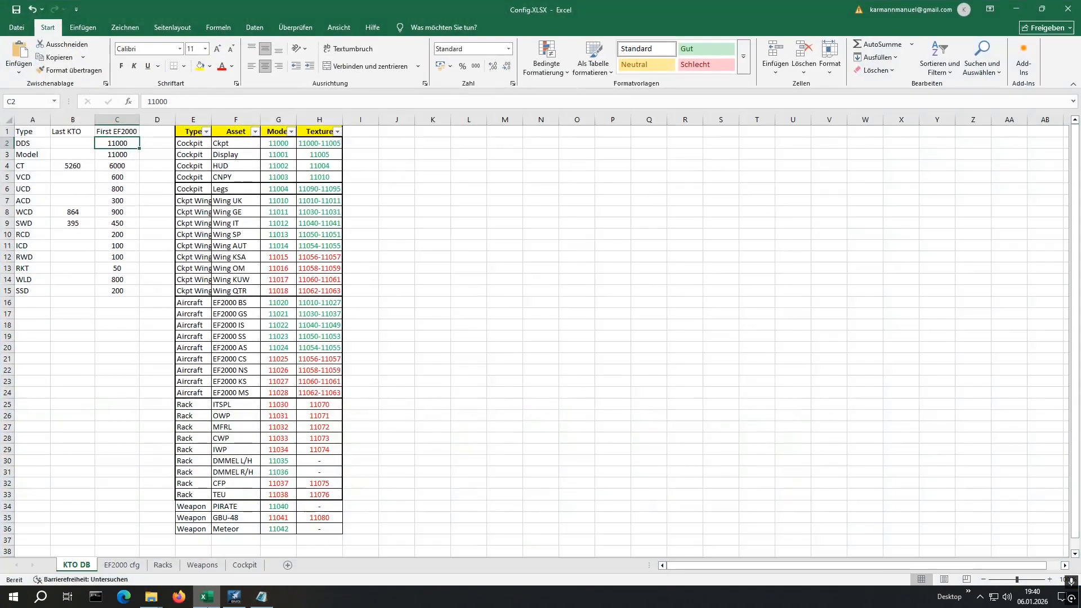
pyautogui.click(72, 163)
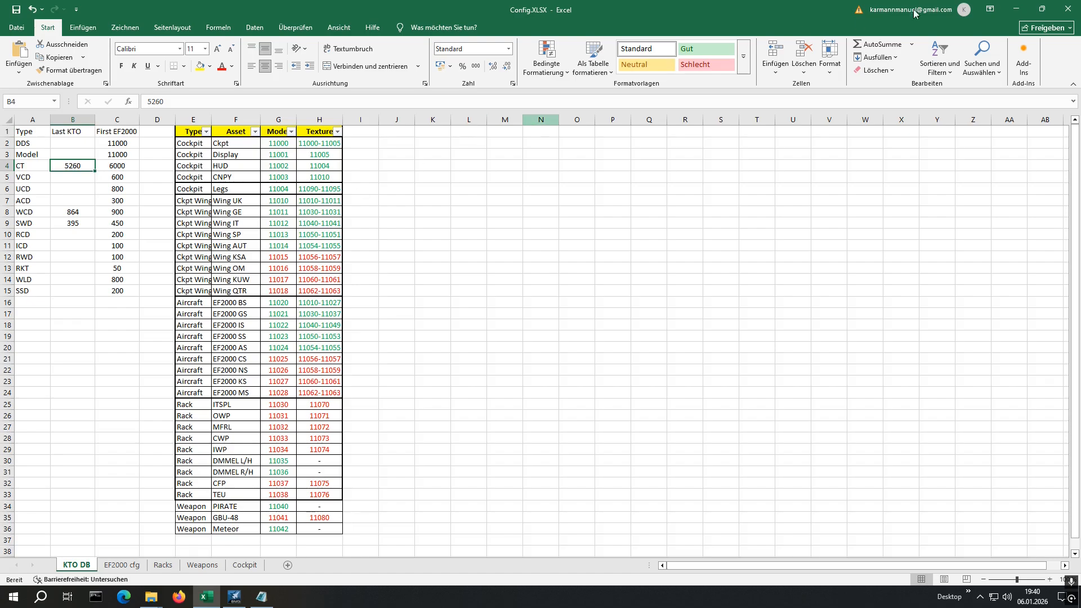
pyautogui.click(1018, 8)
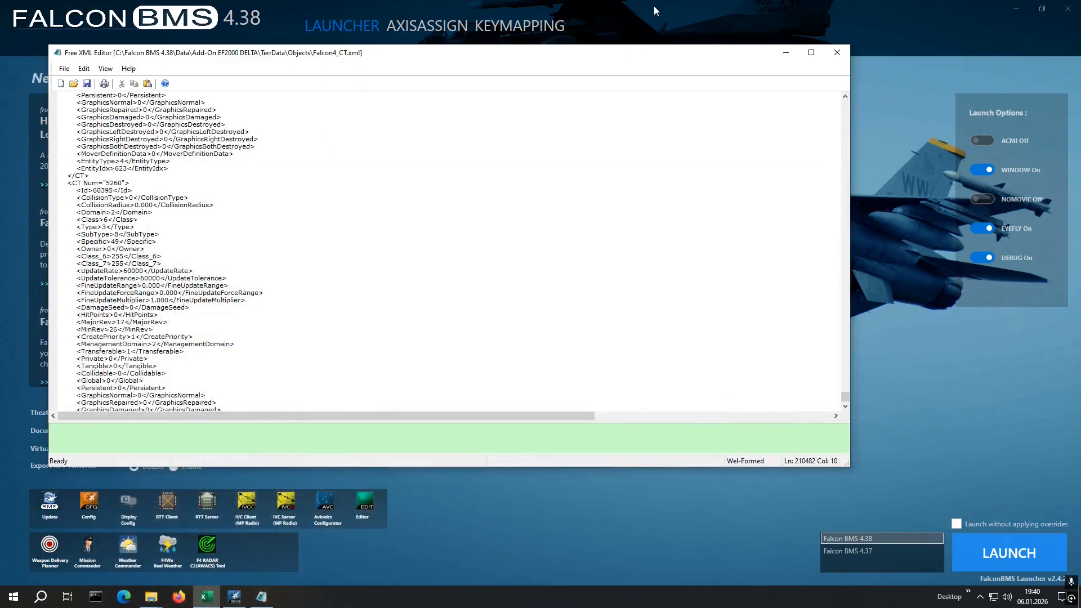
pyautogui.scroll(-15, 176, 213)
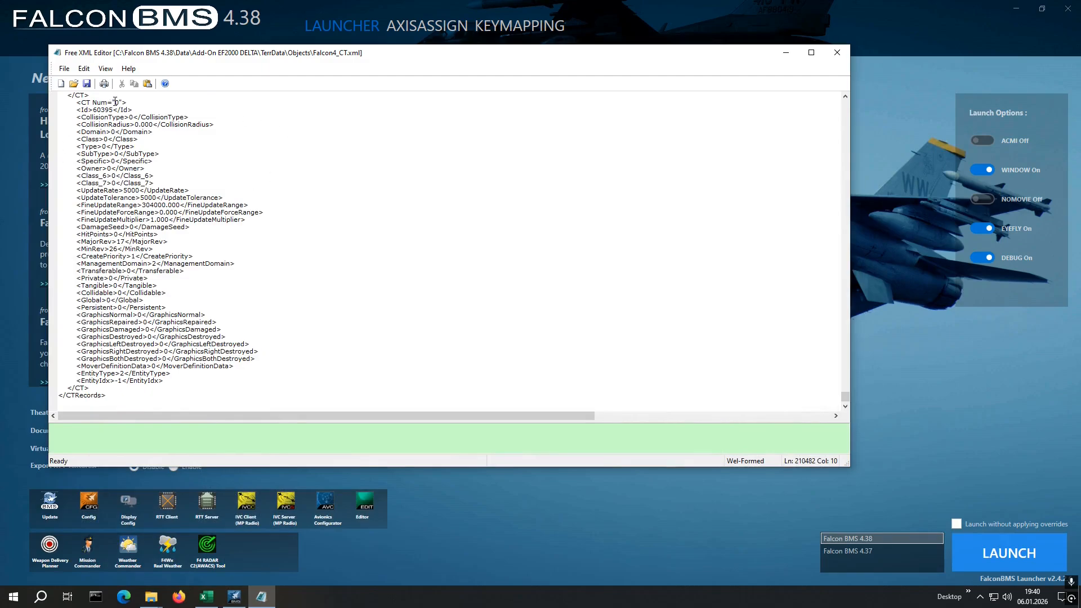
pyautogui.doubleClick(116, 103)
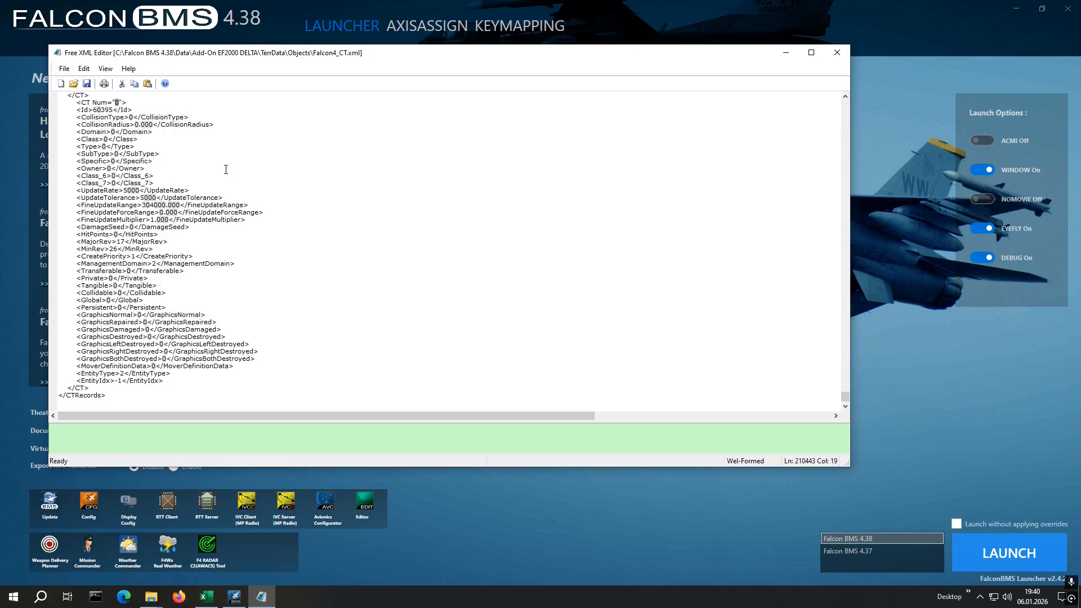
pyautogui.write('60')
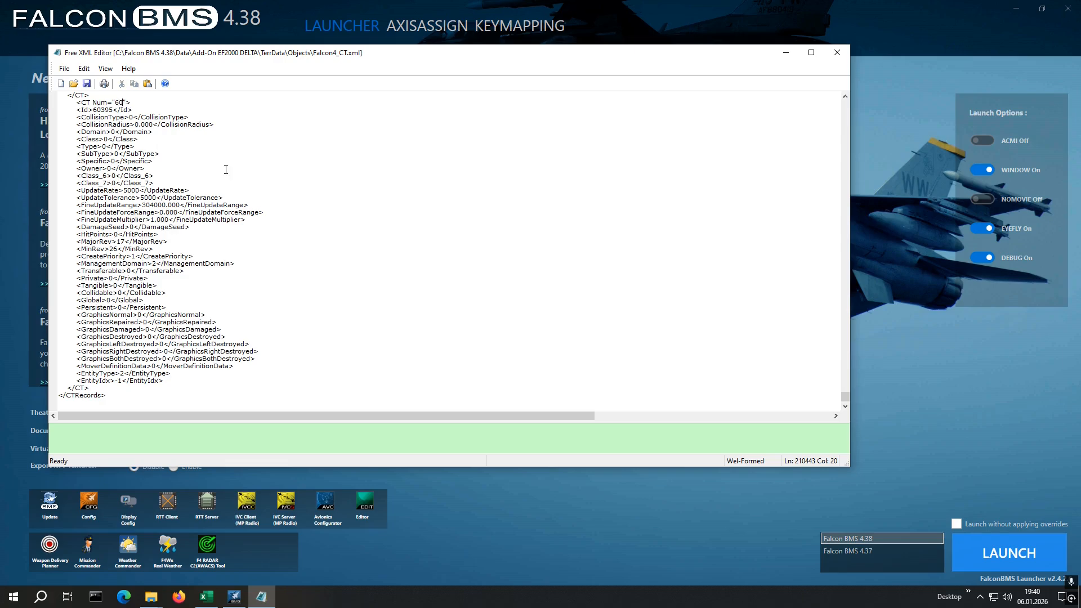
pyautogui.write('10')
pyautogui.click(89, 83)
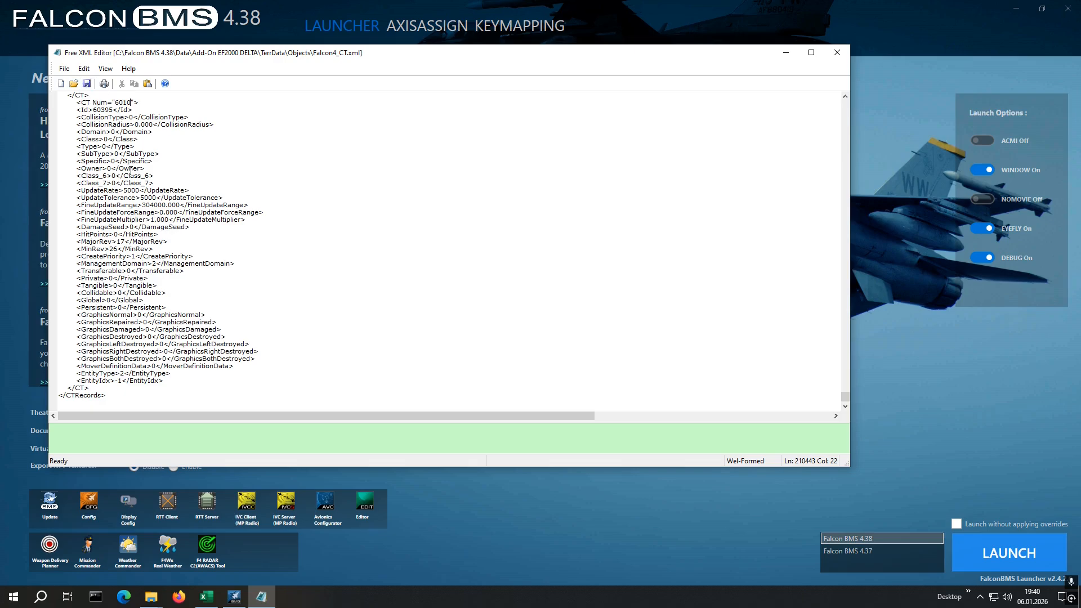
pyautogui.click(72, 83)
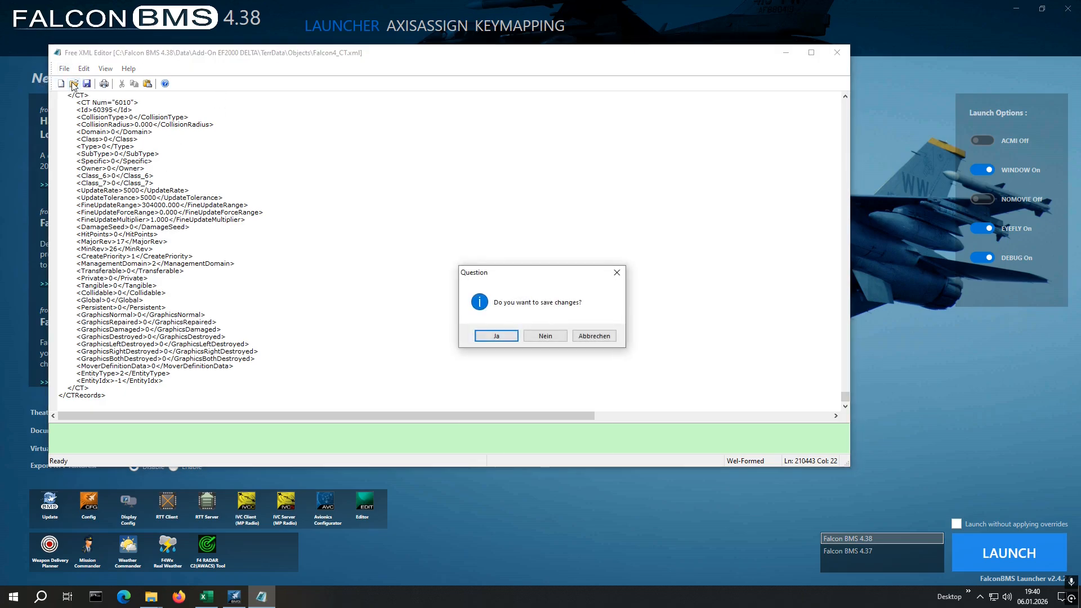
pyautogui.click(496, 336)
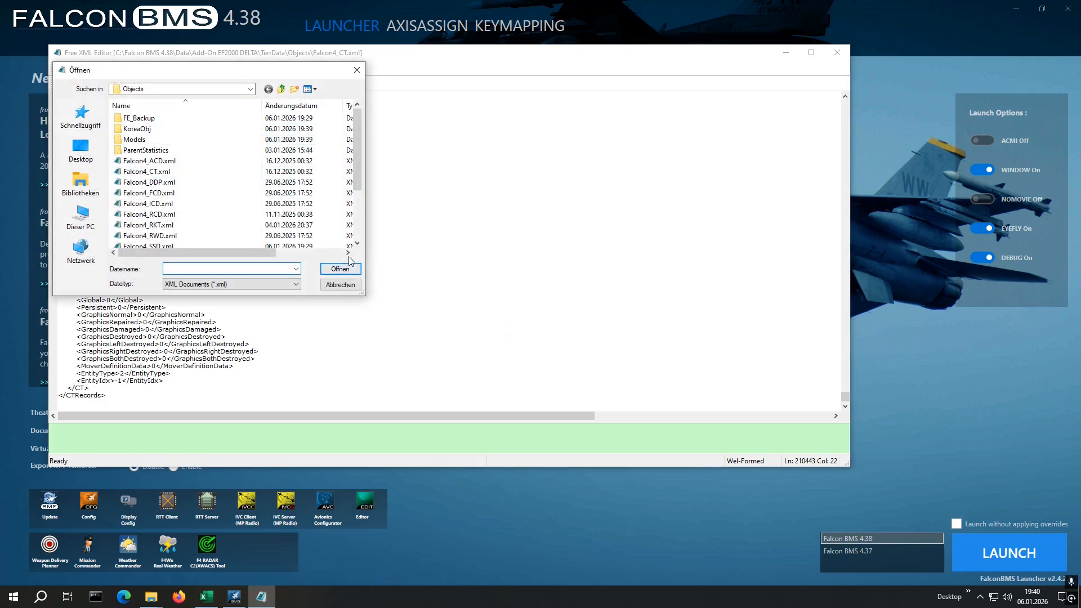
# Open Falcon4_SWD.xml from the Objects folder.
pyautogui.moveTo(271, 75); pyautogui.dragTo(452, 134)
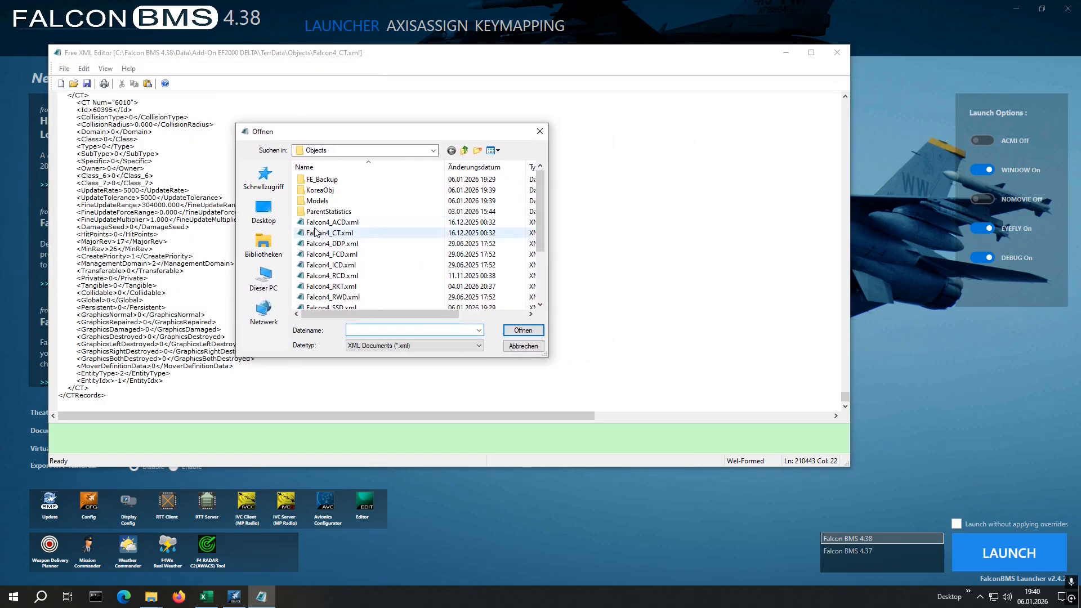
pyautogui.scroll(-2, 376, 265)
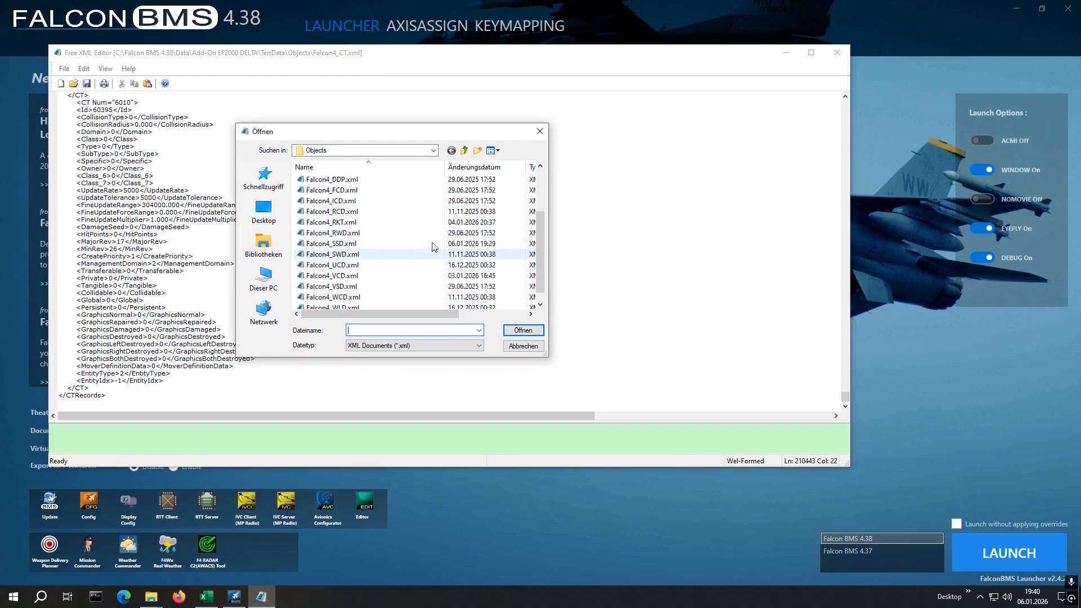
pyautogui.click(341, 254)
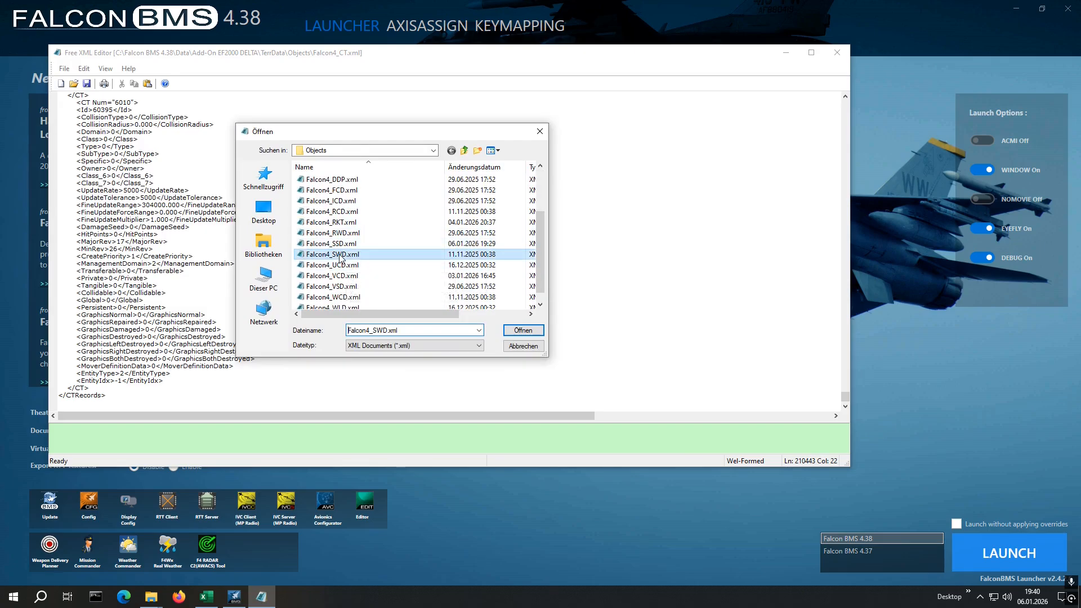
pyautogui.click(524, 332)
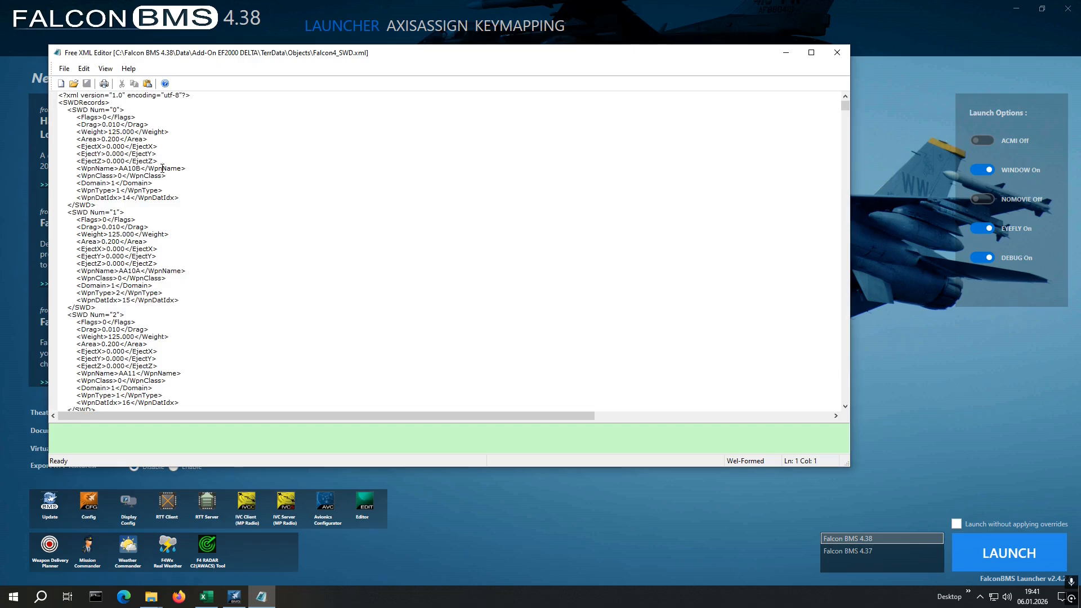
# Copy the complete SWD Num "0" record and insert it after the last SWD record, before the closing SWDRecords tag.
pyautogui.moveTo(112, 206); pyautogui.dragTo(20, 110)
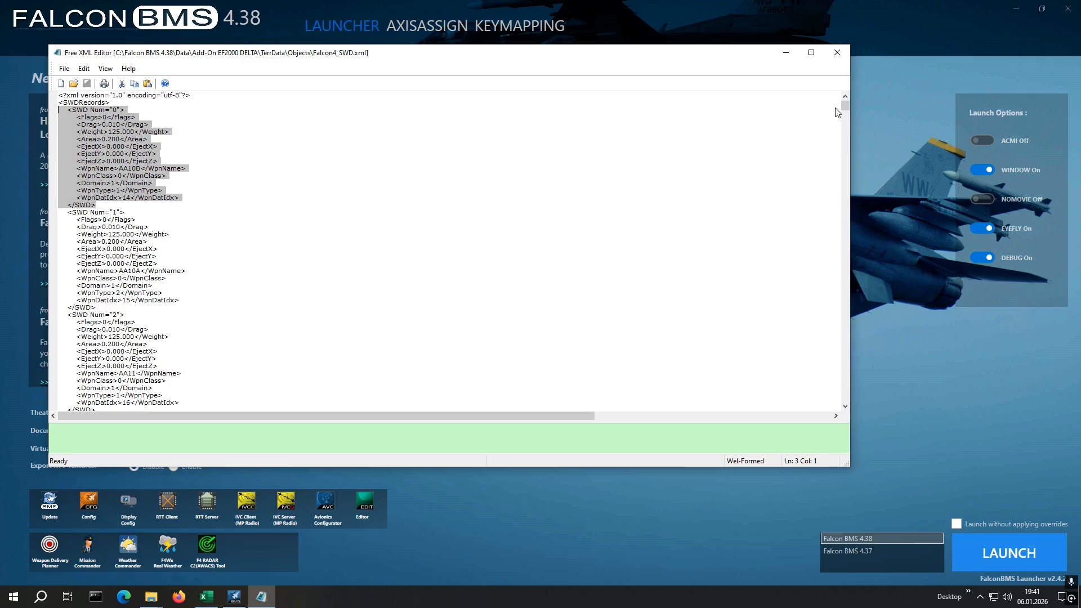
pyautogui.moveTo(844, 104); pyautogui.dragTo(839, 406)
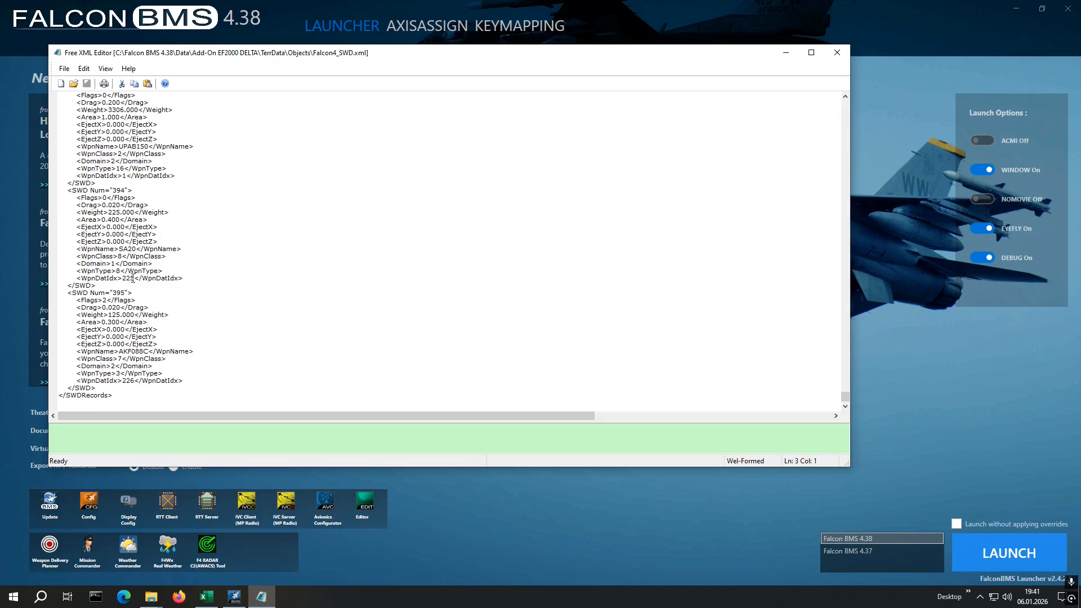
pyautogui.click(97, 388)
pyautogui.press('Return')
pyautogui.write('<SWD Num="0">         <Flags>0</Flags>         <Drag>0.010</Drag>         <Weight>125.000</Weight>         <Area>0.200</Area>         <EjectX>0.000</EjectX>         <EjectY>0.000</EjectY>         <EjectZ>0.000</EjectZ>         <WpnName>AA10B</WpnName>         <WpnClass>0</WpnClass>         <Domain>1</Domain>         <WpnType>1</WpnType>         <WpnDatIdx>14</WpnDatIdx>     </SWD>')
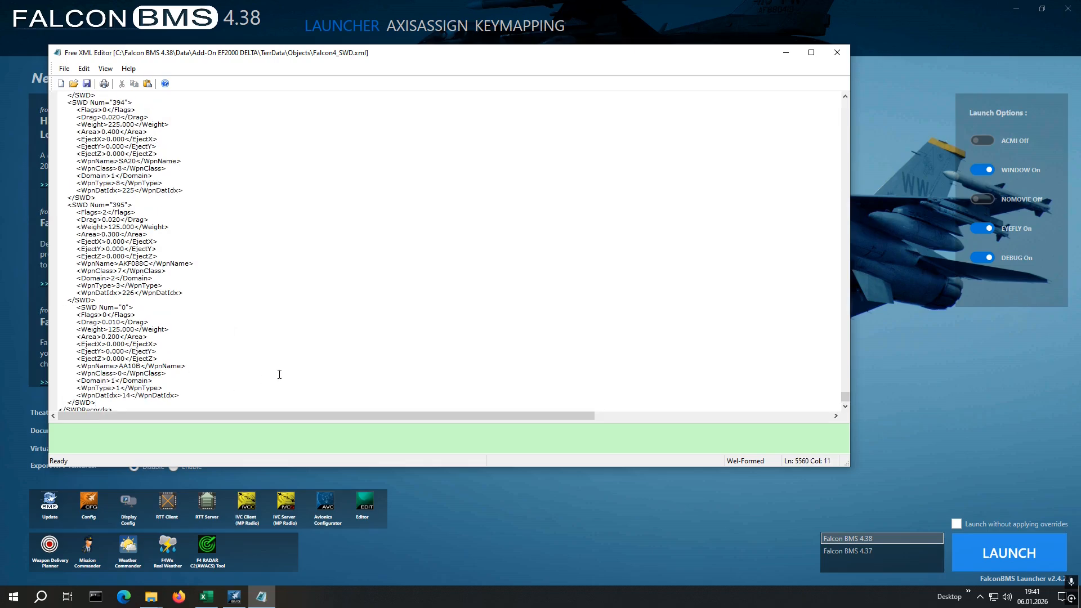
pyautogui.scroll(-1, 169, 256)
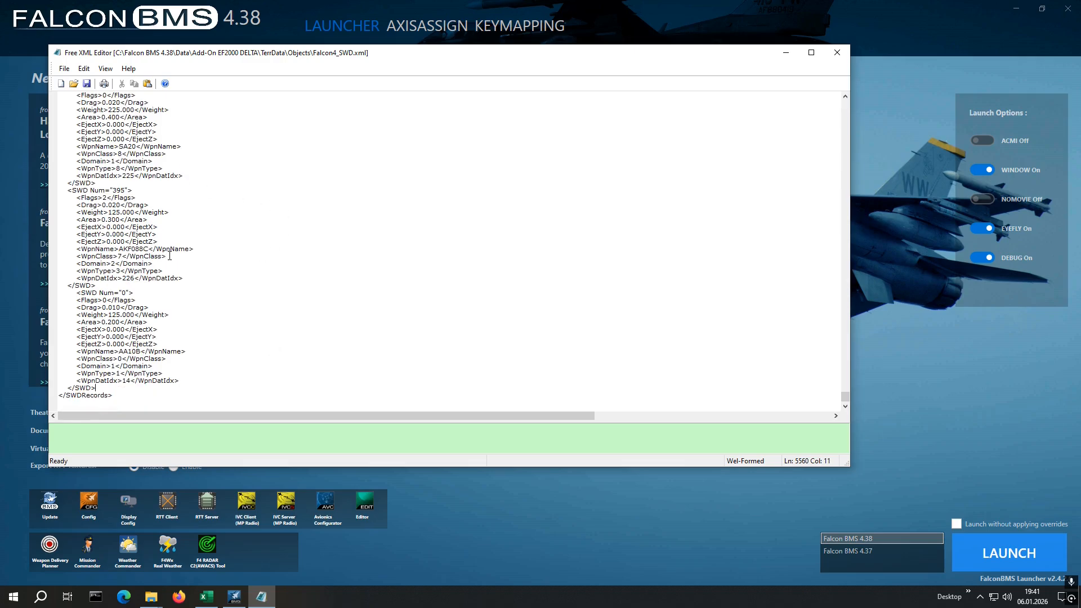
# Renumber the appended SWD record to 450 and save Falcon4_SWD.xml.
pyautogui.click(121, 293)
pyautogui.press('Delete')
pyautogui.write('450')
pyautogui.click(87, 83)
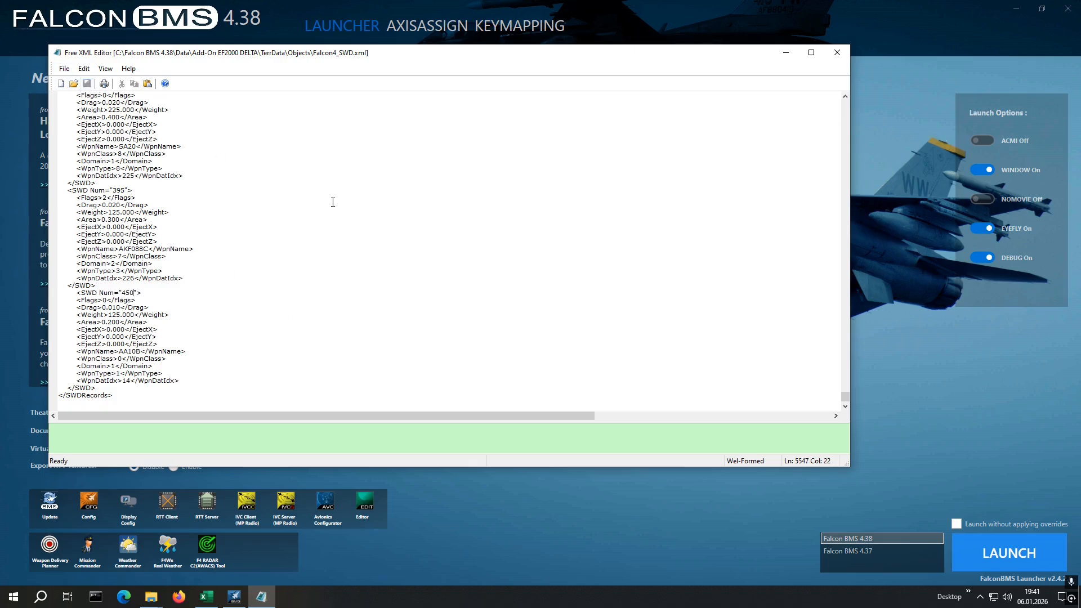
# Open Falcon4_WCD.xml from the Objects folder.
pyautogui.click(73, 84)
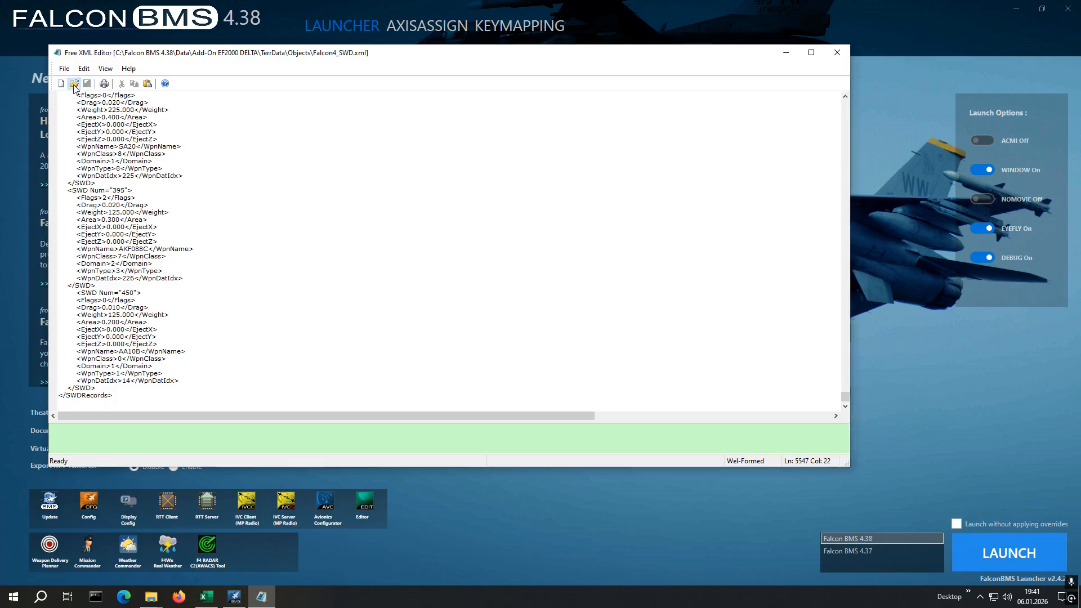
pyautogui.scroll(-5, 349, 247)
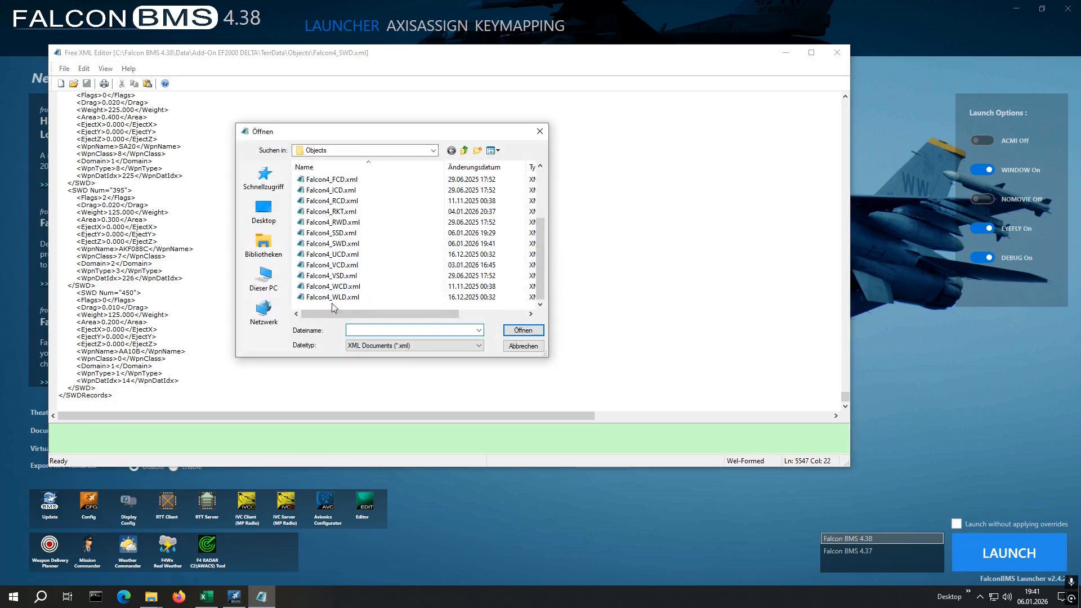
pyautogui.click(334, 286)
pyautogui.click(522, 331)
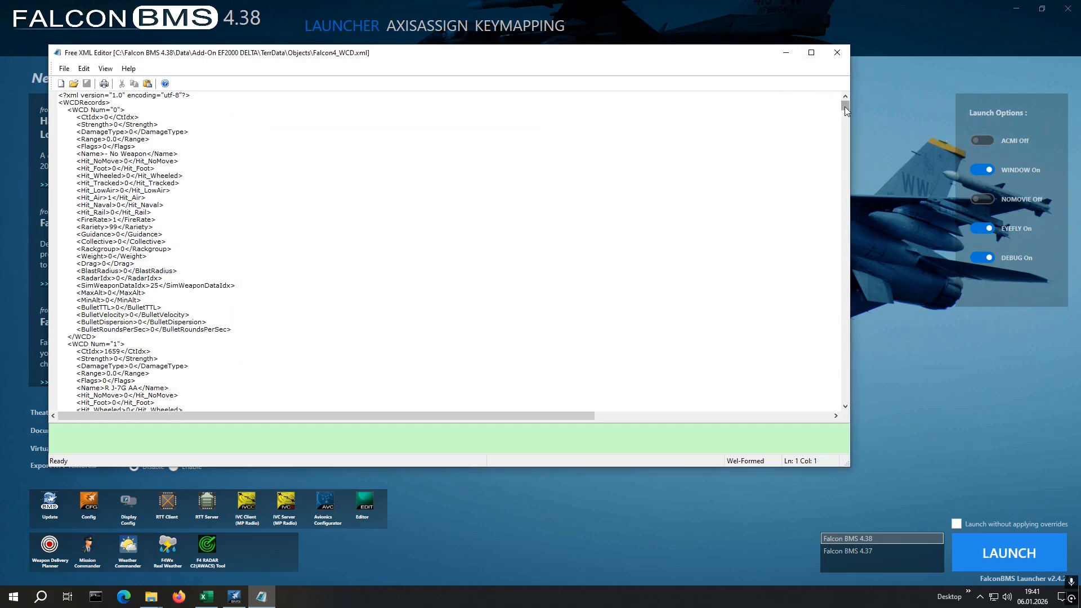
# Copy the WCD Num "0" record's lines through BulletRoundsPerSec and insert them after the last WCD record.
pyautogui.moveTo(845, 106); pyautogui.dragTo(833, 86)
pyautogui.moveTo(237, 327); pyautogui.dragTo(35, 110)
pyautogui.hotkey('ctrl', 'c')
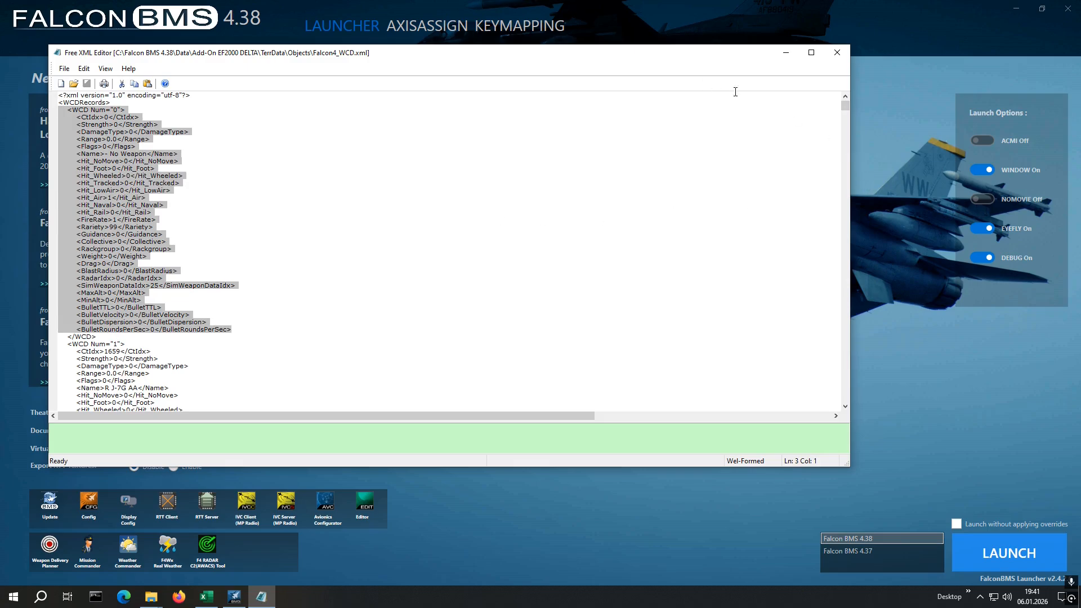
pyautogui.moveTo(842, 107); pyautogui.dragTo(825, 408)
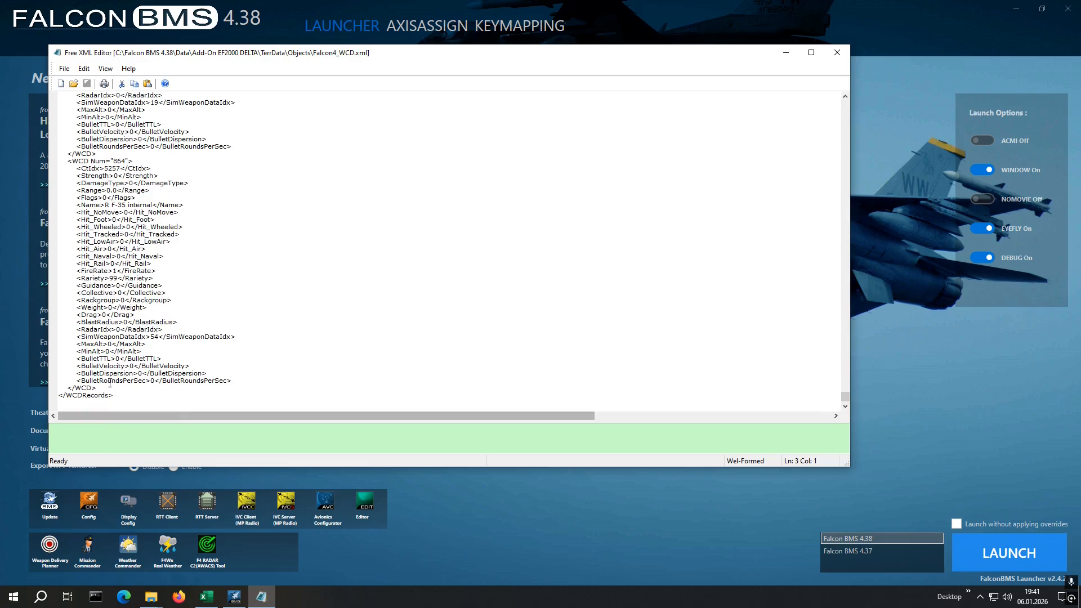
pyautogui.click(295, 387)
pyautogui.press('Return')
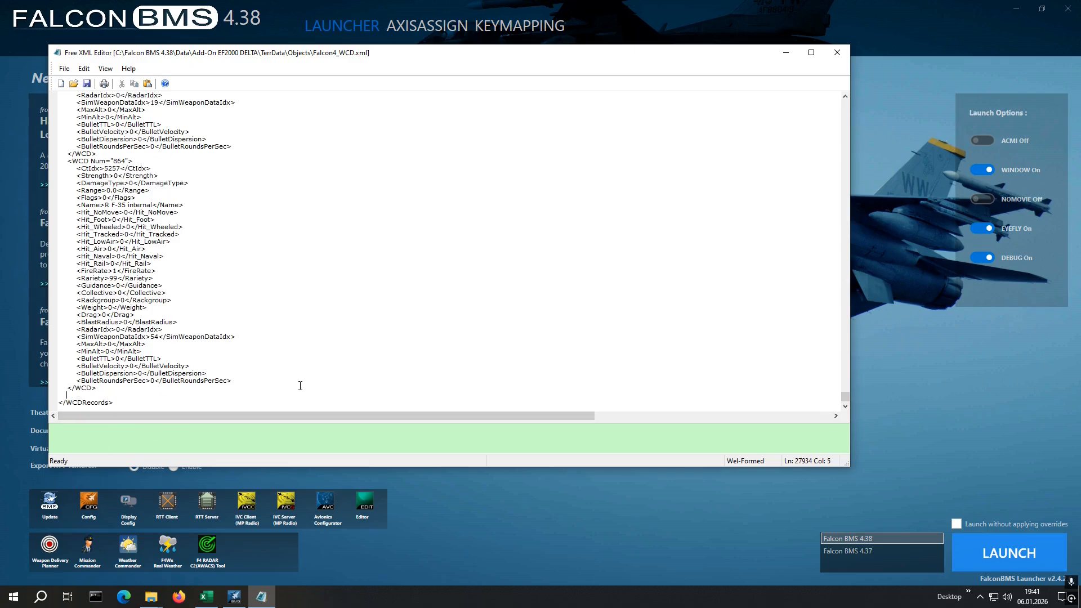
pyautogui.hotkey('ctrl', 'v')
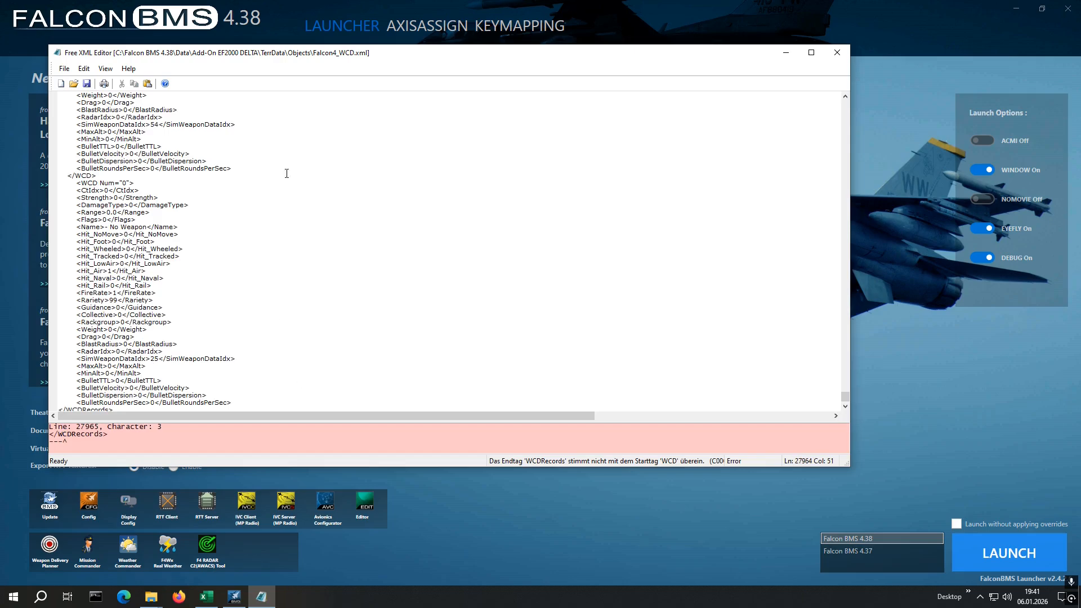
pyautogui.scroll(-1, 232, 375)
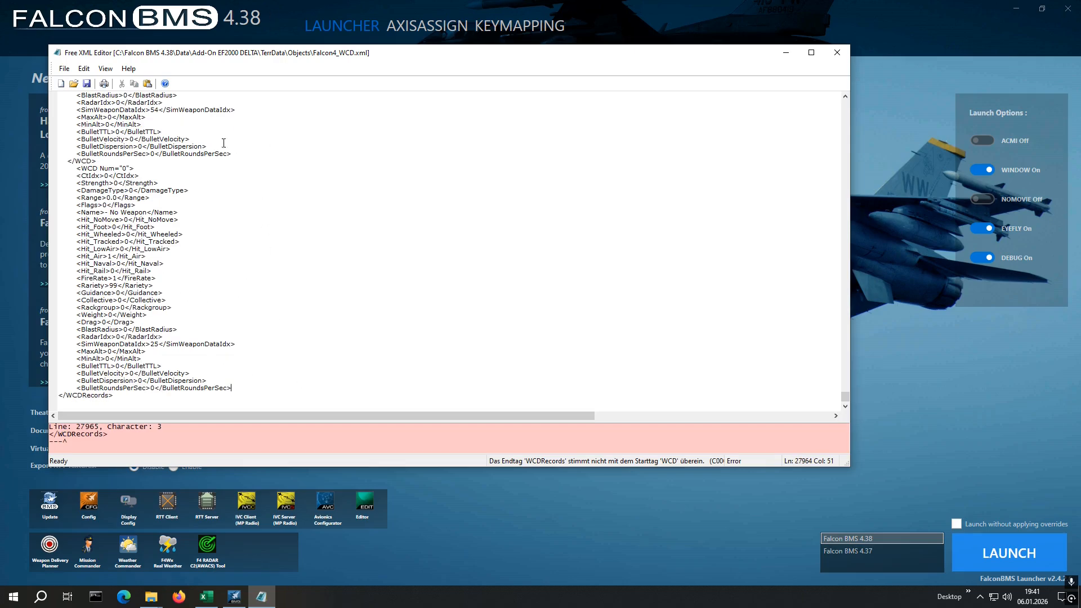
# Add the missing </WCD> closing tag on a new line after the appended WCD record and tidy its indentation.
pyautogui.moveTo(96, 161); pyautogui.dragTo(65, 163)
pyautogui.hotkey('ctrl', 'c')
pyautogui.click(238, 388)
pyautogui.press('Return')
pyautogui.hotkey('ctrl', 'v')
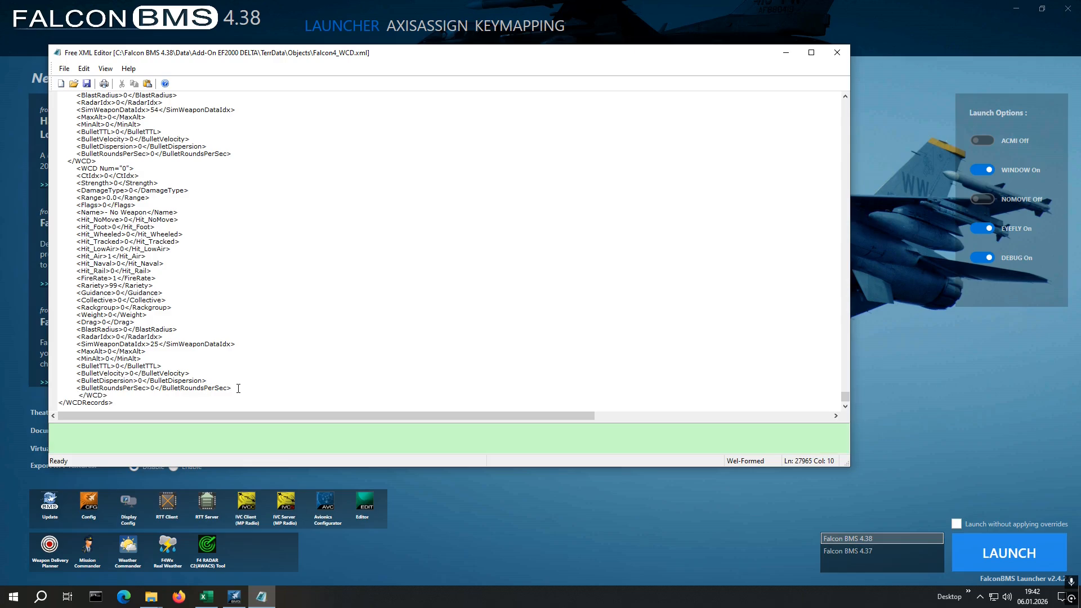
pyautogui.press('BackSpace')
pyautogui.press('BackSpace')
pyautogui.press('BackSpace')
pyautogui.press('BackSpace')
pyautogui.press('BackSpace')
pyautogui.press('BackSpace')
pyautogui.press('BackSpace')
pyautogui.press('BackSpace')
pyautogui.press('BackSpace')
# Renumber the appended WCD record to 900, save Falcon4_WCD.xml and review it against the preceding record.
pyautogui.click(124, 169)
pyautogui.write('90')
pyautogui.click(87, 84)
pyautogui.scroll(8, 222, 321)
pyautogui.scroll(4, 222, 326)
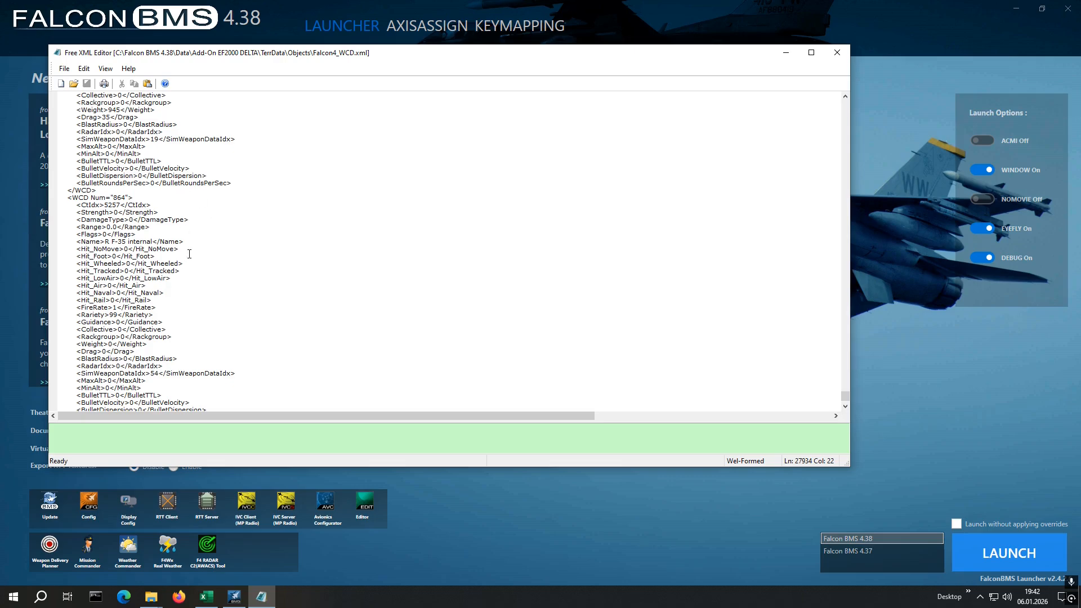
pyautogui.scroll(-3, 190, 254)
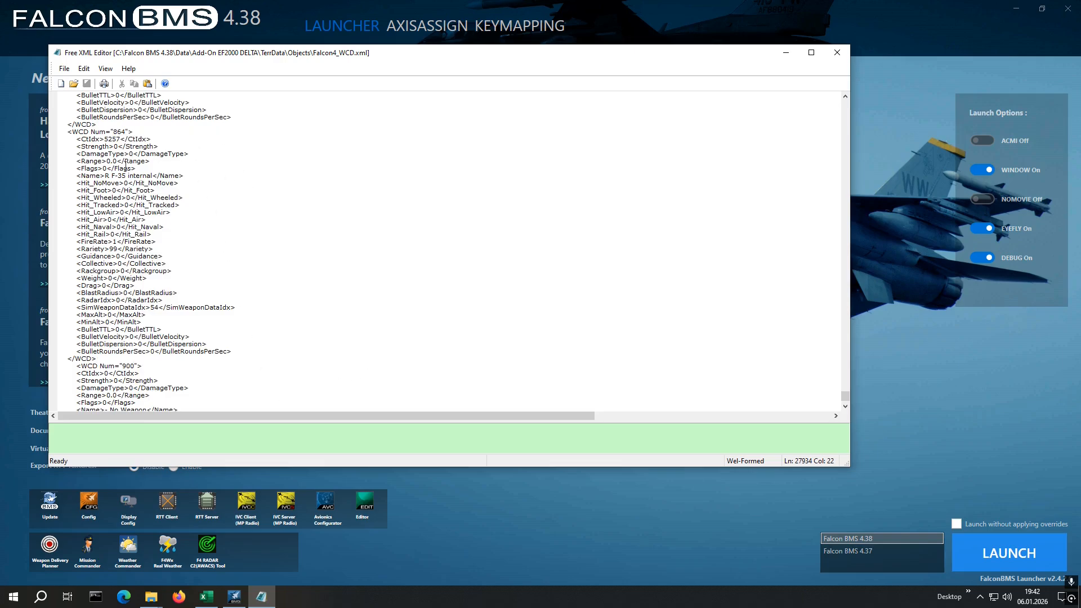
# Close Falcon4_WCD.xml after a final check of record 900 and open the Falcon BMS Editor from the launcher.
pyautogui.scroll(-4, 103, 341)
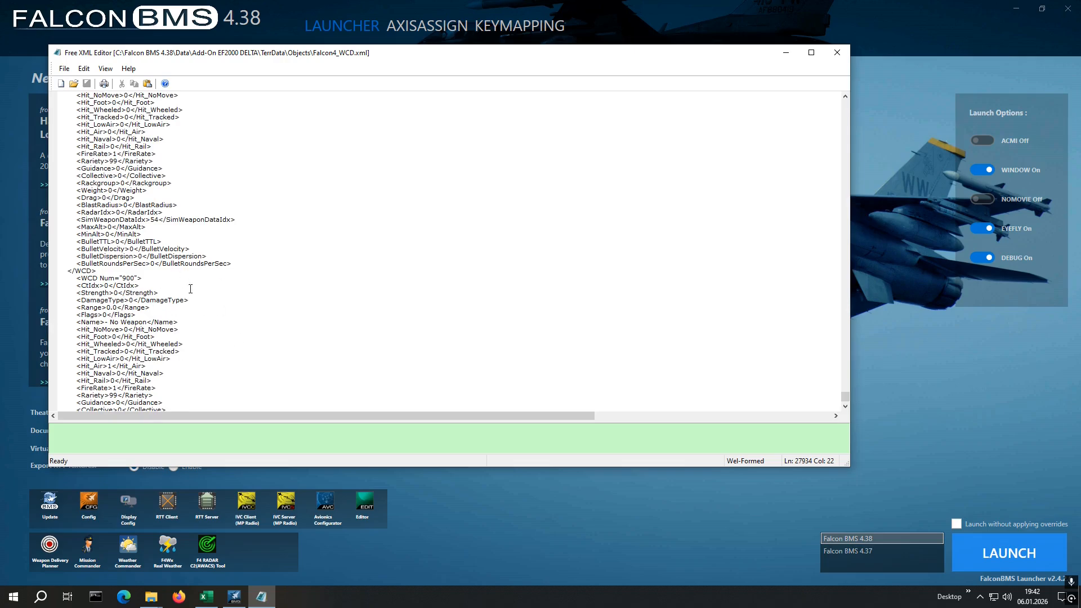
pyautogui.scroll(5, 190, 292)
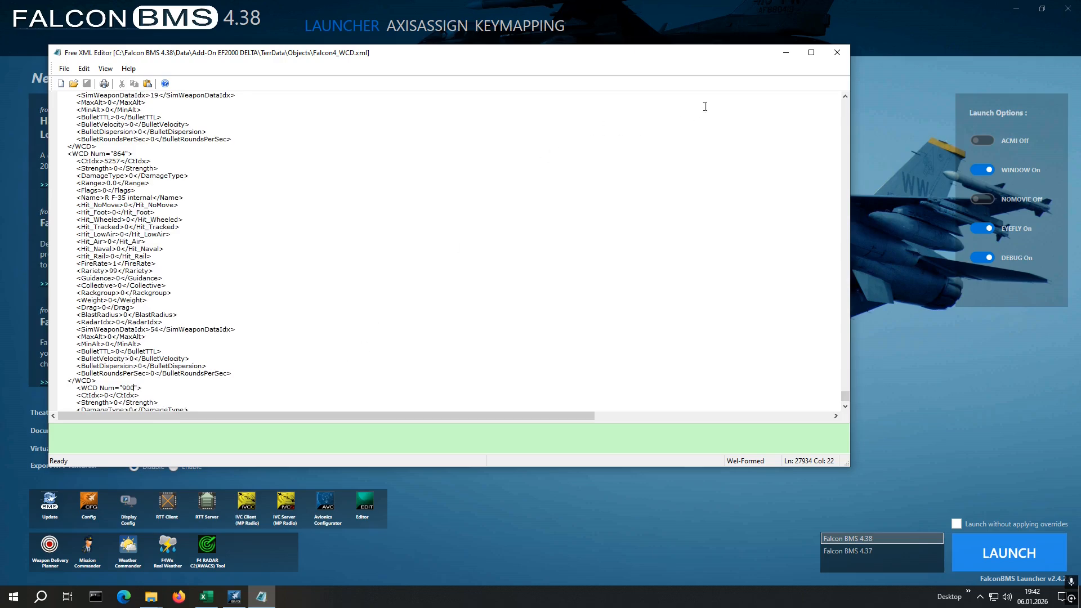
pyautogui.click(836, 53)
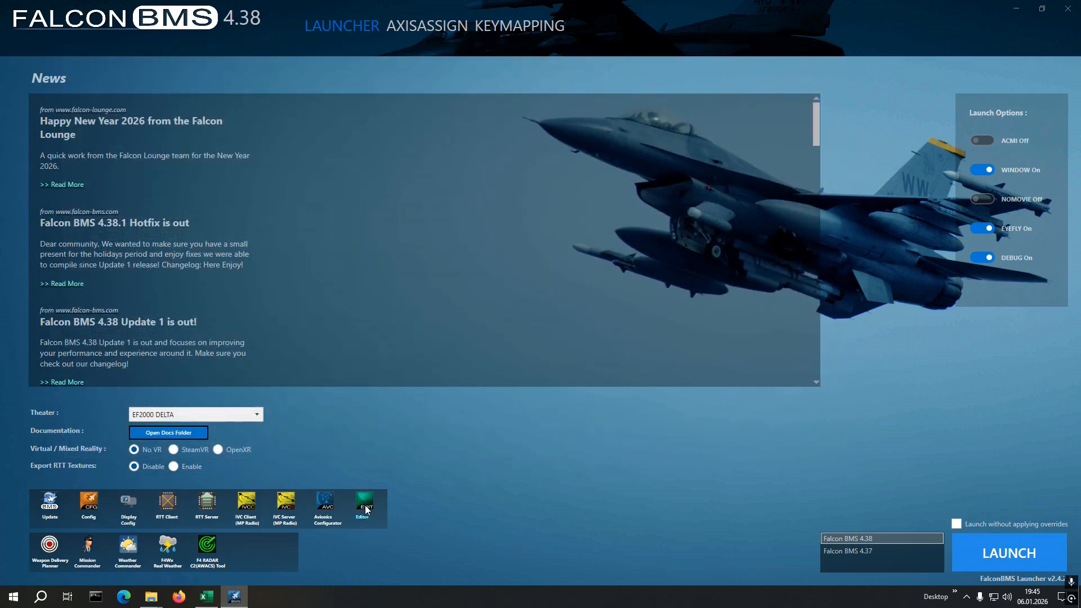
pyautogui.click(366, 506)
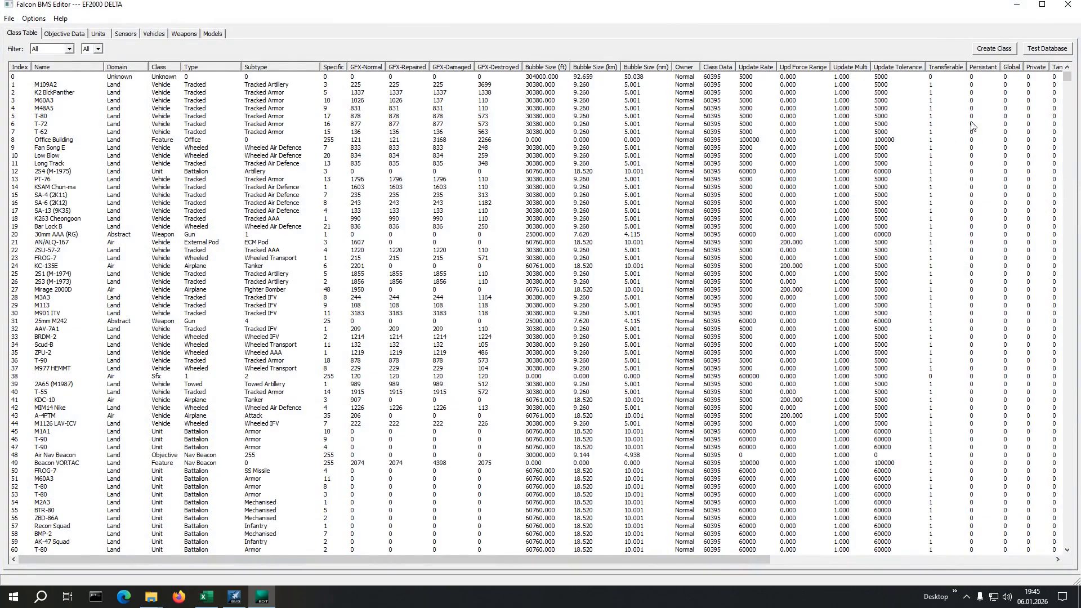
# Examine the Class Table's last entries and find where the used records end and the empty ones begin.
pyautogui.moveTo(1067, 79); pyautogui.dragTo(1067, 115)
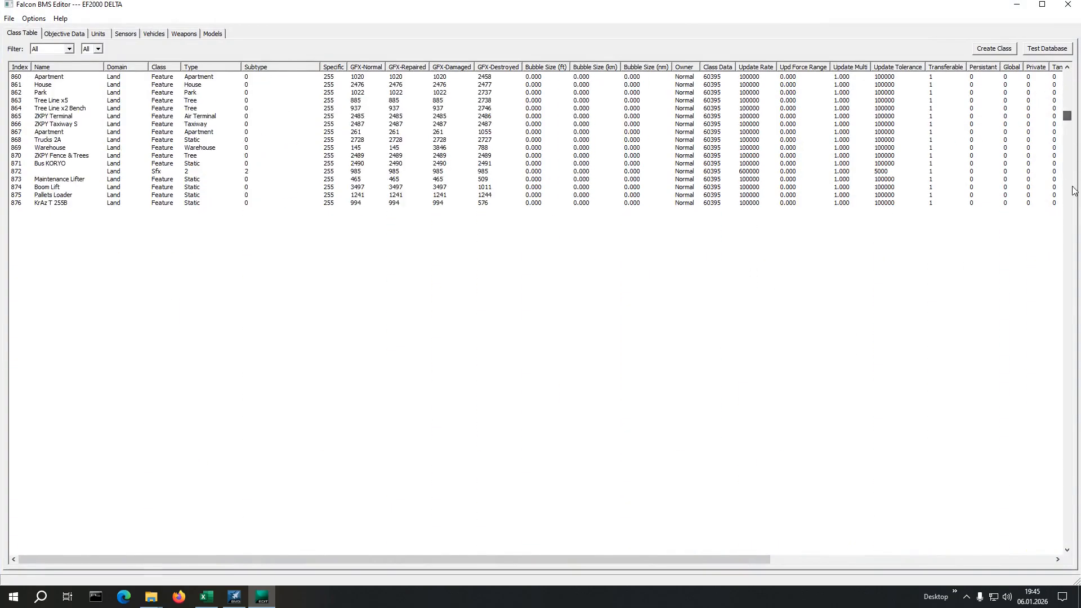
pyautogui.moveTo(1075, 191); pyautogui.dragTo(1077, 568)
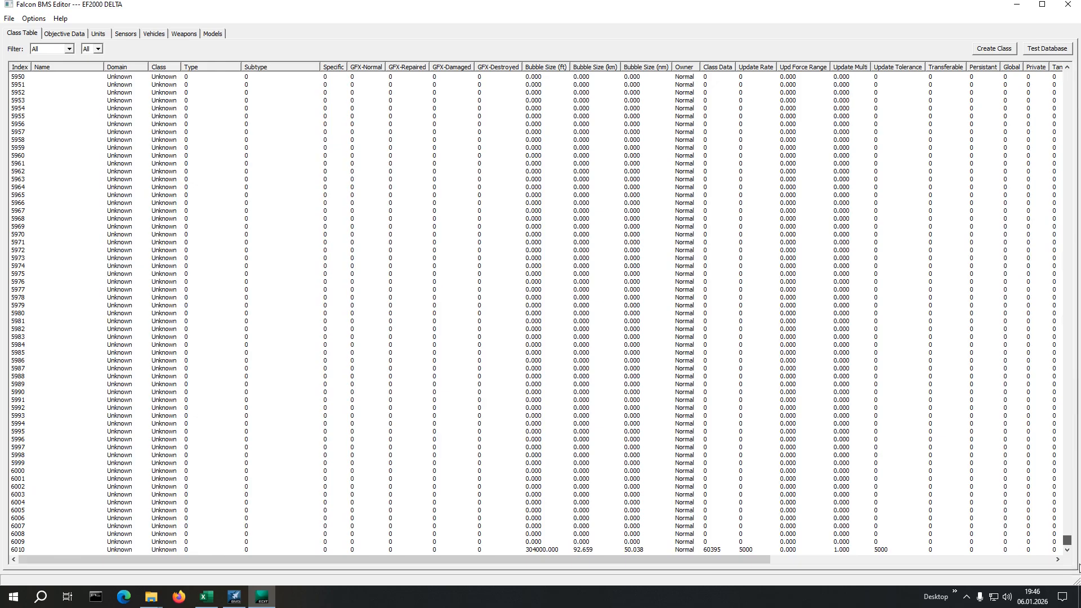
pyautogui.click(17, 551)
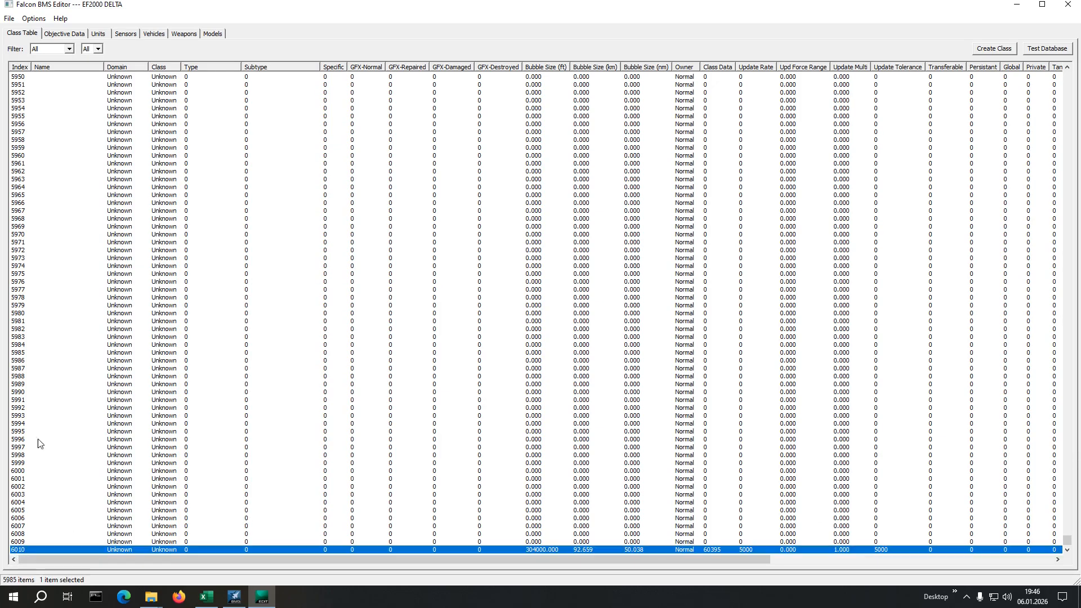
pyautogui.scroll(11, 54, 419)
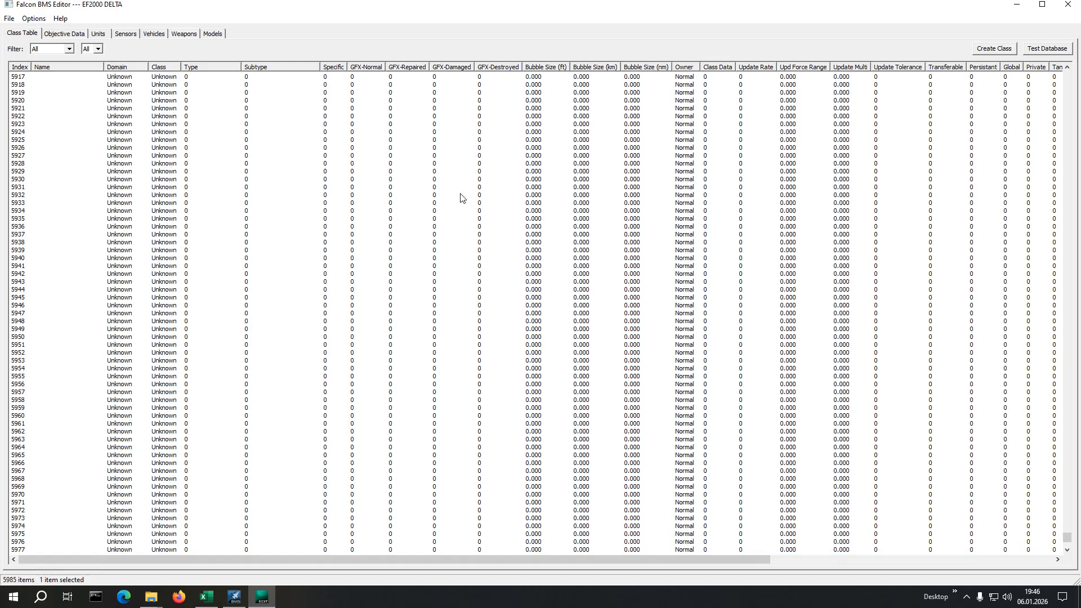
pyautogui.scroll(19, 256, 352)
pyautogui.scroll(15, 256, 359)
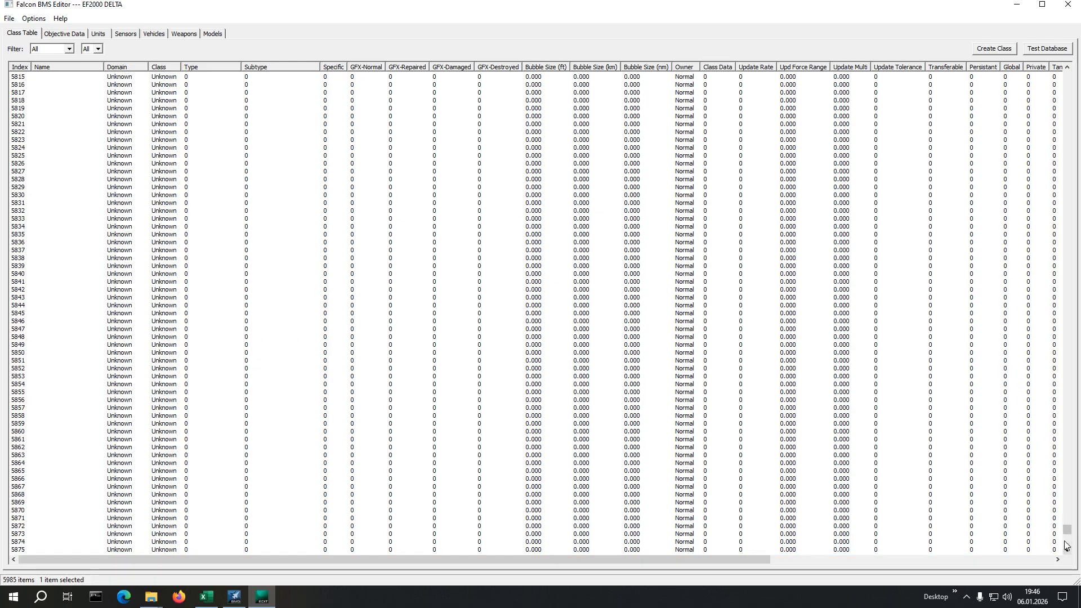
pyautogui.moveTo(1068, 530); pyautogui.dragTo(1071, 489)
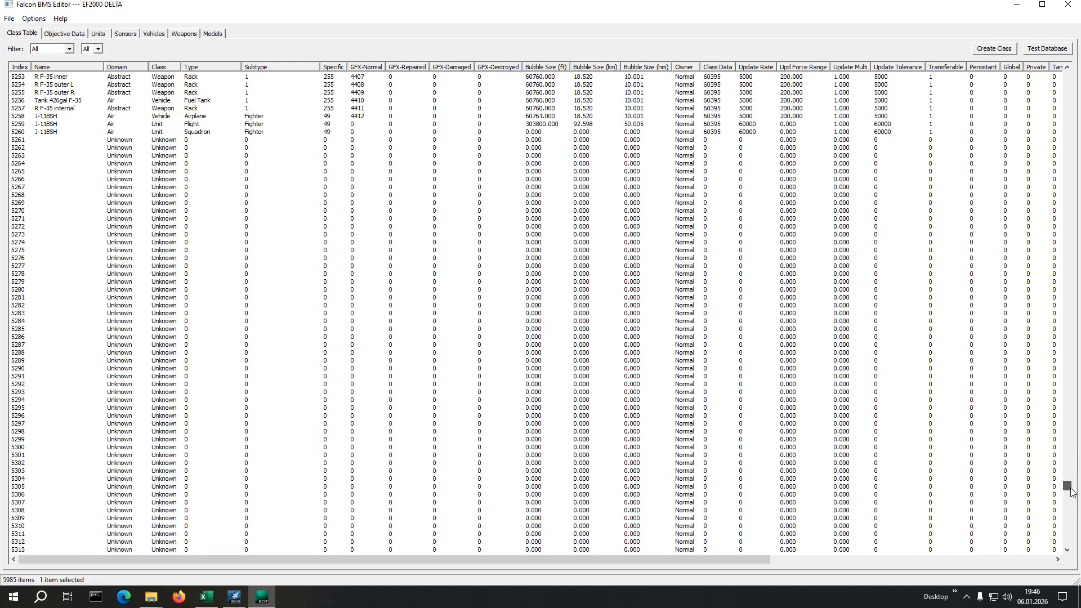
pyautogui.click(17, 133)
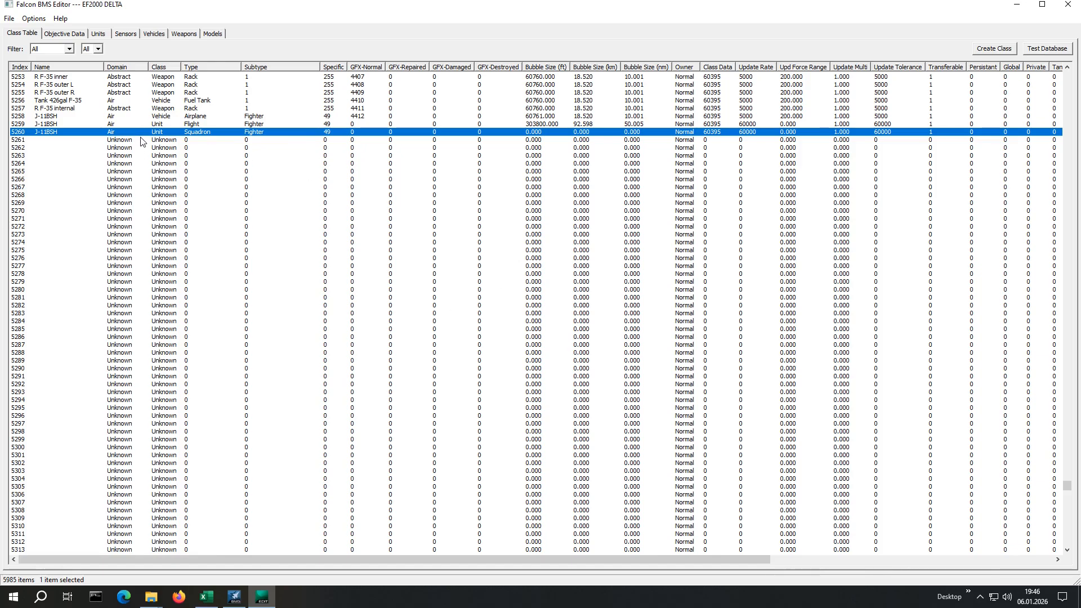
# Add a copy of the GBU-16/B /HE weapon in the Weapons list, duplicating its associated CT as well.
pyautogui.click(184, 35)
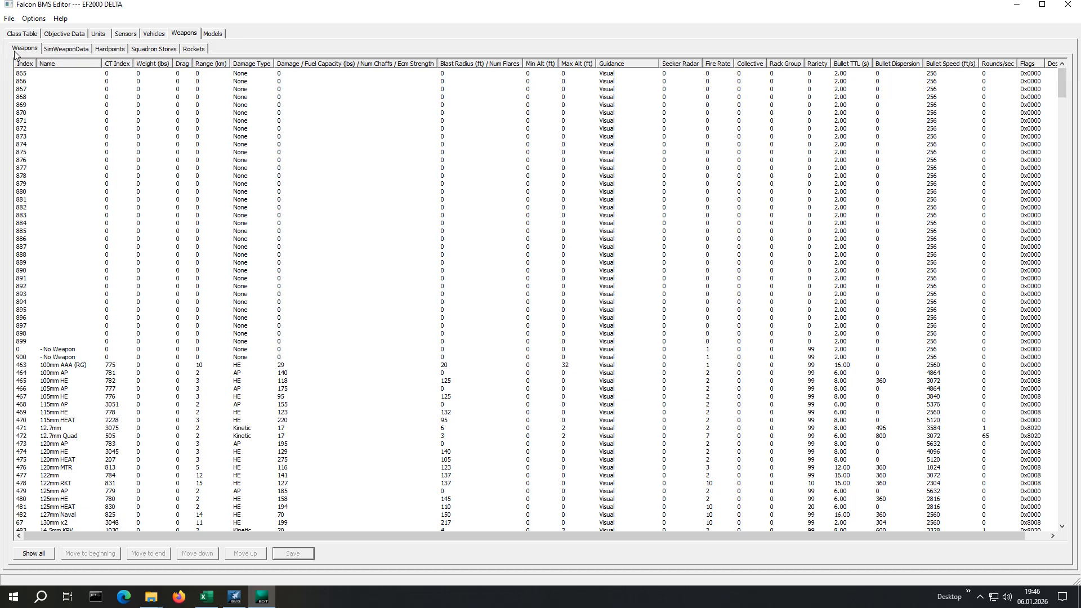
pyautogui.click(63, 65)
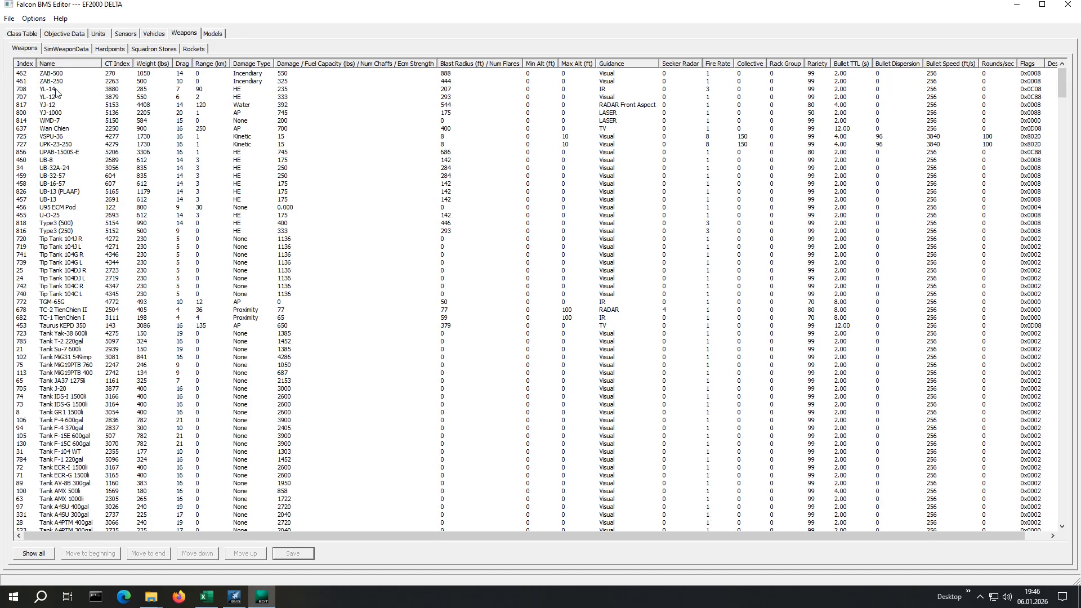
pyautogui.click(63, 65)
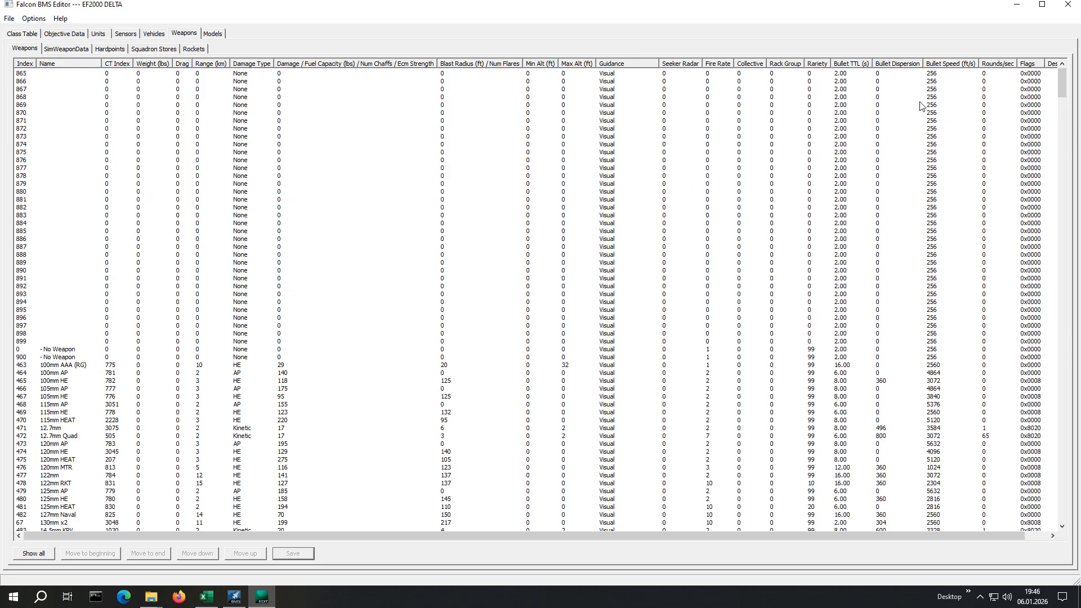
pyautogui.moveTo(1063, 84); pyautogui.dragTo(1056, 208)
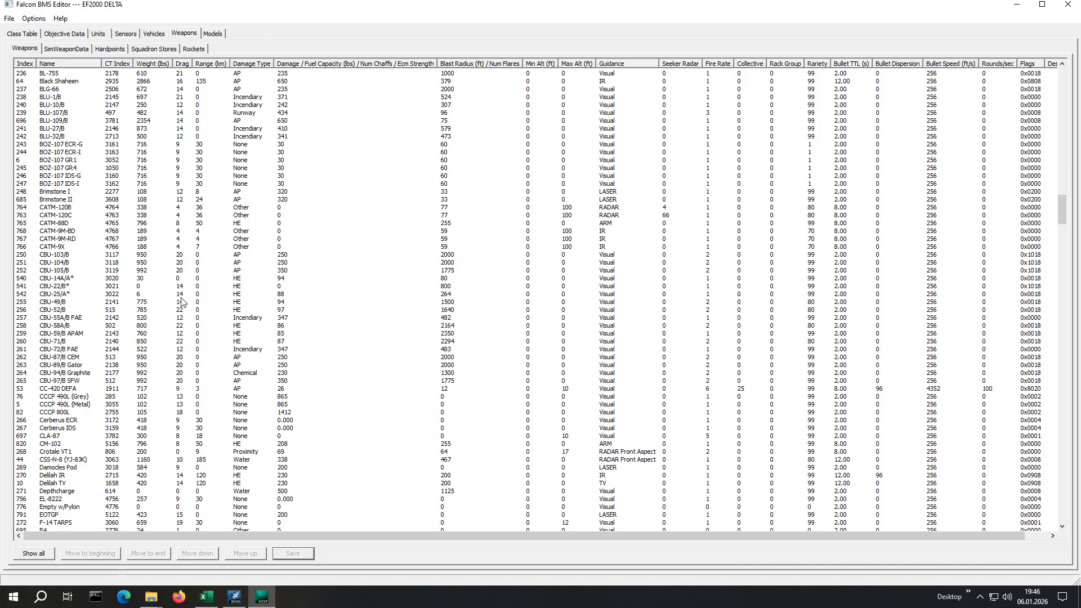
pyautogui.moveTo(1063, 220); pyautogui.dragTo(1064, 245)
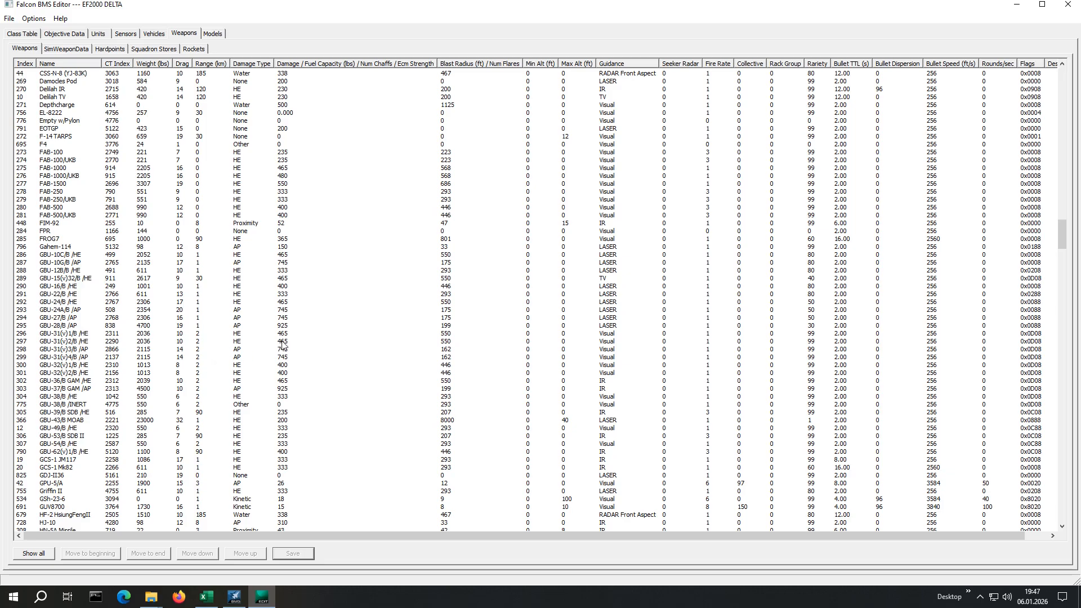
pyautogui.click(52, 286)
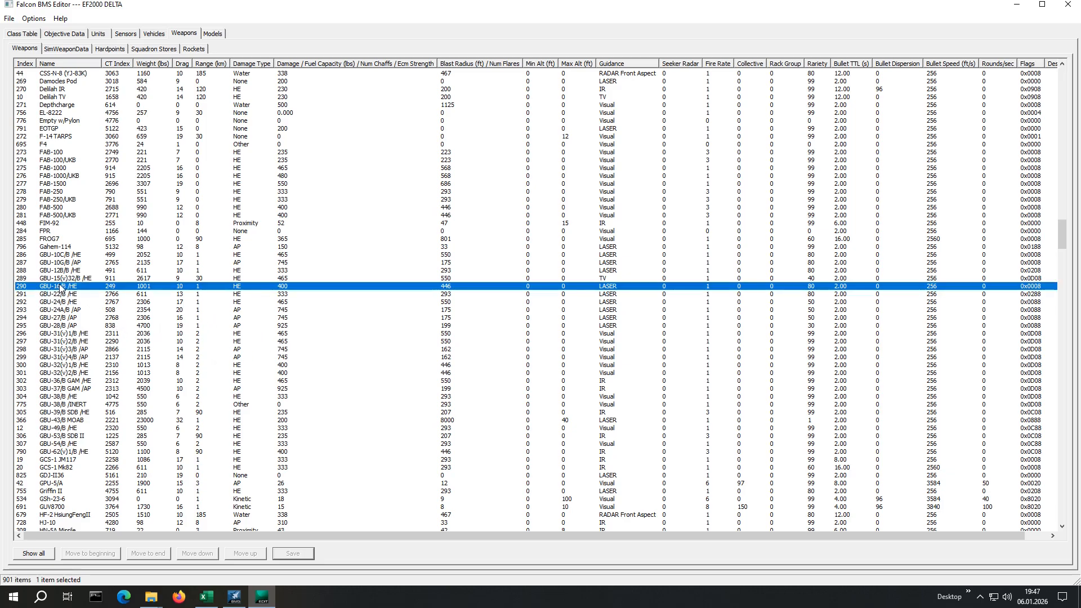
pyautogui.rightClick(61, 287)
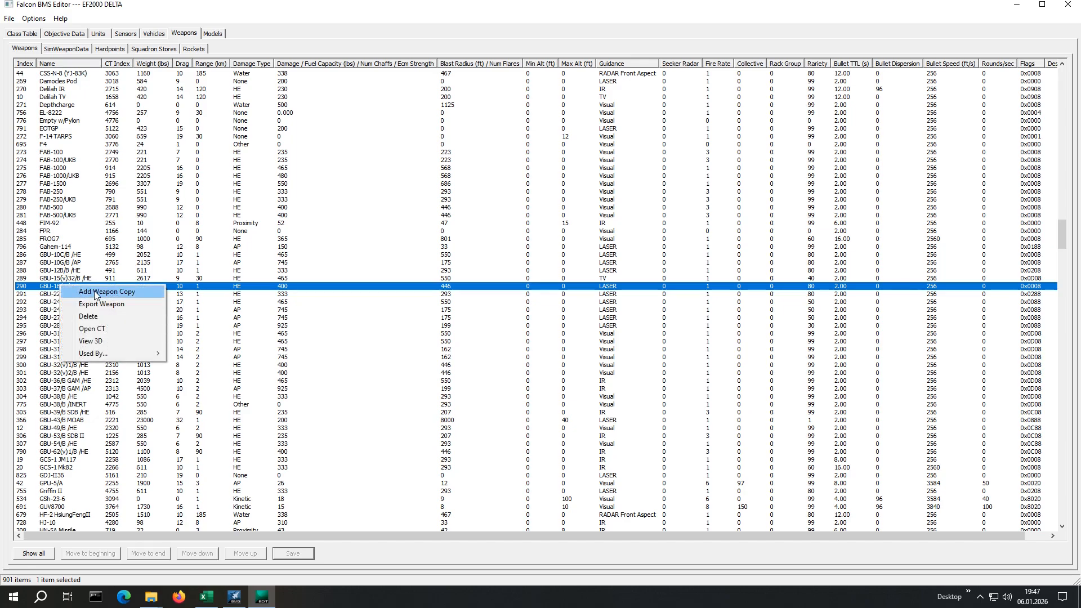
pyautogui.click(96, 293)
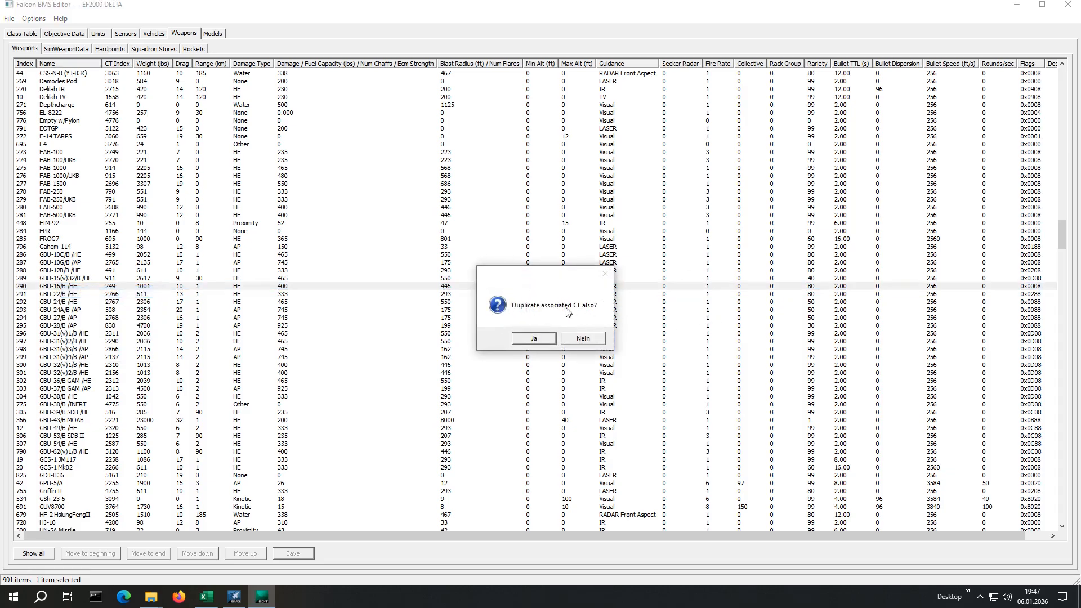
pyautogui.click(532, 338)
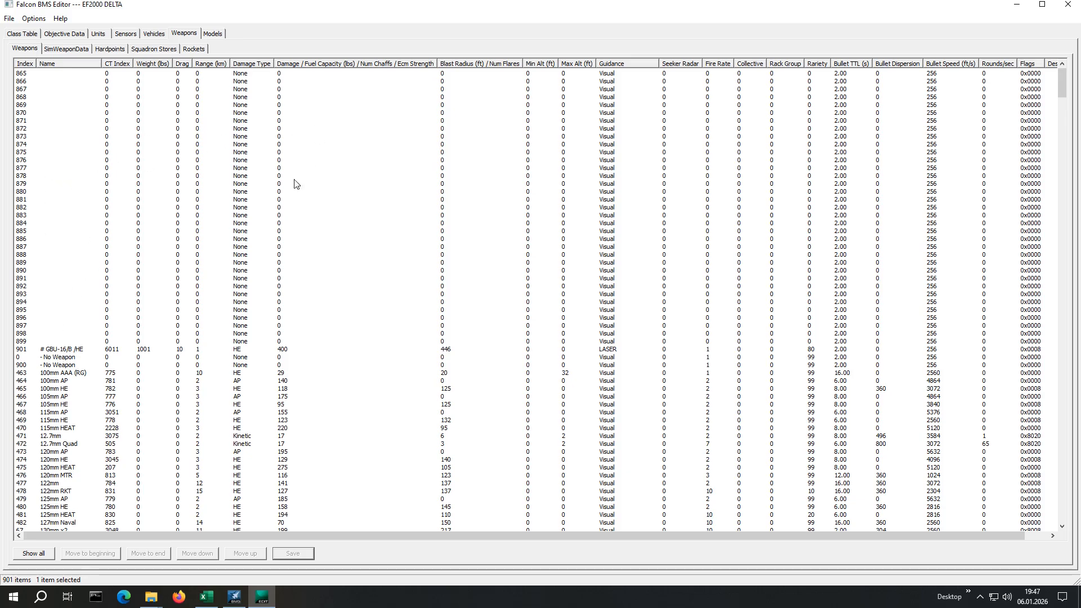
# Open the copied GBU-16/B /HE weapon's data and rename it to GBU-48/B /HE.
pyautogui.click(54, 350)
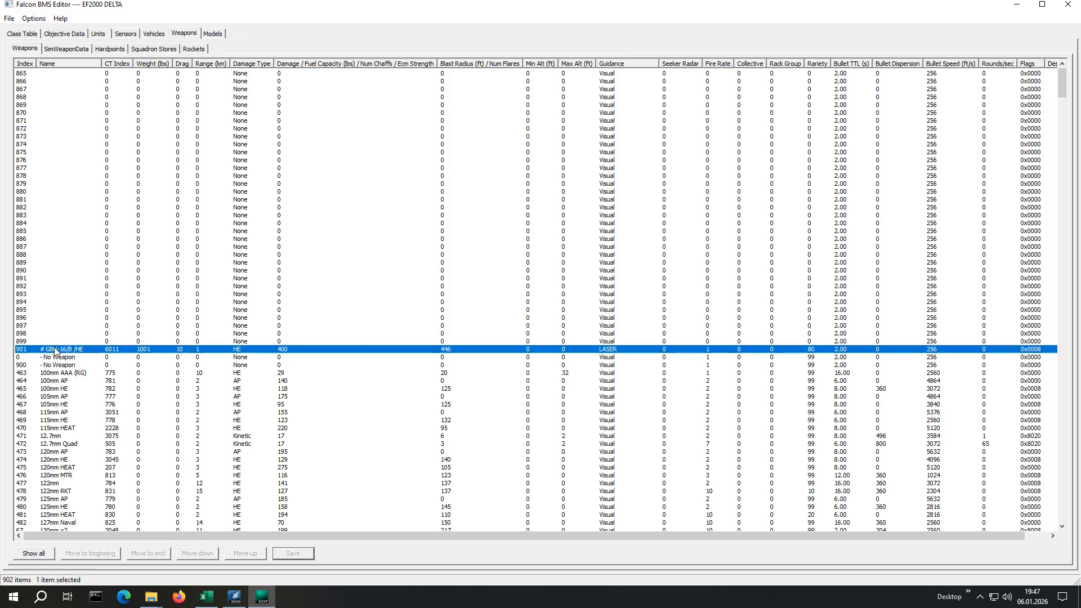
pyautogui.doubleClick(55, 349)
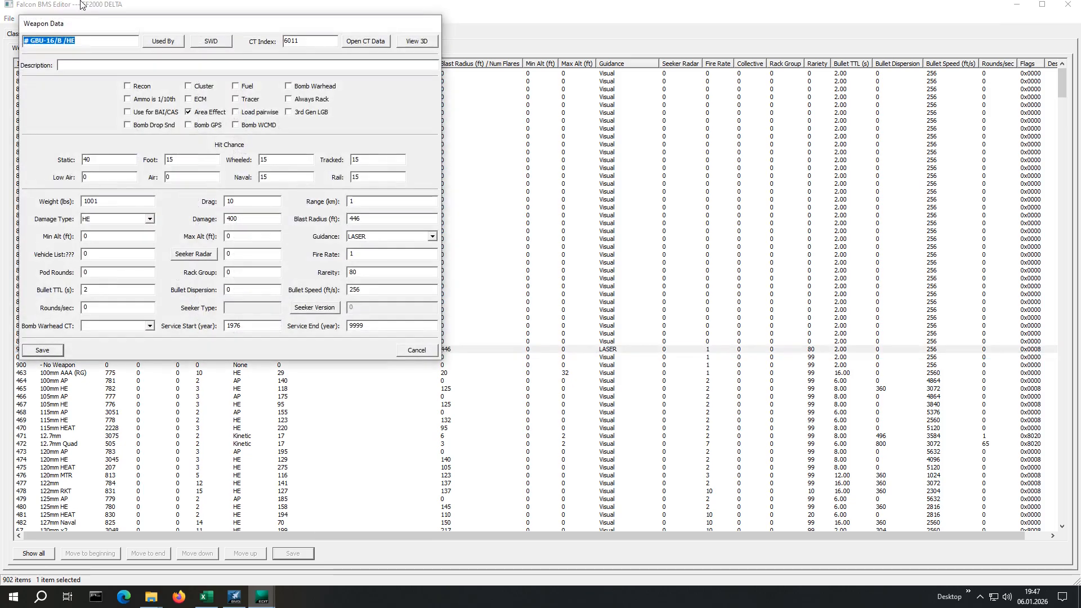
pyautogui.click(32, 40)
pyautogui.press('BackSpace')
pyautogui.press('BackSpace')
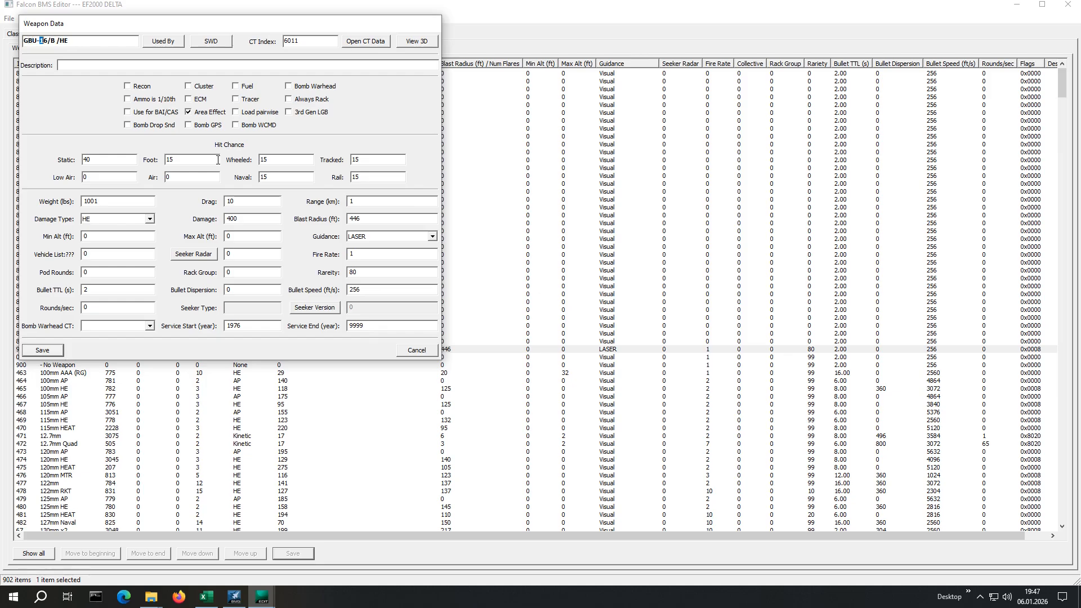
pyautogui.write('48')
# Examine the CT data linked to the copied weapon, including its SimWeapon Data assignment, and close it without saving.
pyautogui.click(365, 42)
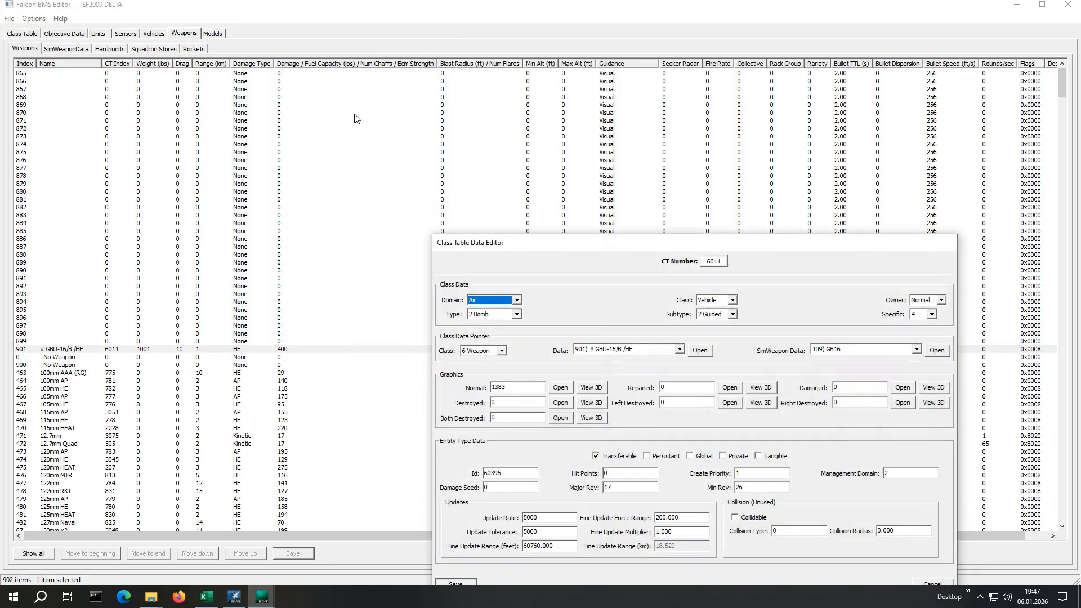
pyautogui.moveTo(594, 246); pyautogui.dragTo(517, 80)
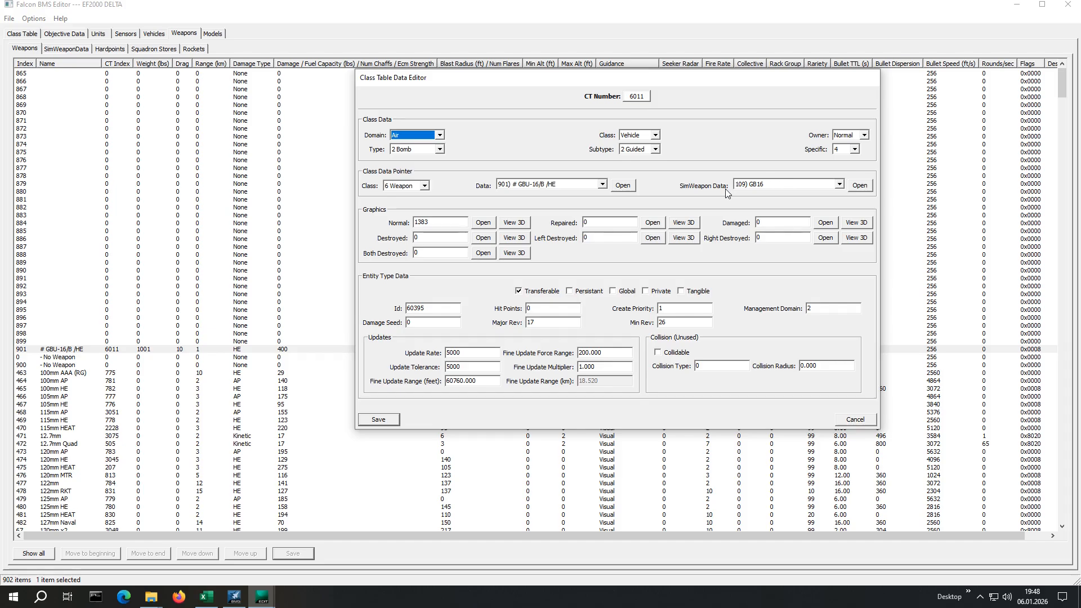
pyautogui.click(855, 420)
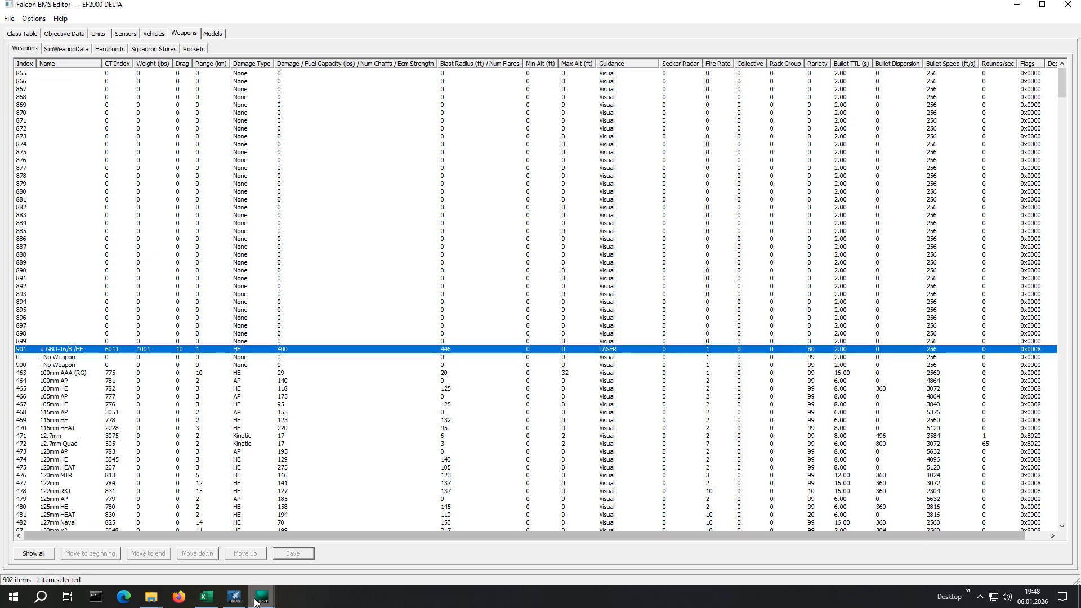
# Return to the weapon data form of GBU-48/B /HE and save it.
pyautogui.moveTo(256, 604)
pyautogui.click(306, 545)
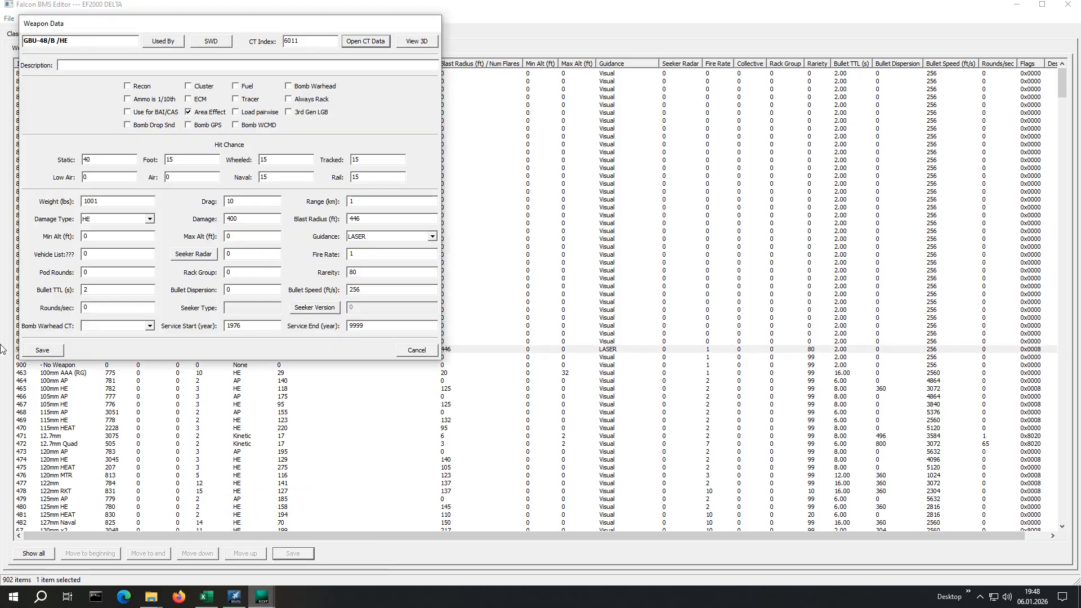
pyautogui.click(45, 350)
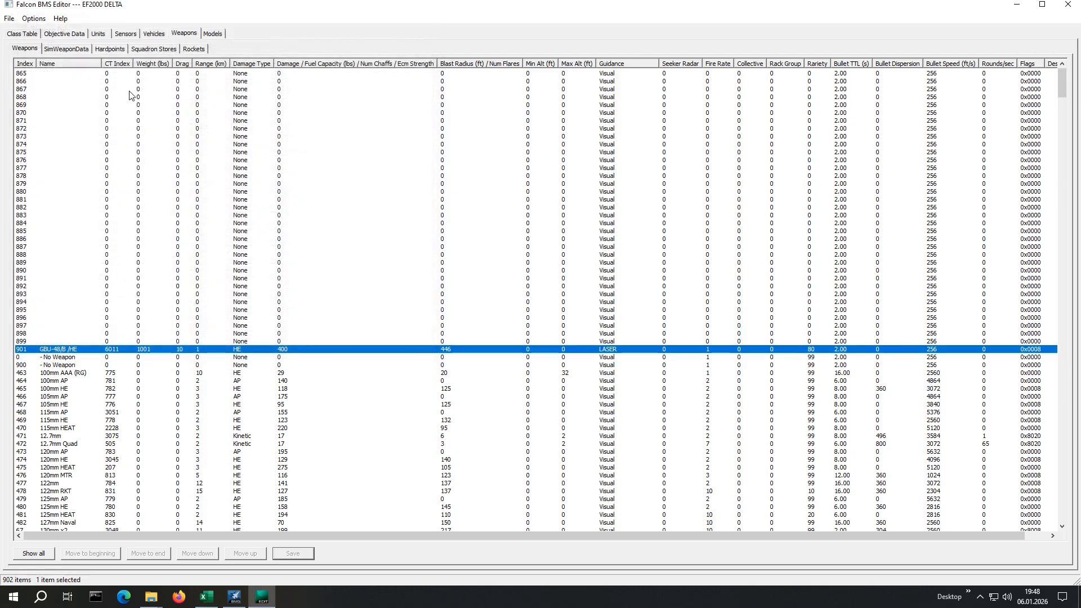
# Add a copy of the GB16 entry in SimWeaponData and sort the list by index in descending order.
pyautogui.click(72, 49)
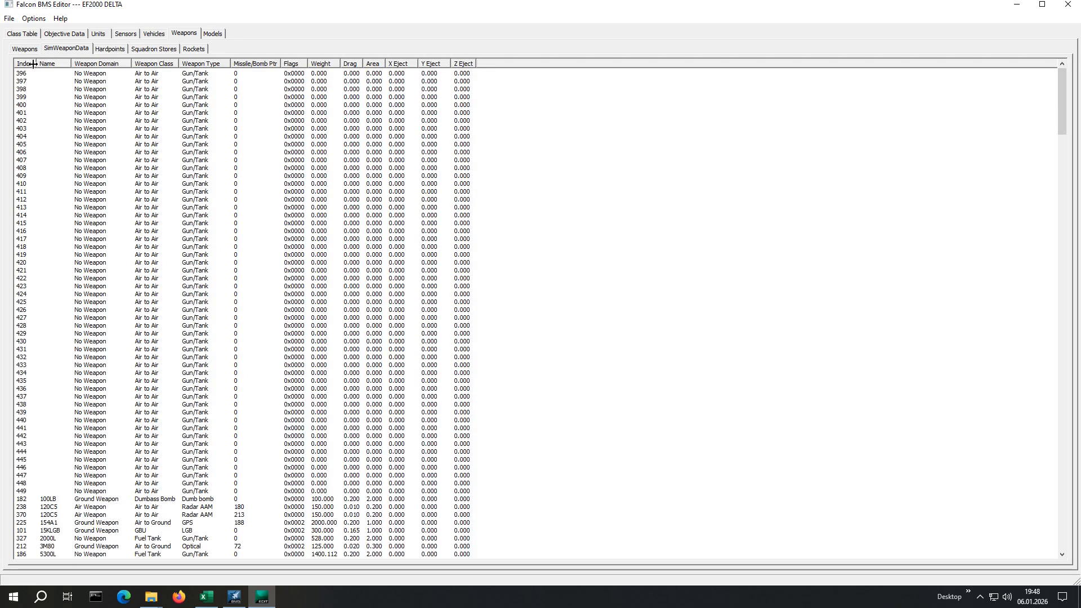
pyautogui.click(31, 68)
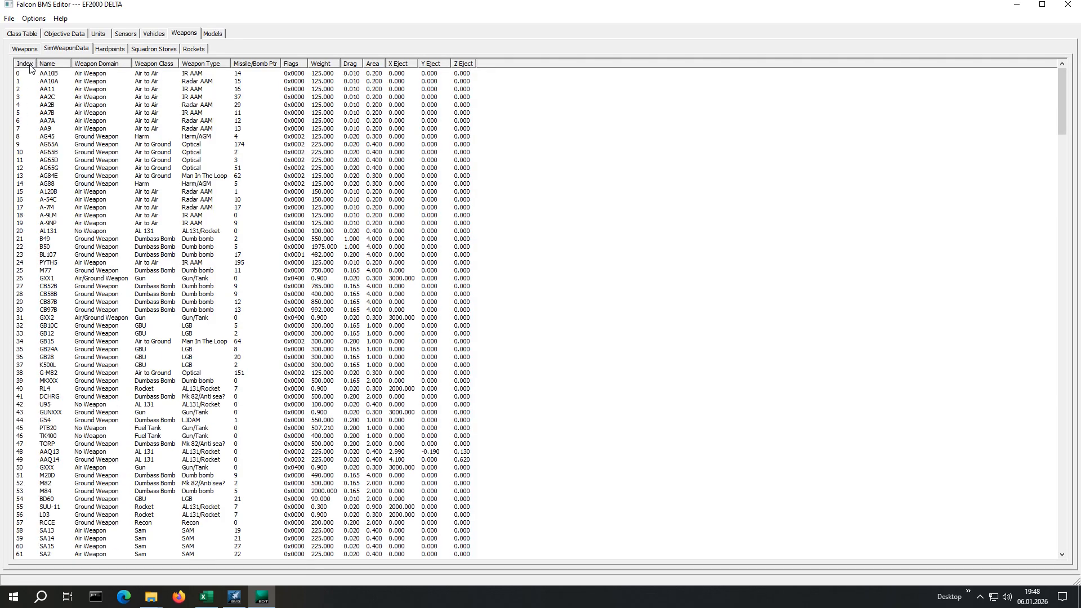
pyautogui.scroll(-18, 105, 313)
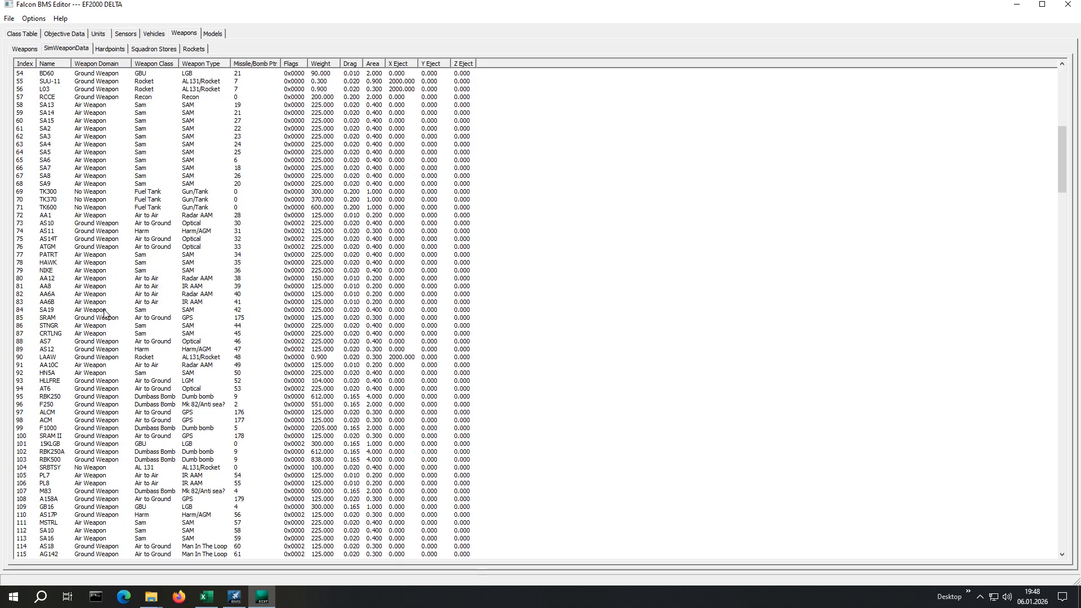
pyautogui.scroll(-1, 104, 313)
pyautogui.click(46, 485)
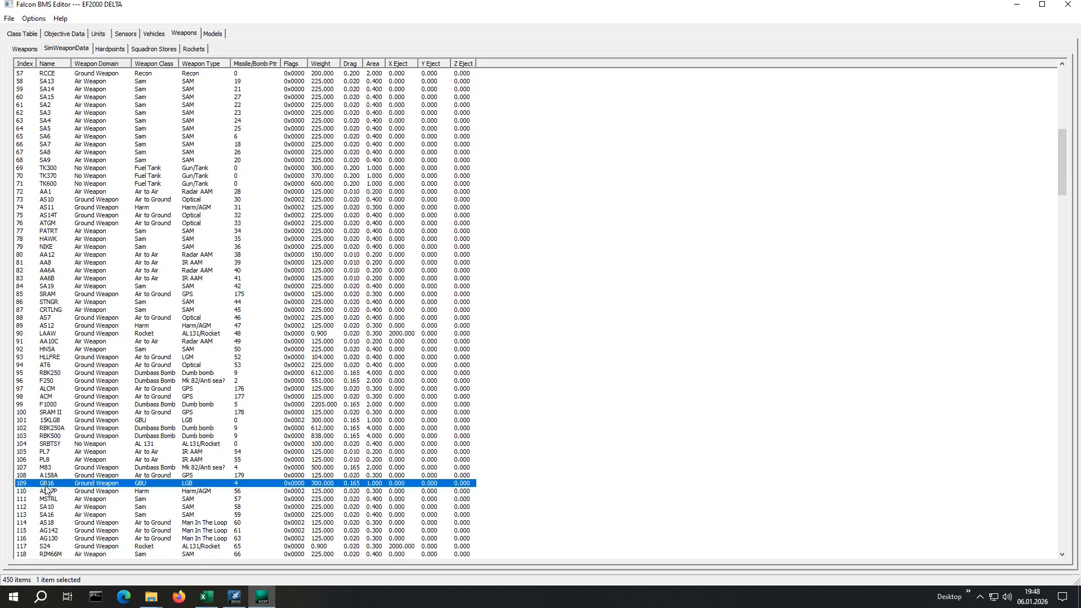
pyautogui.rightClick(47, 486)
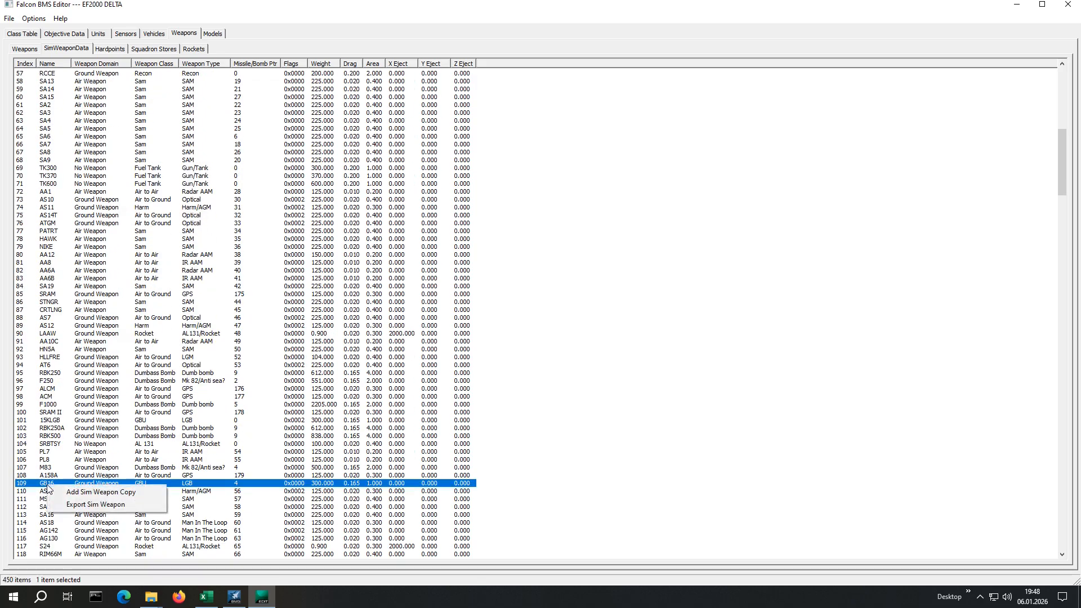
pyautogui.click(90, 492)
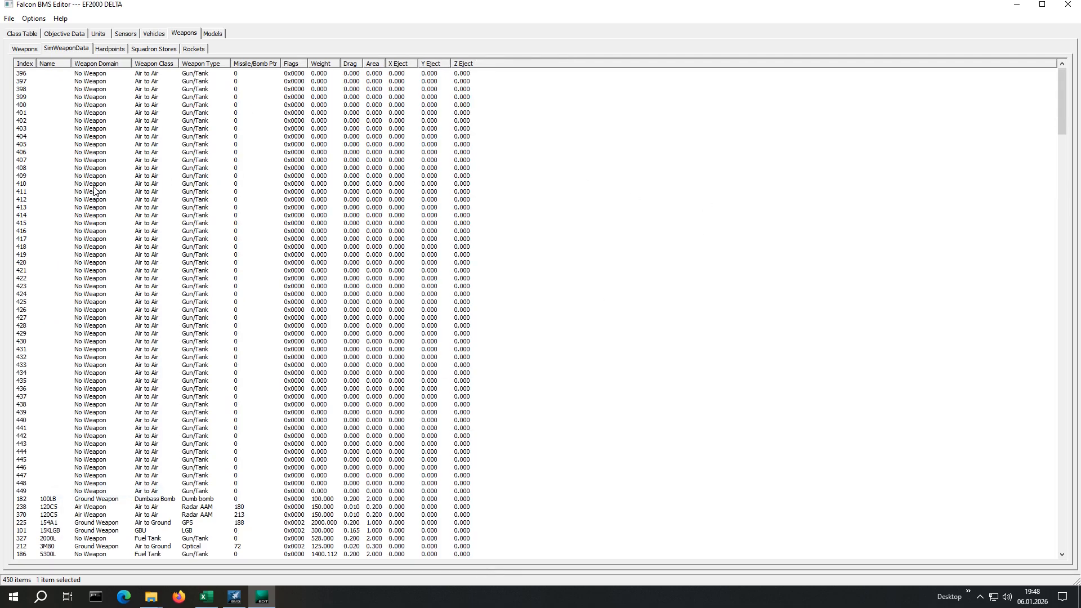
pyautogui.click(23, 65)
pyautogui.click(23, 64)
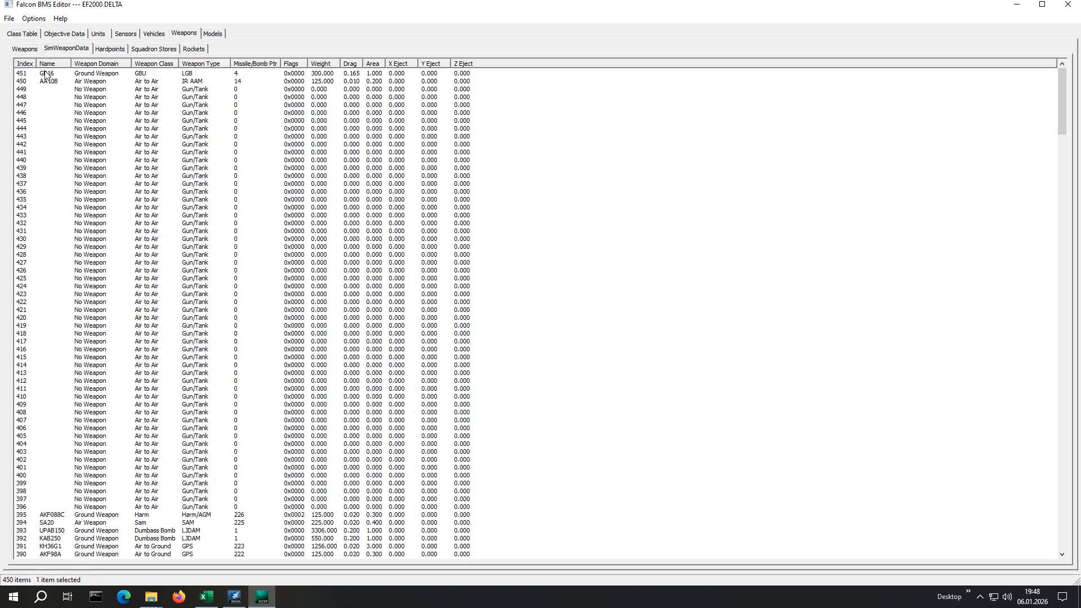
# Rename the copied GB16 entry at index 451 in SimWeaponData to GB48 and save it.
pyautogui.click(45, 74)
pyautogui.doubleClick(45, 77)
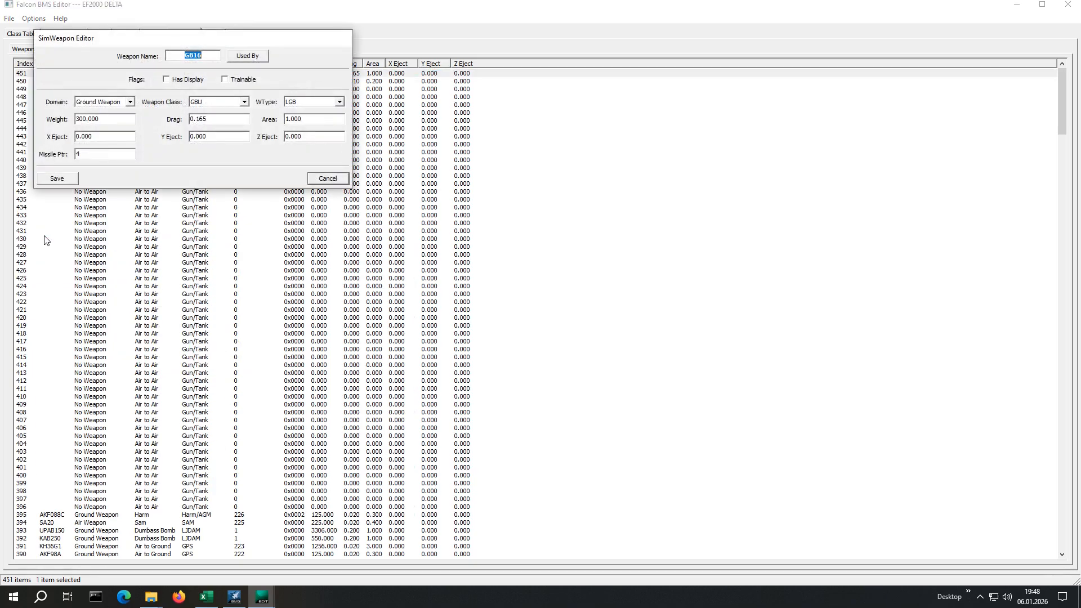
pyautogui.press('Right')
pyautogui.write('48')
pyautogui.click(68, 180)
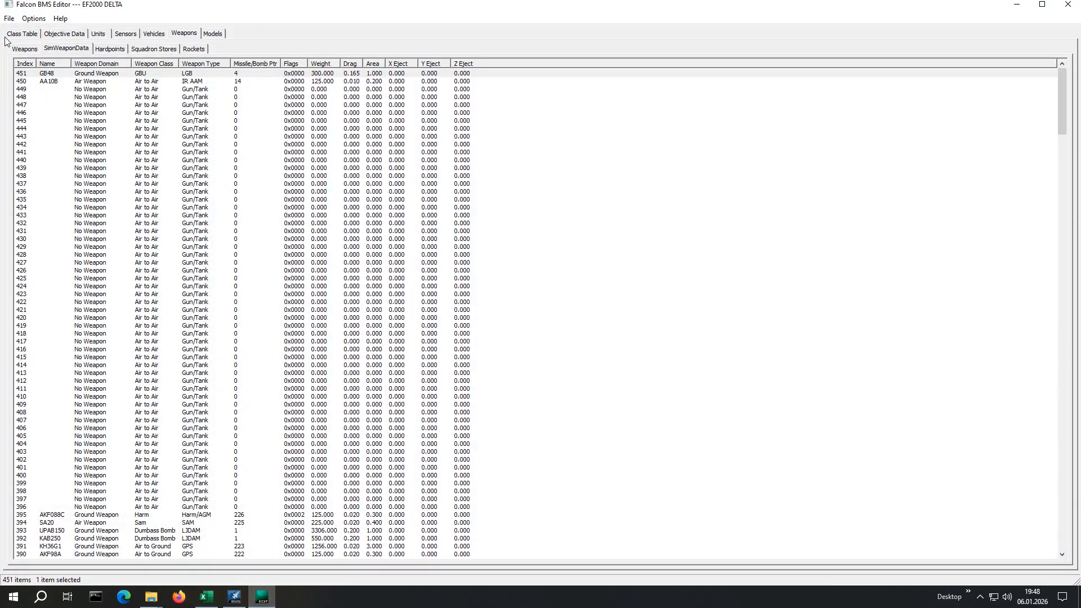
# Open the copied GBU-16/B /HE record, CT 6011, in the Class Table and set its SimWeapon Data to 451) GB48.
pyautogui.click(22, 33)
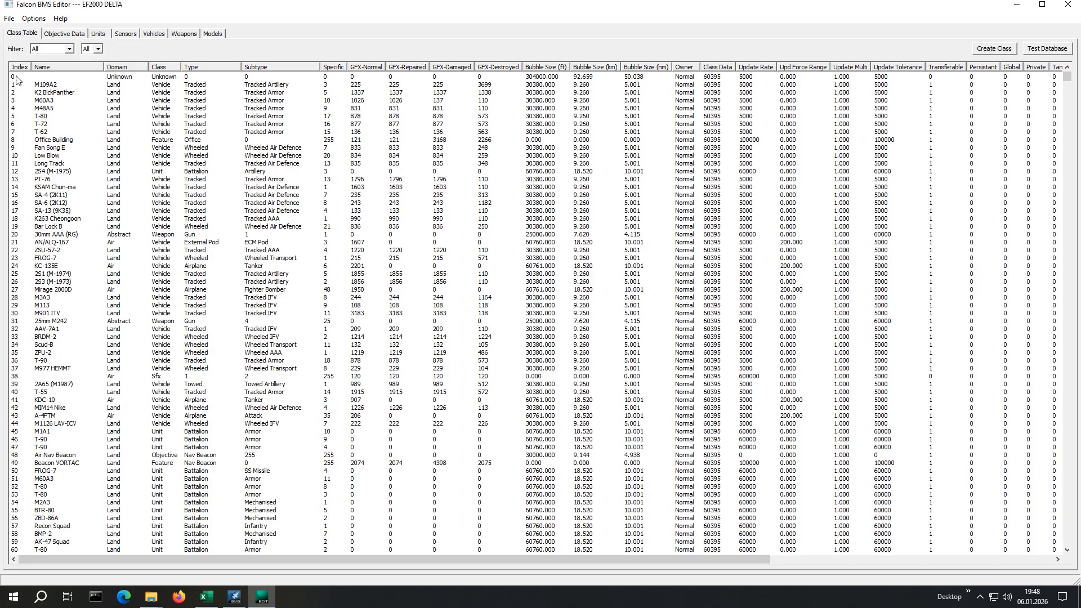
pyautogui.click(19, 67)
pyautogui.click(20, 78)
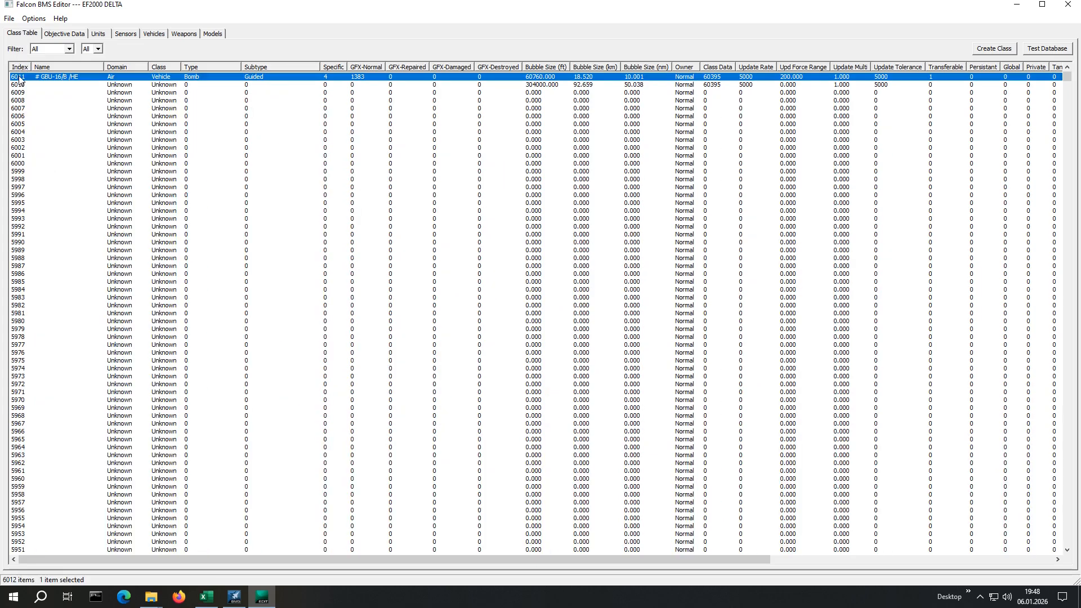
pyautogui.doubleClick(19, 78)
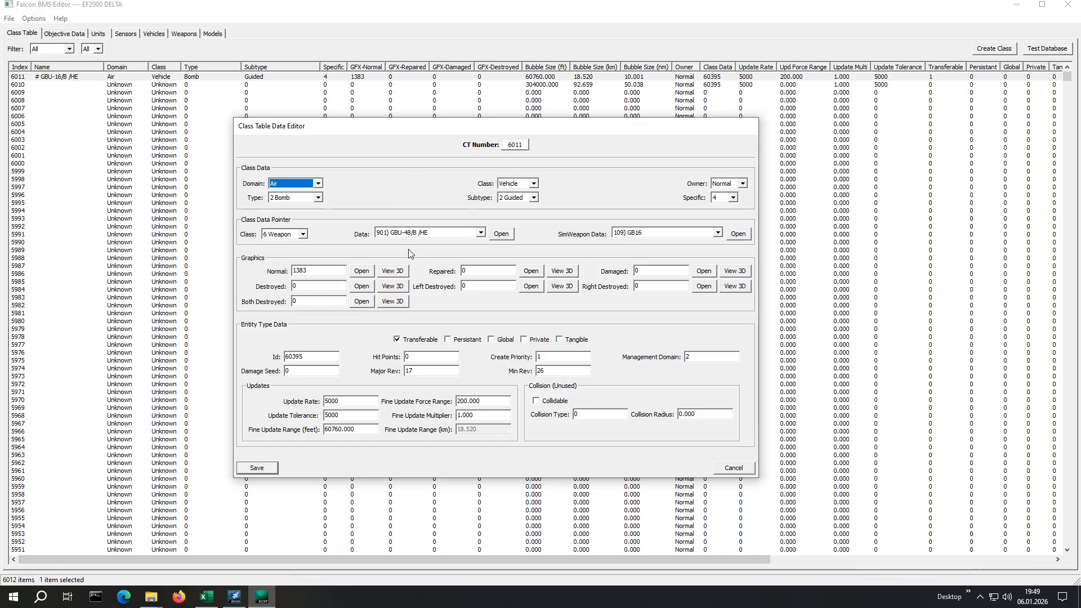
pyautogui.click(719, 233)
pyautogui.moveTo(719, 296); pyautogui.dragTo(719, 409)
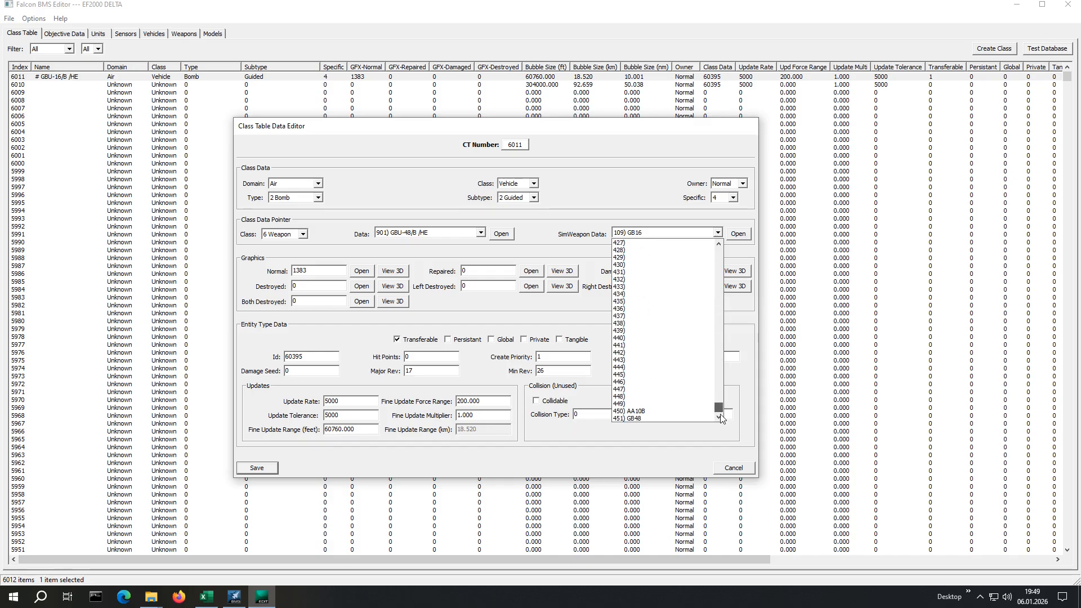
pyautogui.click(635, 420)
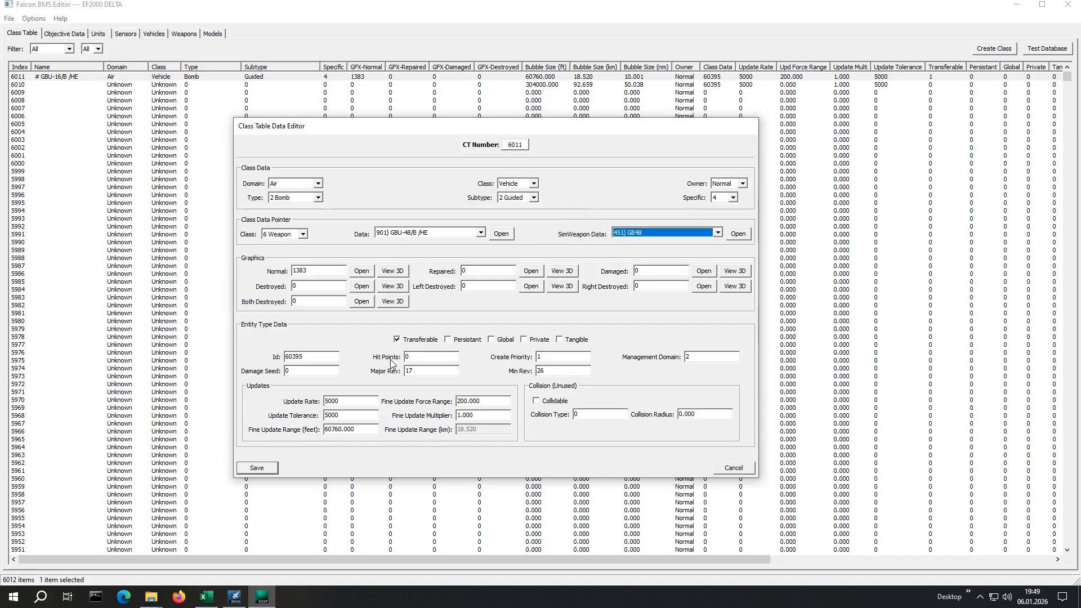
pyautogui.click(310, 272)
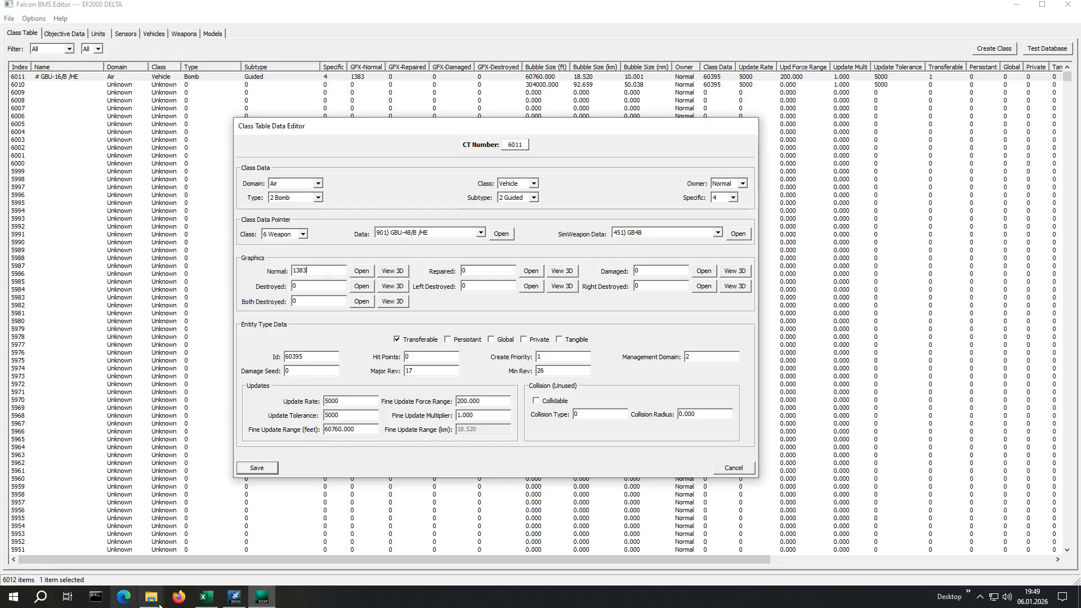
# Bring up the GBU-48 model folder 11041 and the add-on's Objects folder side by side in File Explorer.
pyautogui.moveTo(154, 605)
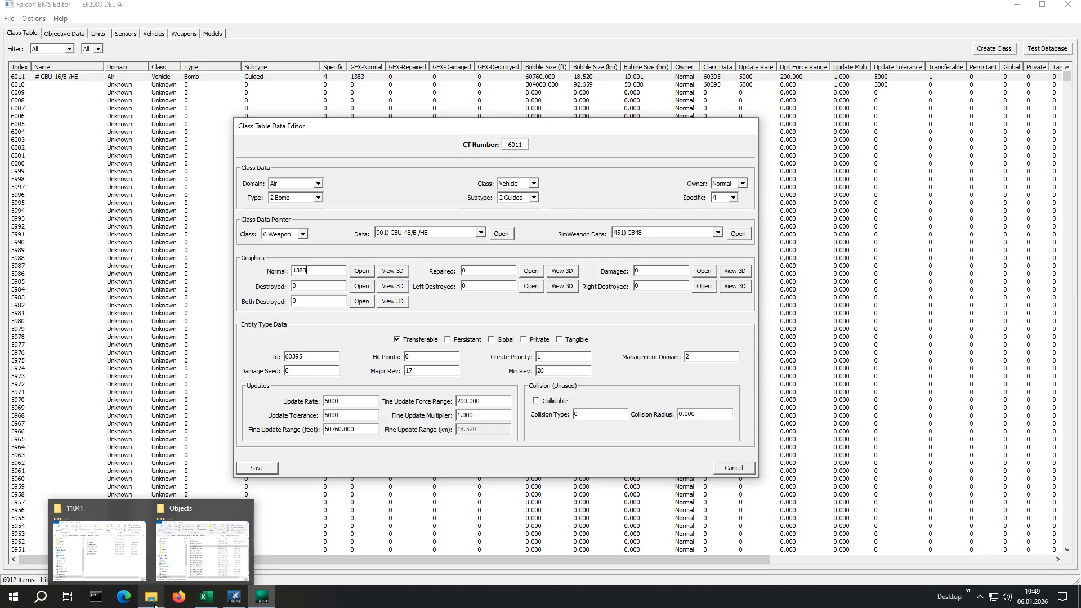
pyautogui.click(99, 540)
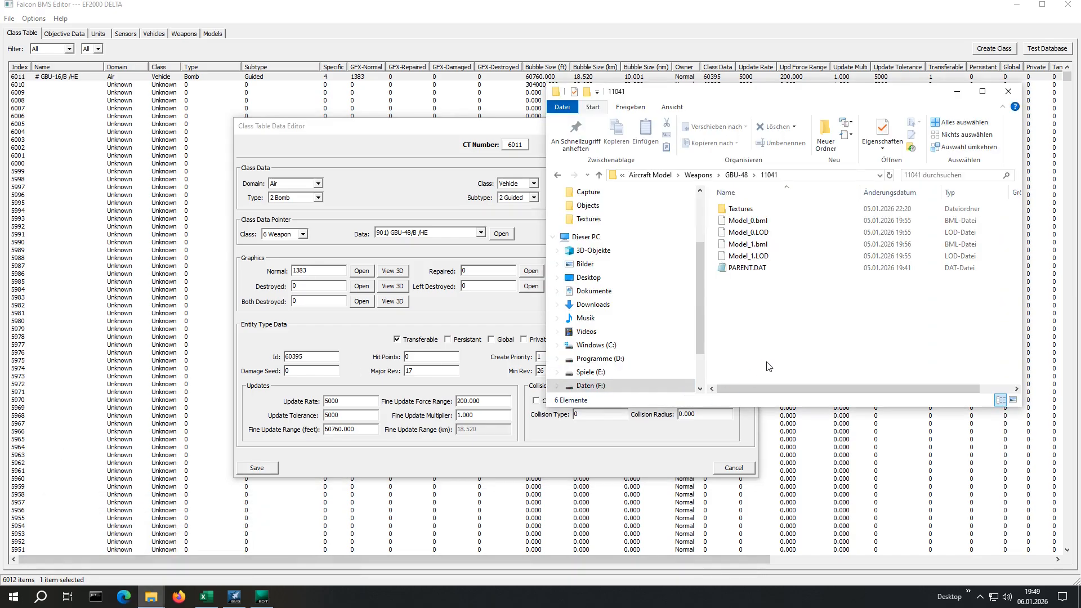
pyautogui.moveTo(154, 603)
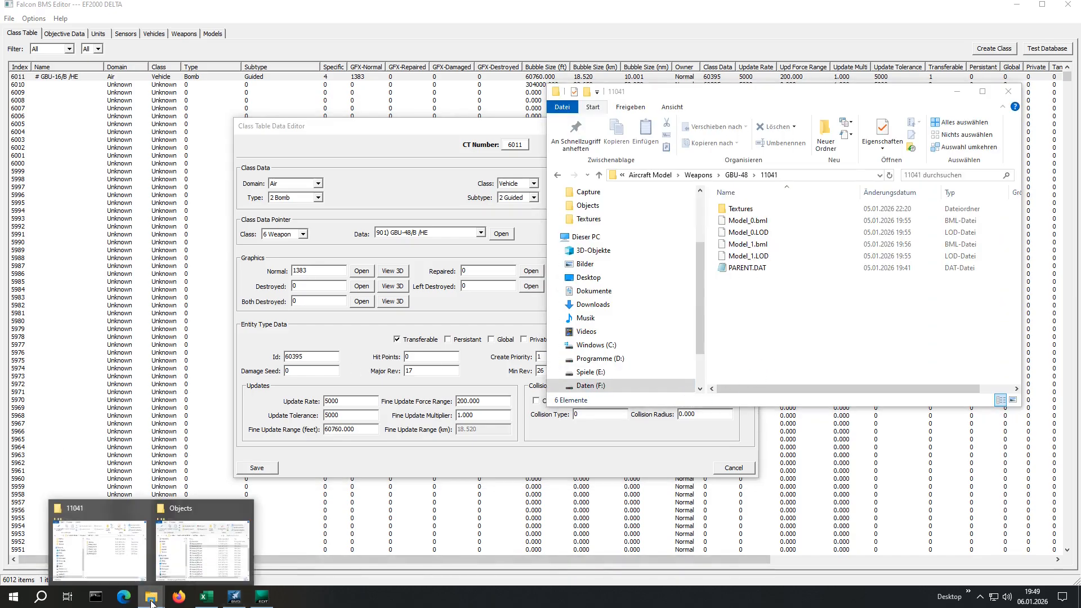
pyautogui.click(239, 565)
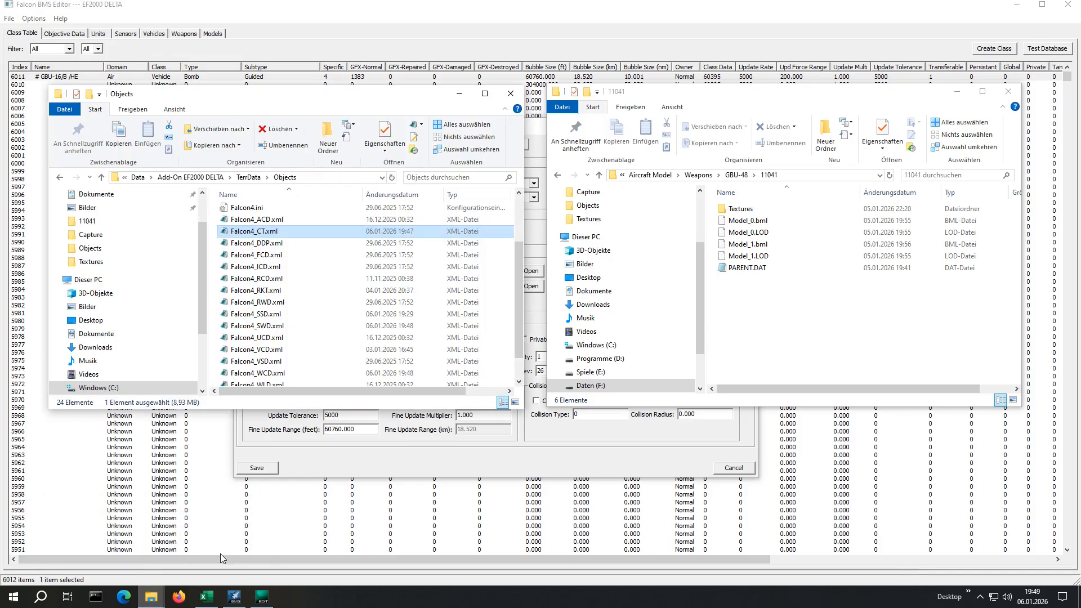
pyautogui.scroll(2, 300, 280)
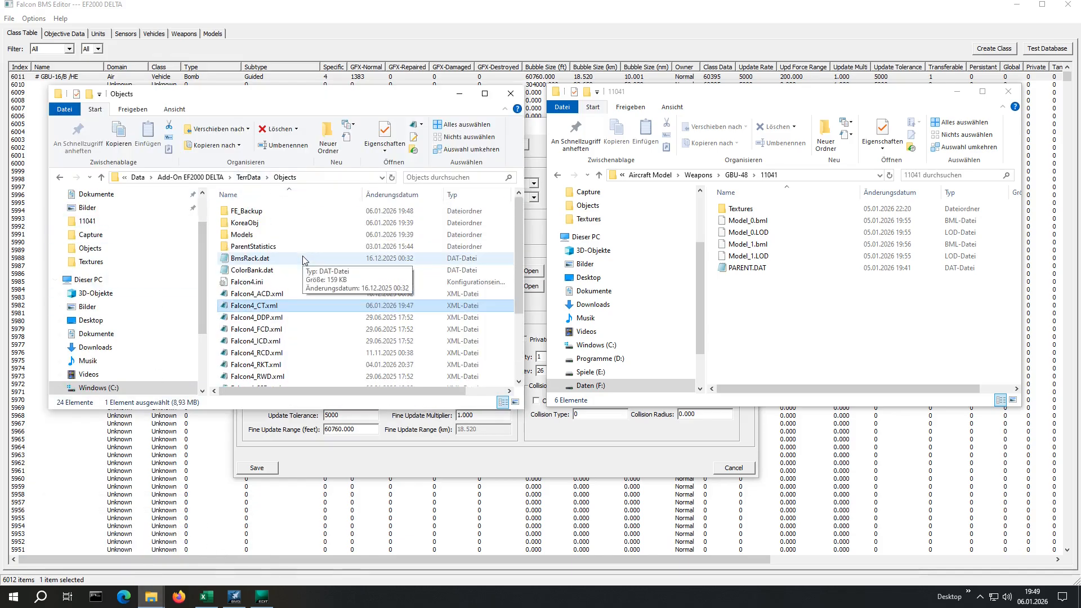
pyautogui.moveTo(339, 97); pyautogui.dragTo(289, 212)
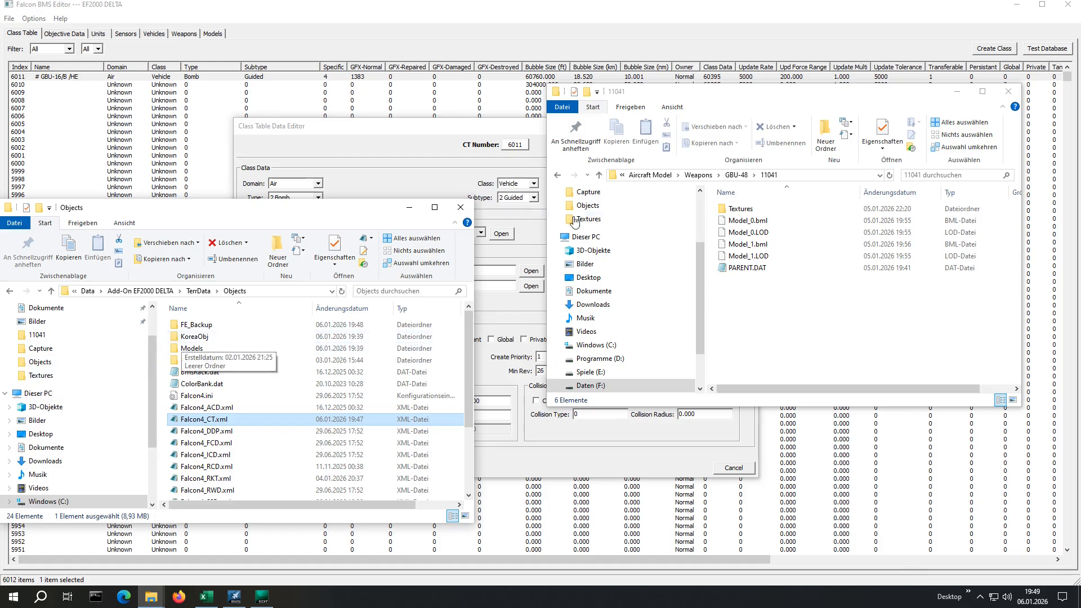
# Copy 11080.dds from the GBU-48 model's Textures folder into the add-on's KoreaObj folder.
pyautogui.click(741, 209)
pyautogui.doubleClick(742, 213)
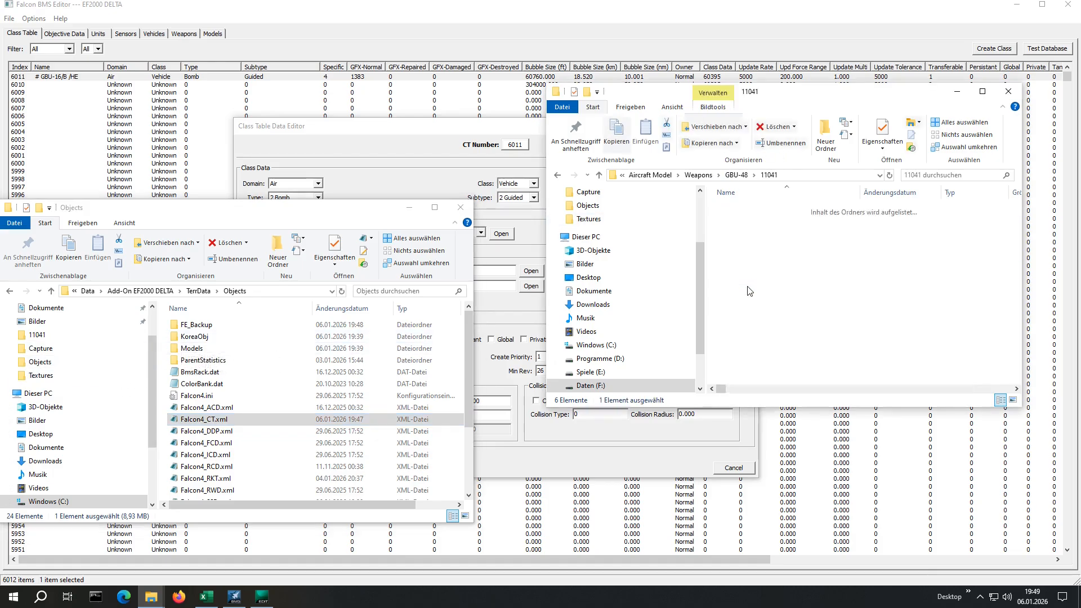
pyautogui.click(744, 245)
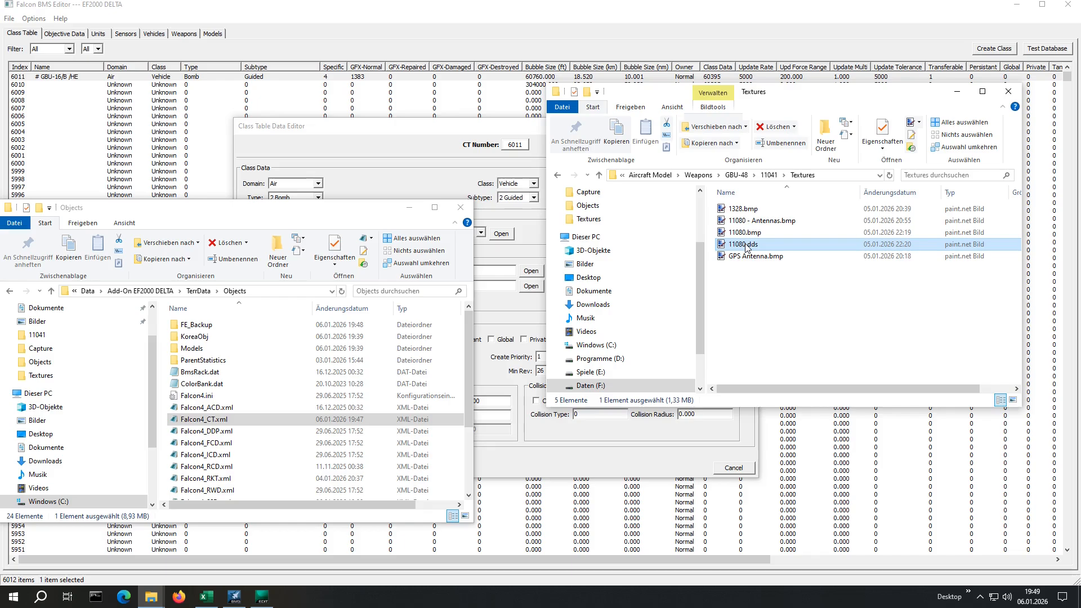
pyautogui.moveTo(746, 248); pyautogui.dragTo(198, 339)
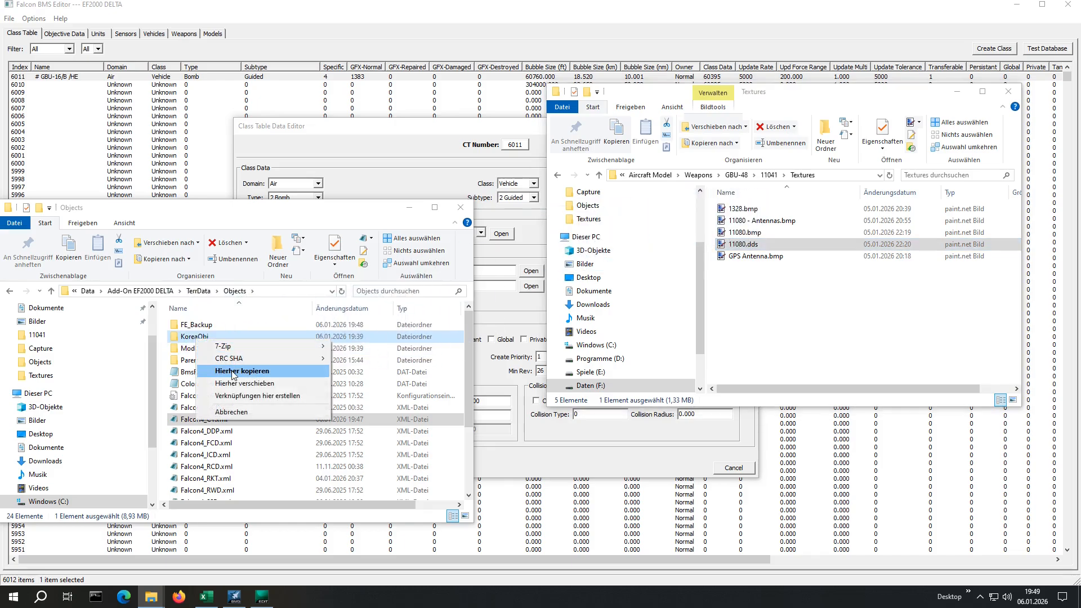
pyautogui.click(234, 373)
# Open the add-on's Models folder and select Model_0.bml, Model_1.bml and PARENT.DAT in the GBU-48 source folder 11041.
pyautogui.doubleClick(190, 348)
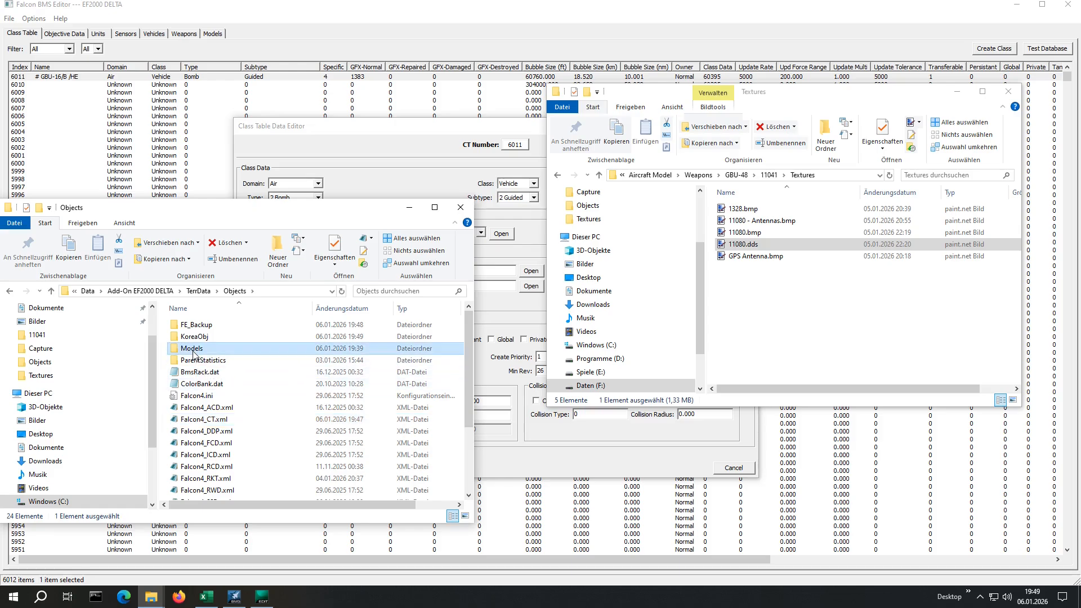
pyautogui.click(823, 325)
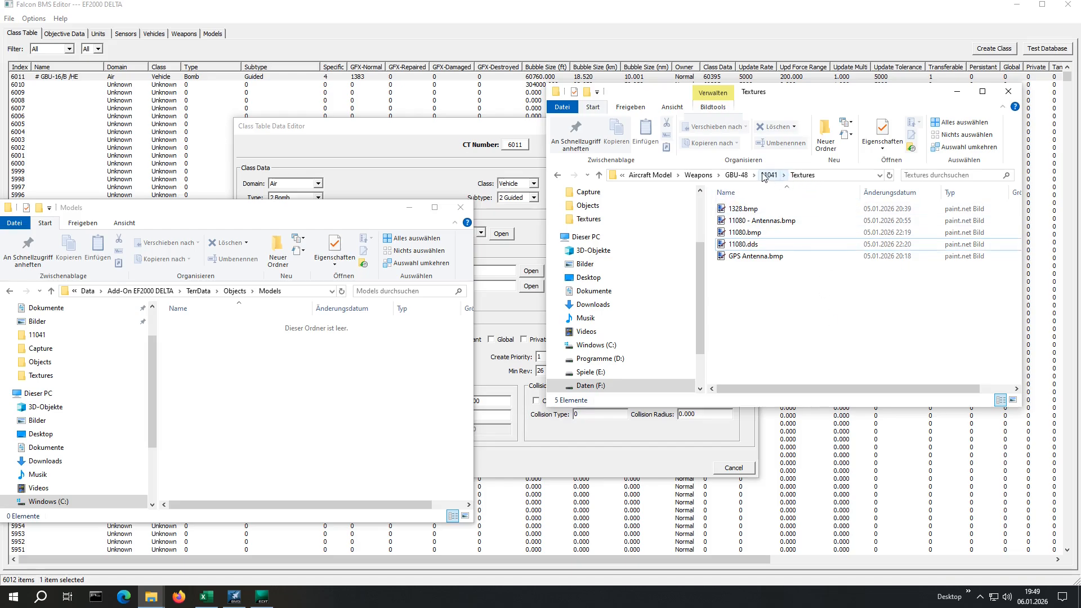
pyautogui.click(737, 175)
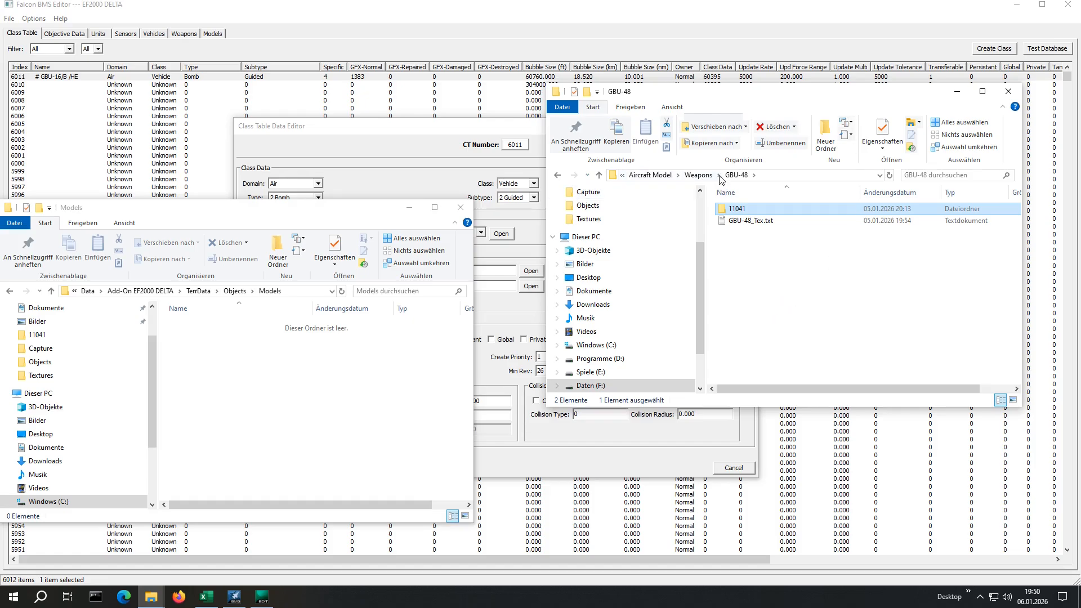
pyautogui.doubleClick(737, 211)
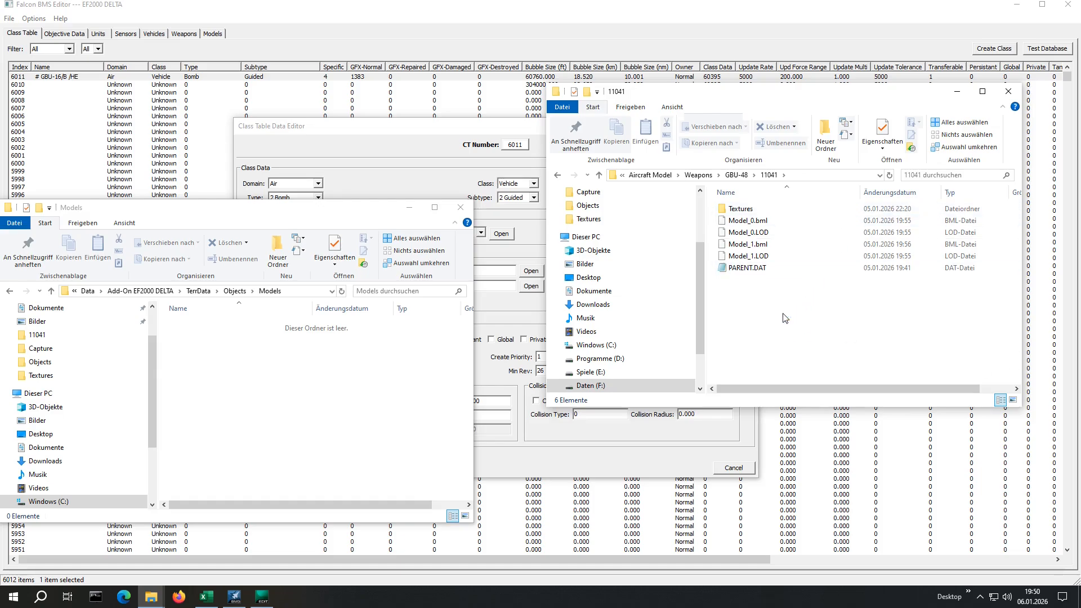
pyautogui.click(747, 220)
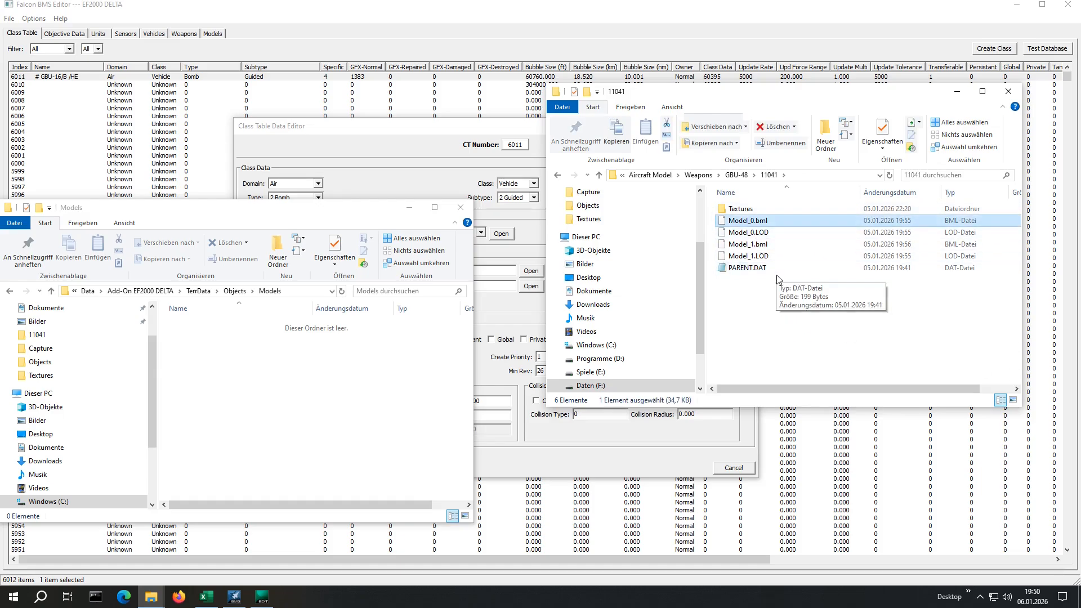
pyautogui.keyDown('ctrl'); pyautogui.click(745, 247); pyautogui.keyUp('ctrl')
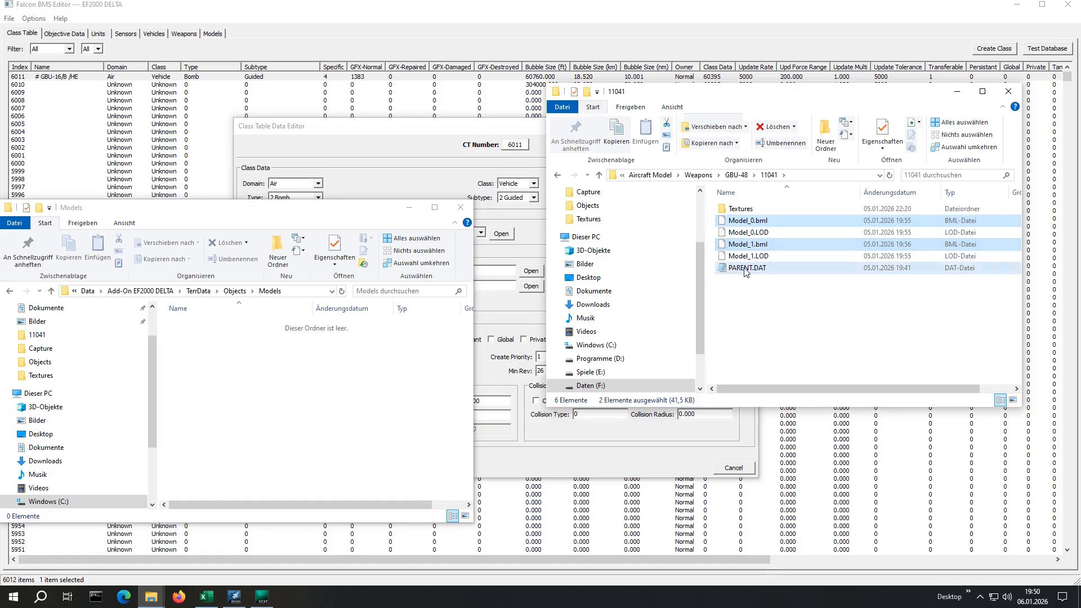
pyautogui.keyDown('ctrl'); pyautogui.click(746, 269); pyautogui.keyUp('ctrl')
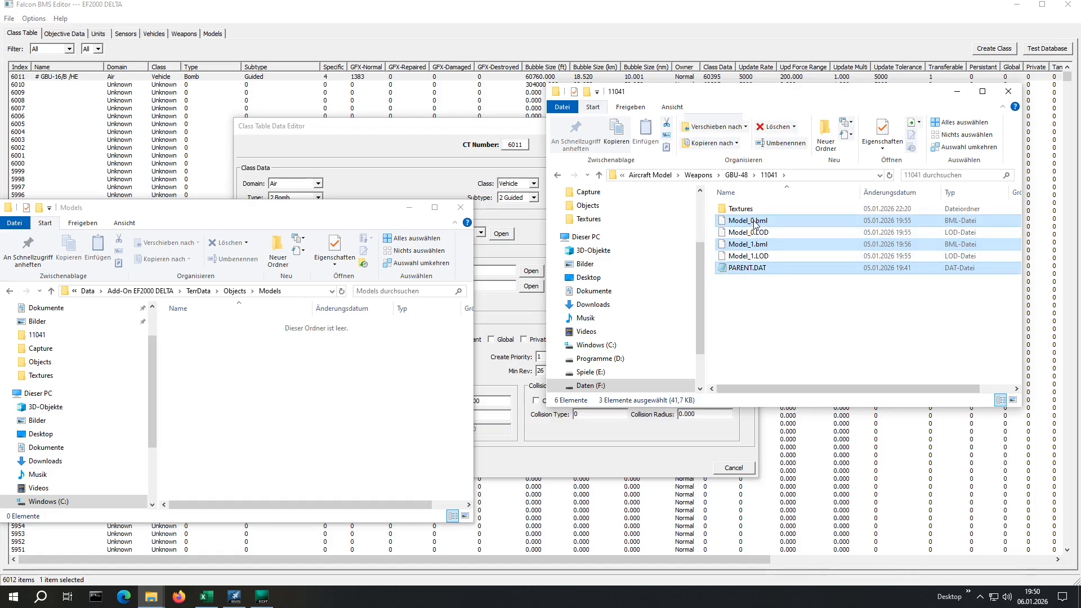
# Create a folder named 11041 inside the add-on's Models folder.
pyautogui.moveTo(755, 223); pyautogui.dragTo(269, 400)
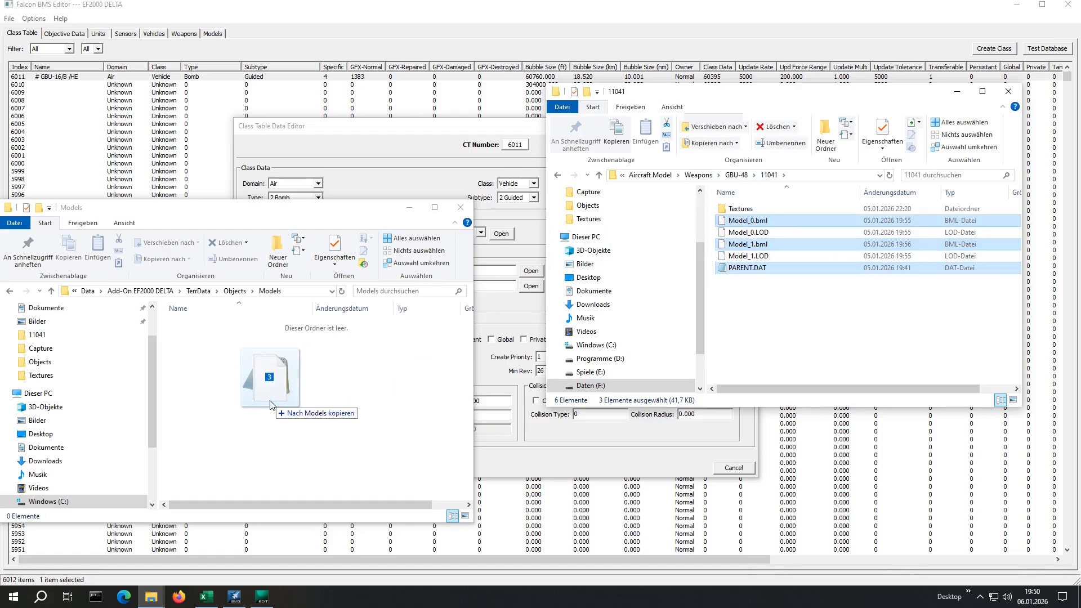
pyautogui.press('Escape')
pyautogui.rightClick(228, 379)
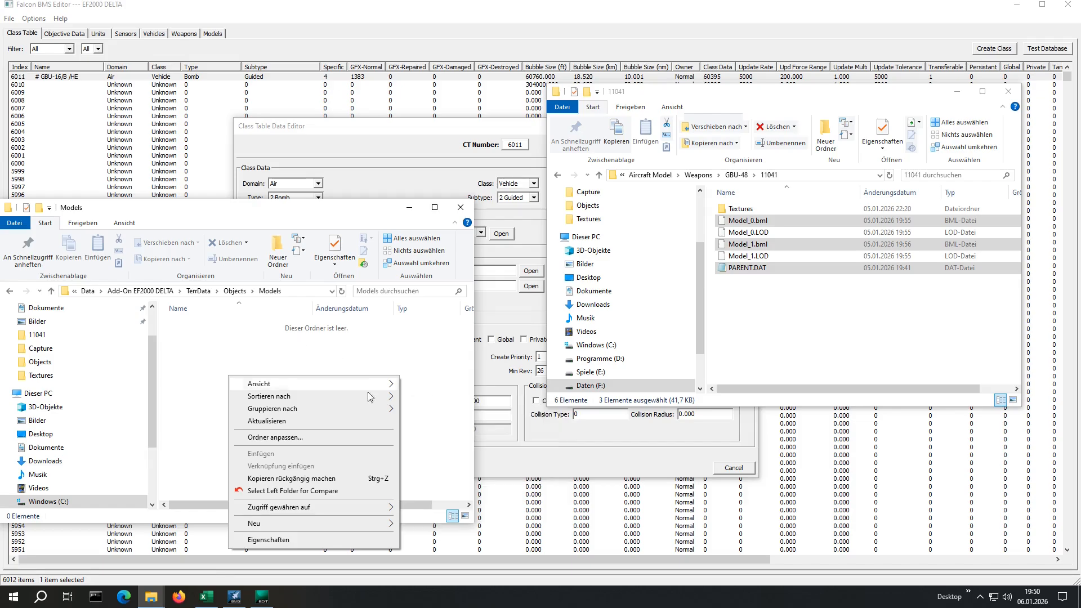
pyautogui.moveTo(315, 523)
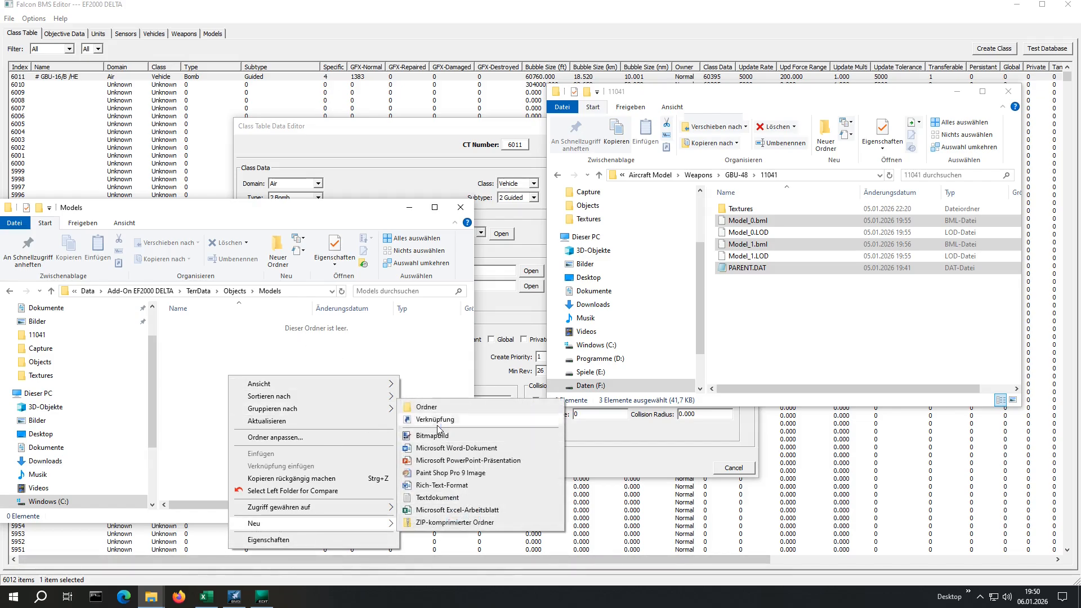
pyautogui.click(427, 408)
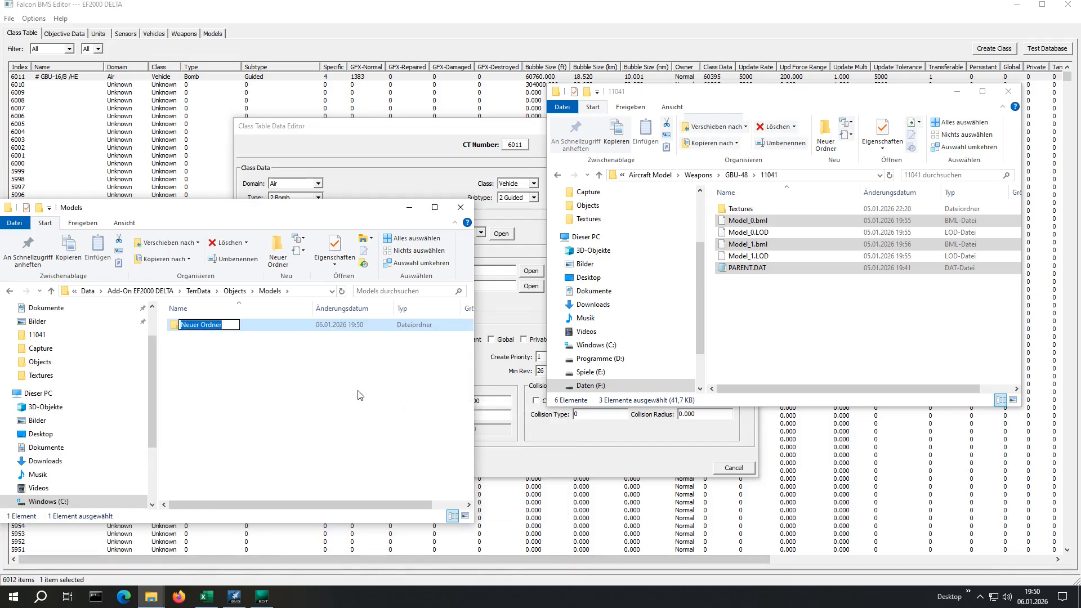
pyautogui.write('11041')
pyautogui.press('Return')
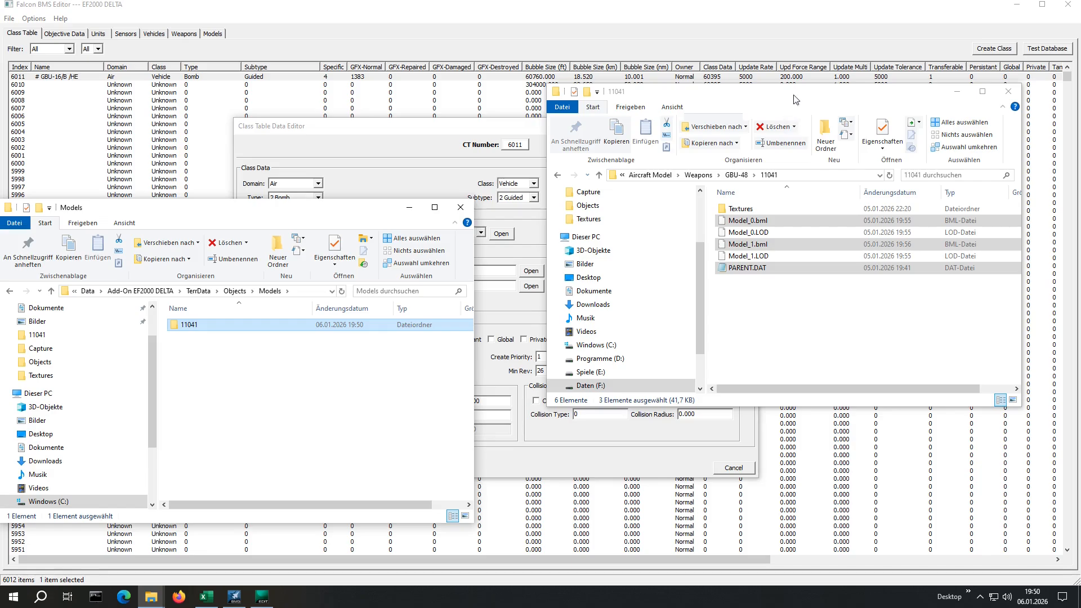
# Copy the selected Model_0.bml, Model_1.bml and PARENT.DAT files into the new 11041 folder in Models.
pyautogui.moveTo(766, 217); pyautogui.dragTo(190, 326)
pyautogui.click(217, 355)
pyautogui.click(799, 314)
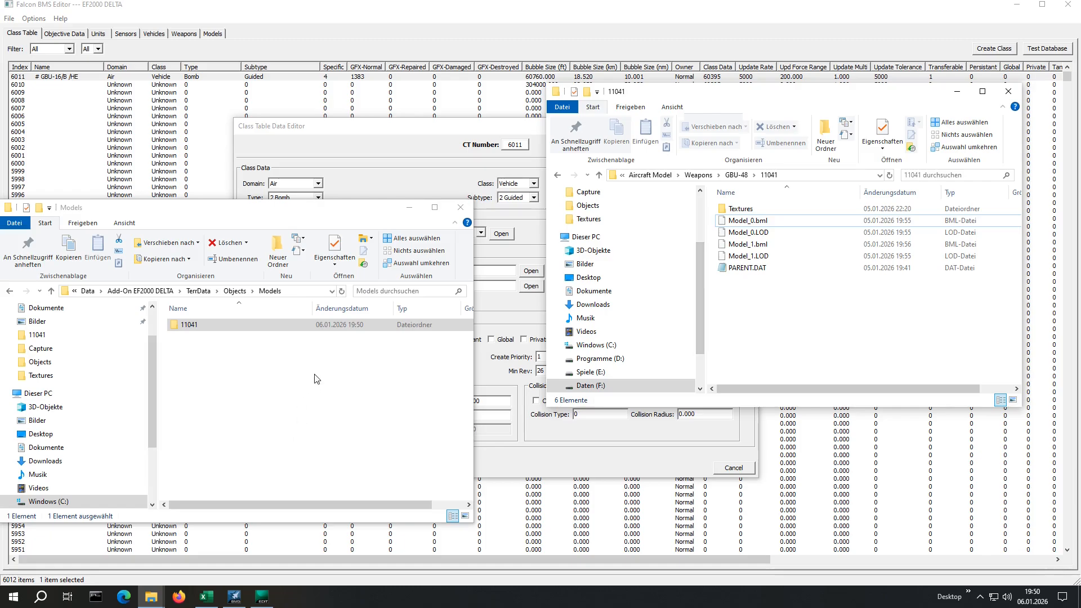
# Switch back to the Class Table Data Editor for CT 6011 in Falcon BMS Editor.
pyautogui.click(304, 437)
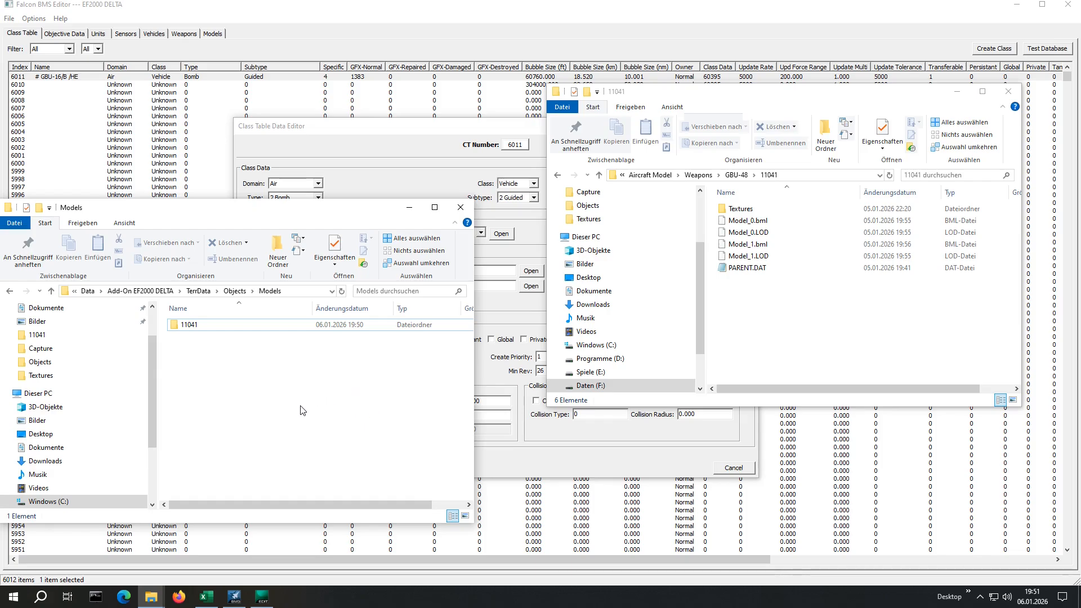
pyautogui.click(826, 338)
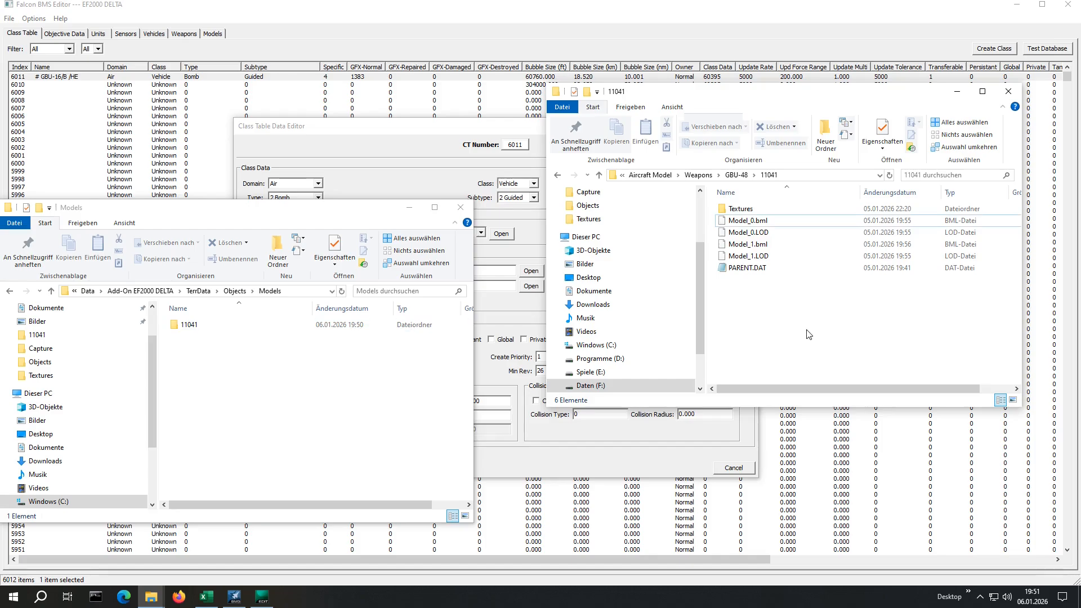
pyautogui.click(754, 258)
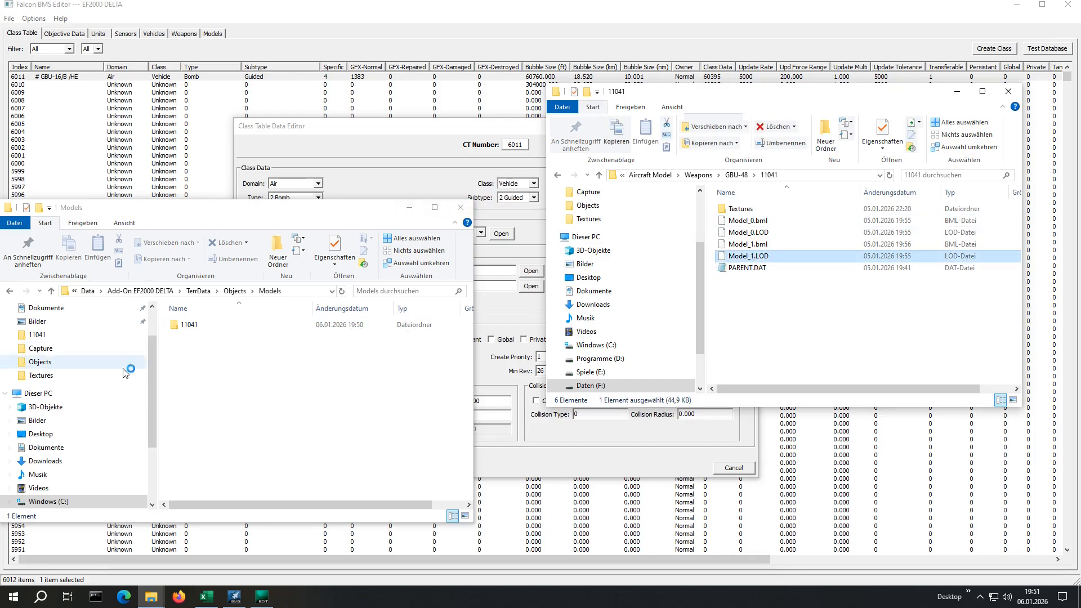
pyautogui.click(255, 470)
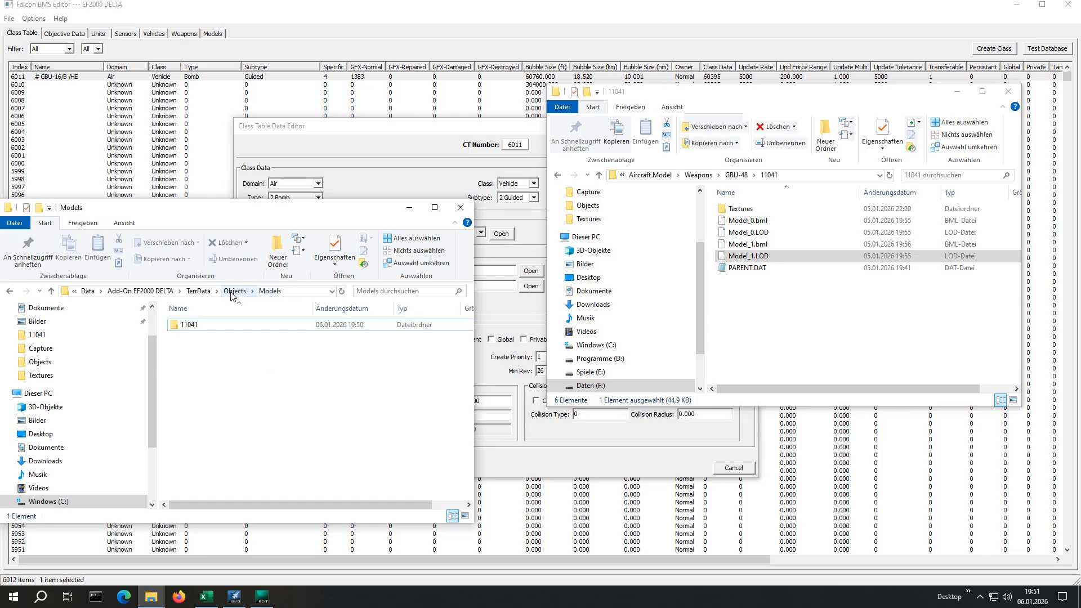
pyautogui.click(336, 130)
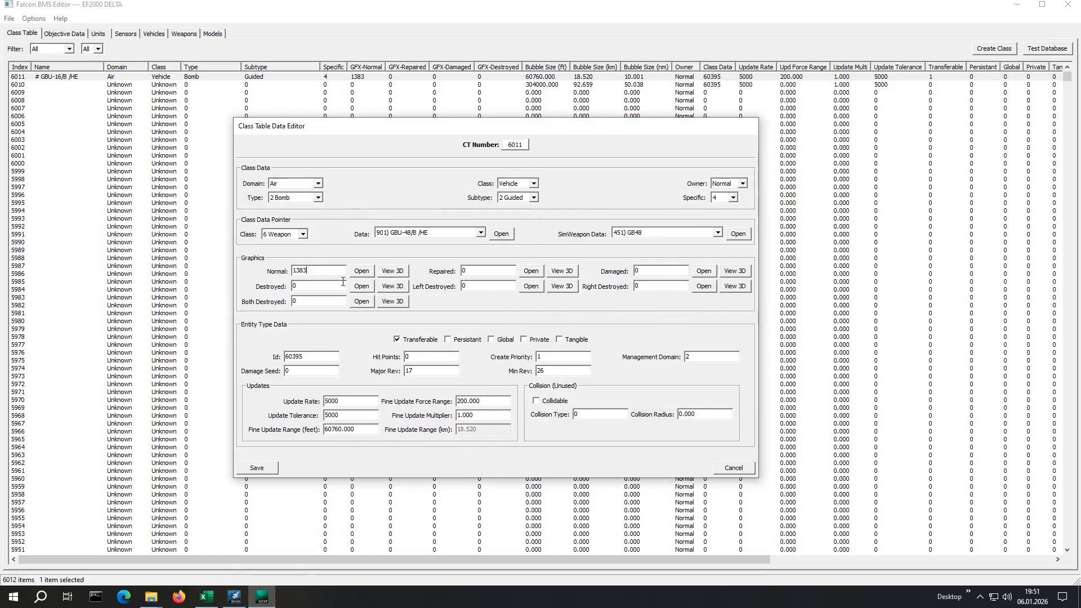
# Set the Normal graphics model of CT 6011 to 11041 and save the record.
pyautogui.moveTo(325, 266); pyautogui.dragTo(260, 267)
pyautogui.write('11041')
pyautogui.click(253, 471)
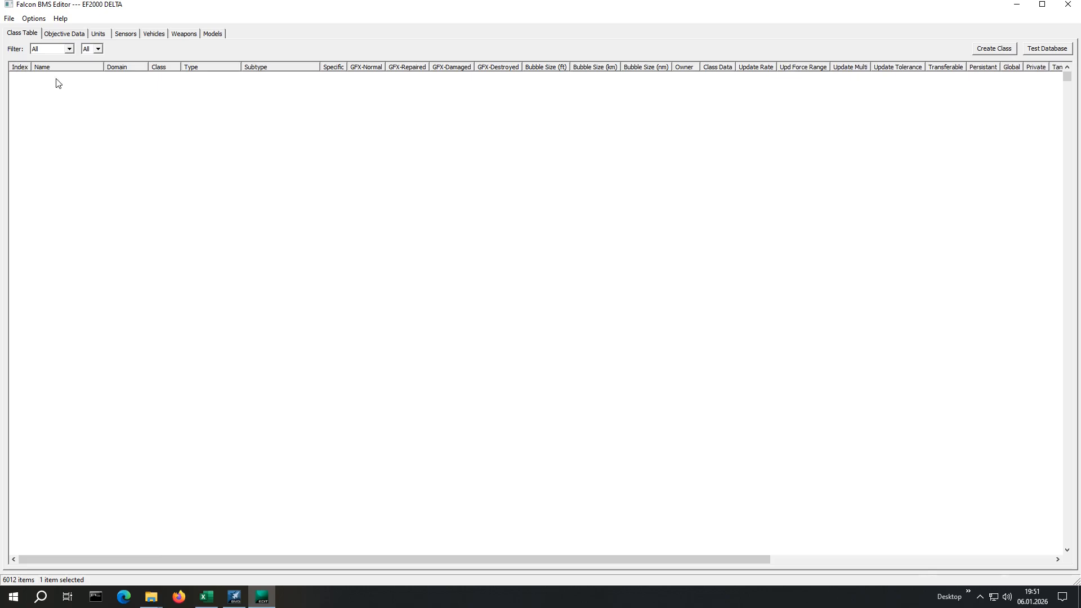
# Reopen the GBU-48/B /HE record, CT 6011, from the class table and try to view its Normal model in 3D.
pyautogui.click(18, 67)
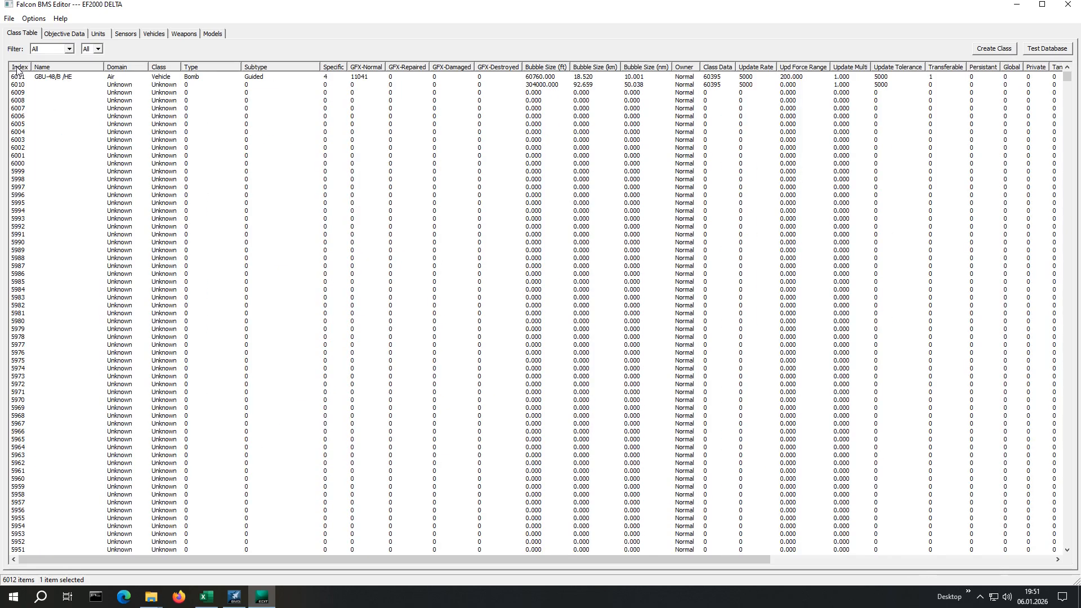
pyautogui.doubleClick(53, 79)
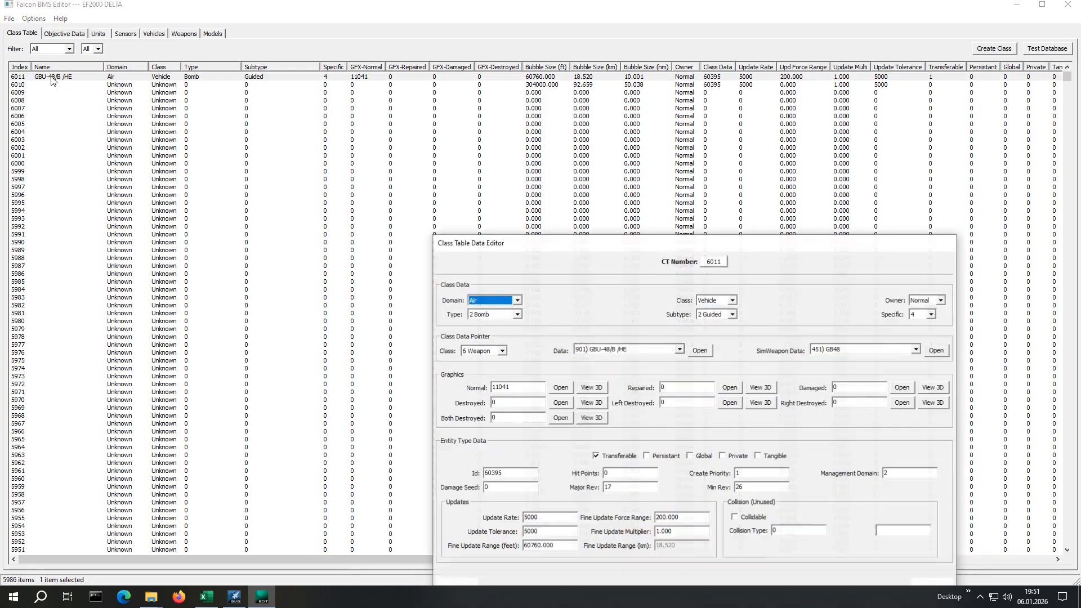
pyautogui.moveTo(590, 246); pyautogui.dragTo(393, 119)
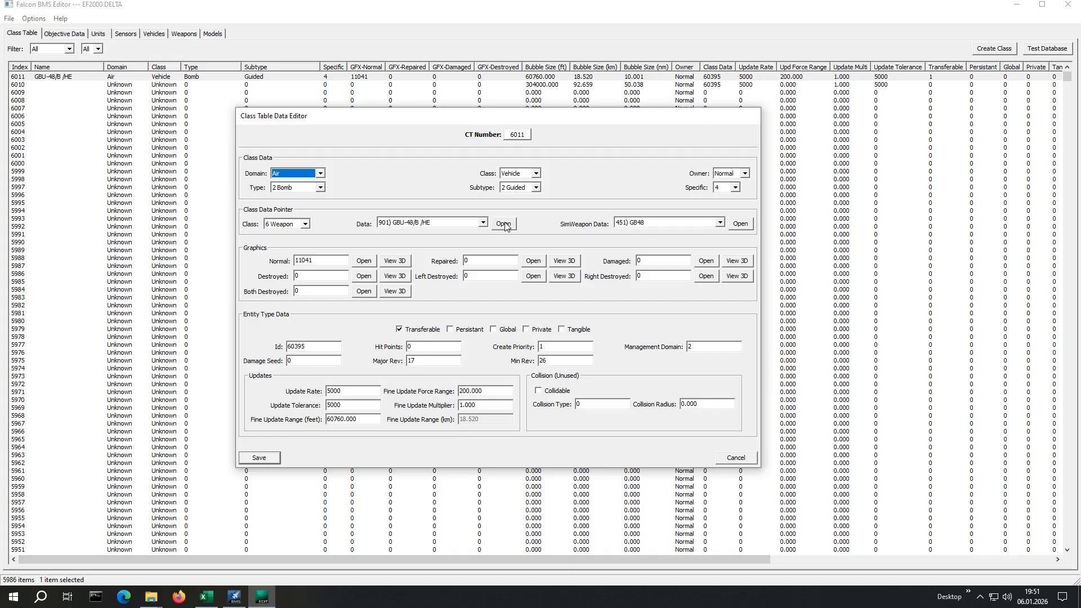
pyautogui.click(402, 262)
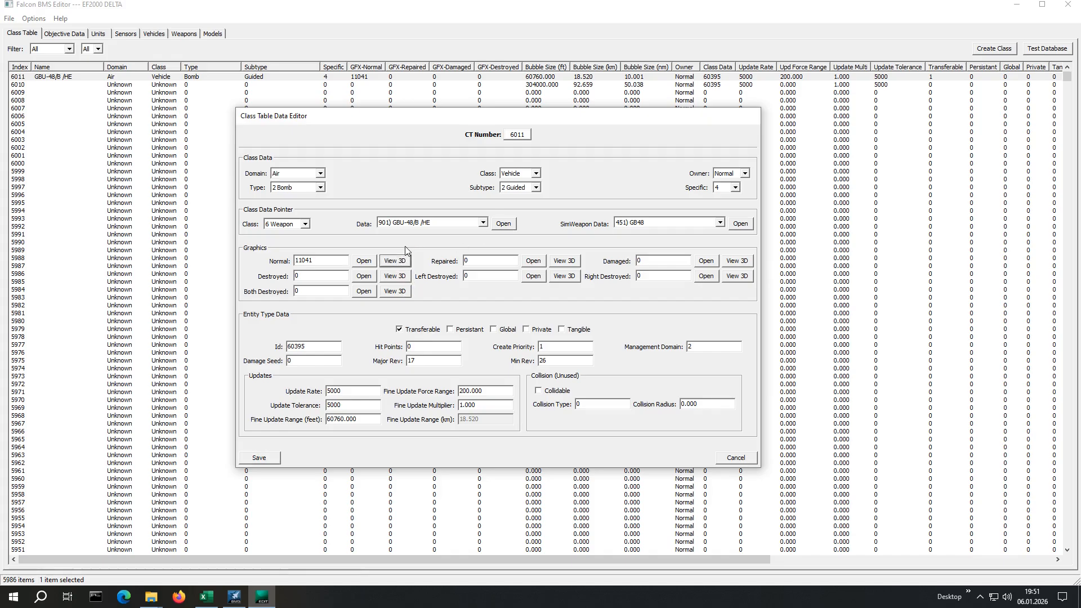
pyautogui.click(262, 601)
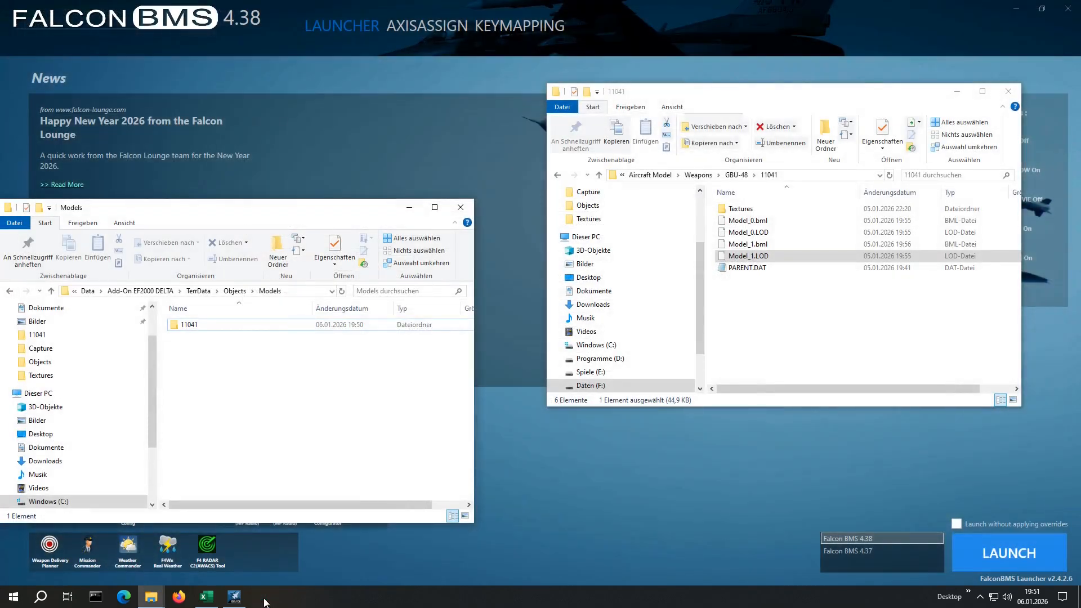
# Relaunch Falcon BMS Editor, reopen CT 6011, inspect its Normal model 11041 in the 3D viewer, and close the viewer.
pyautogui.click(563, 525)
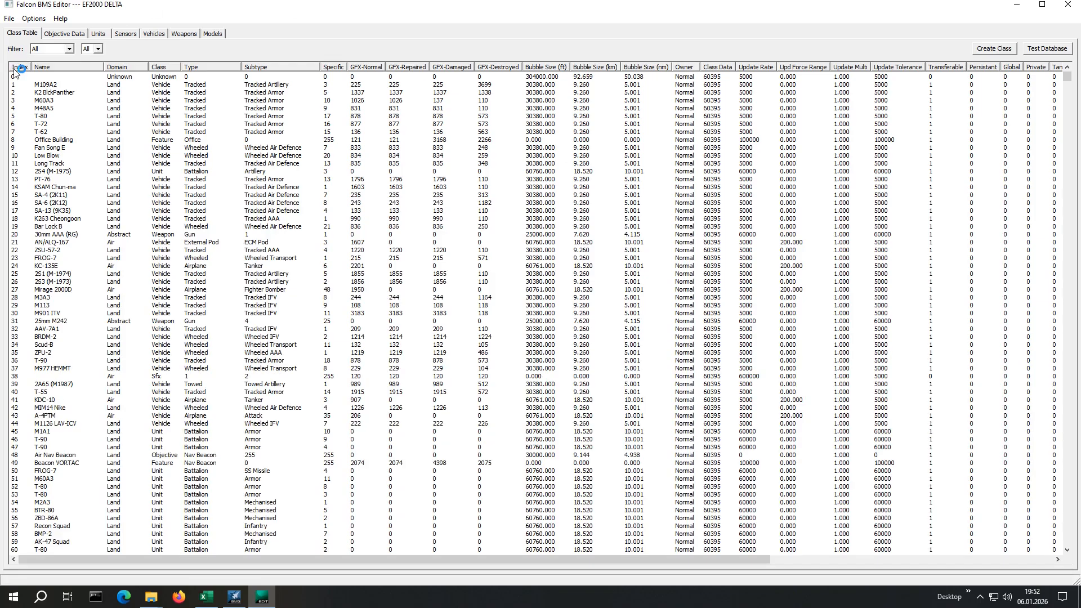
pyautogui.click(17, 67)
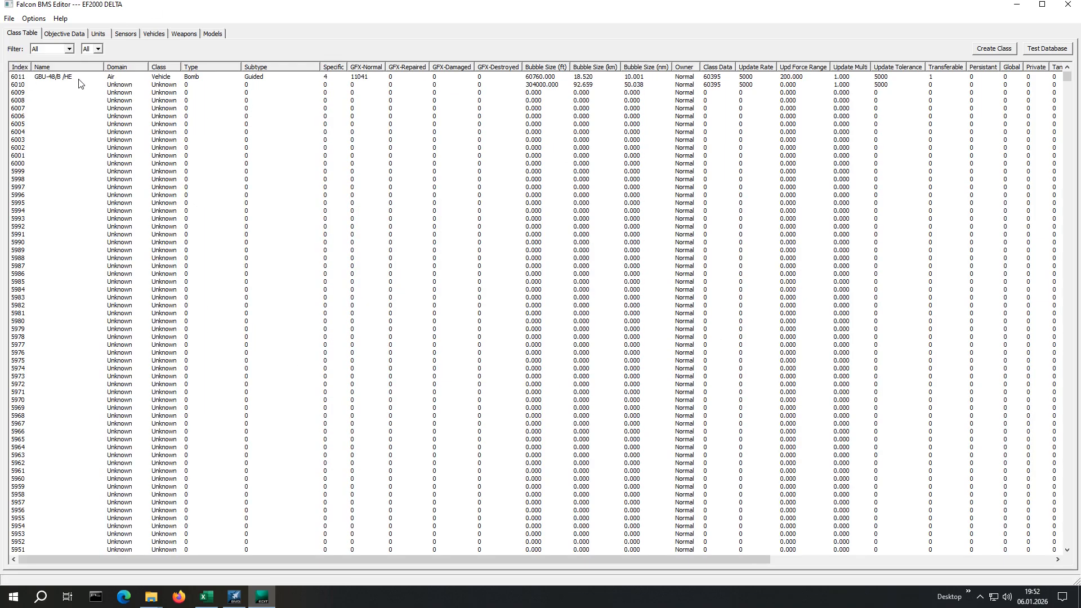
pyautogui.doubleClick(78, 79)
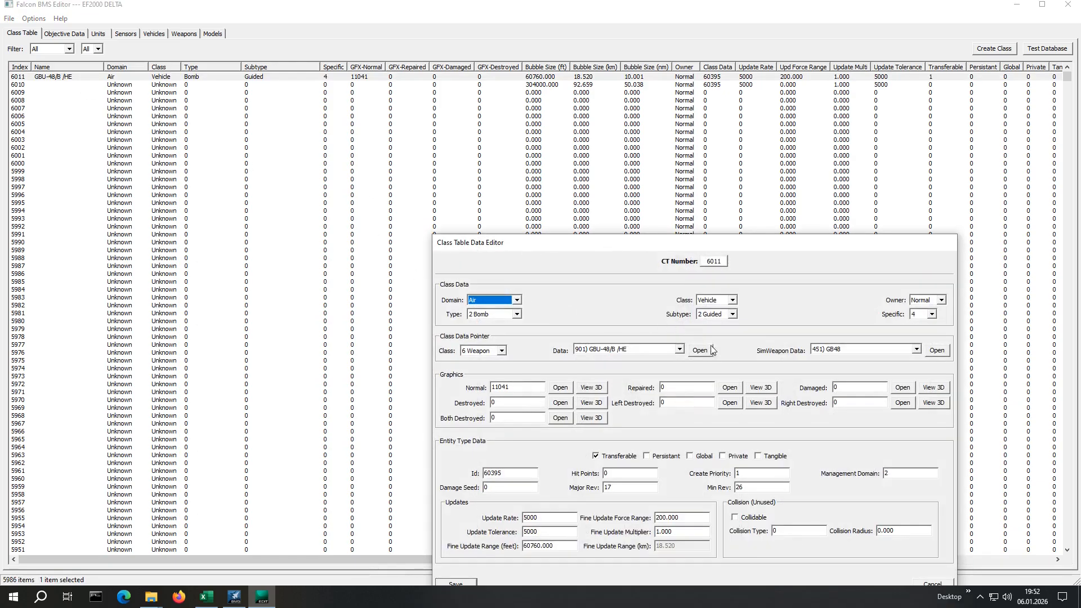
pyautogui.click(591, 389)
pyautogui.click(591, 388)
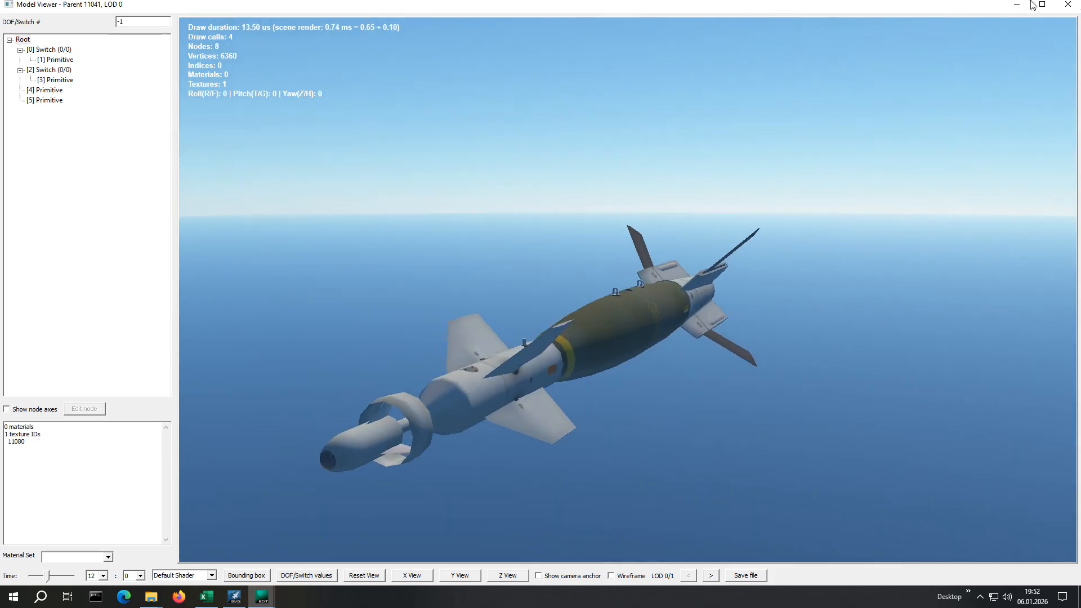
pyautogui.click(1066, 6)
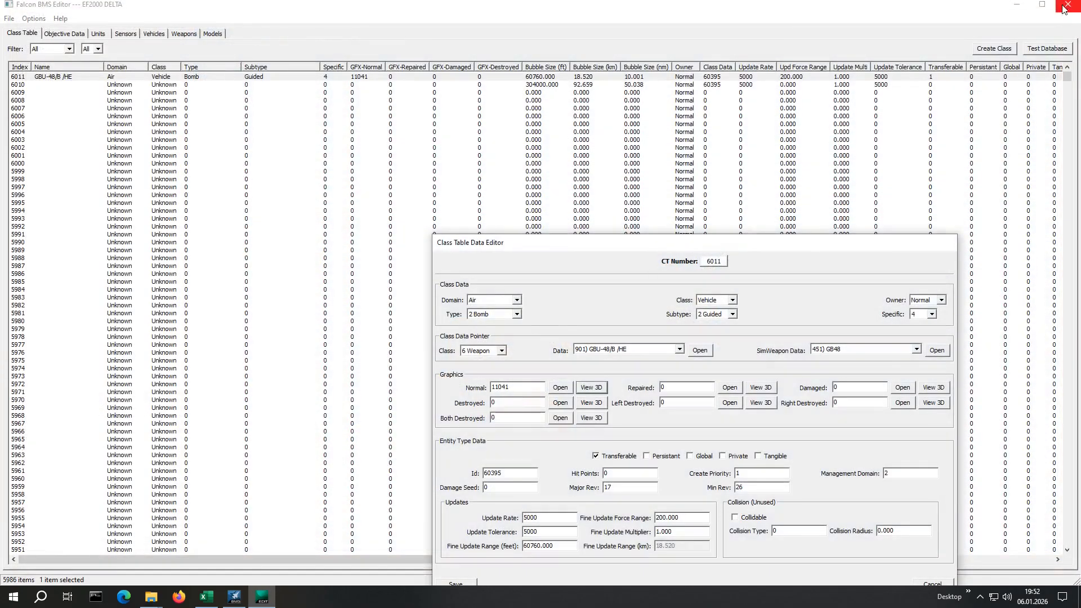
# Find GBU-49/B /HE in the weapons list and open its Weapon Data beside the CT 6011 record.
pyautogui.moveTo(605, 243); pyautogui.dragTo(672, 130)
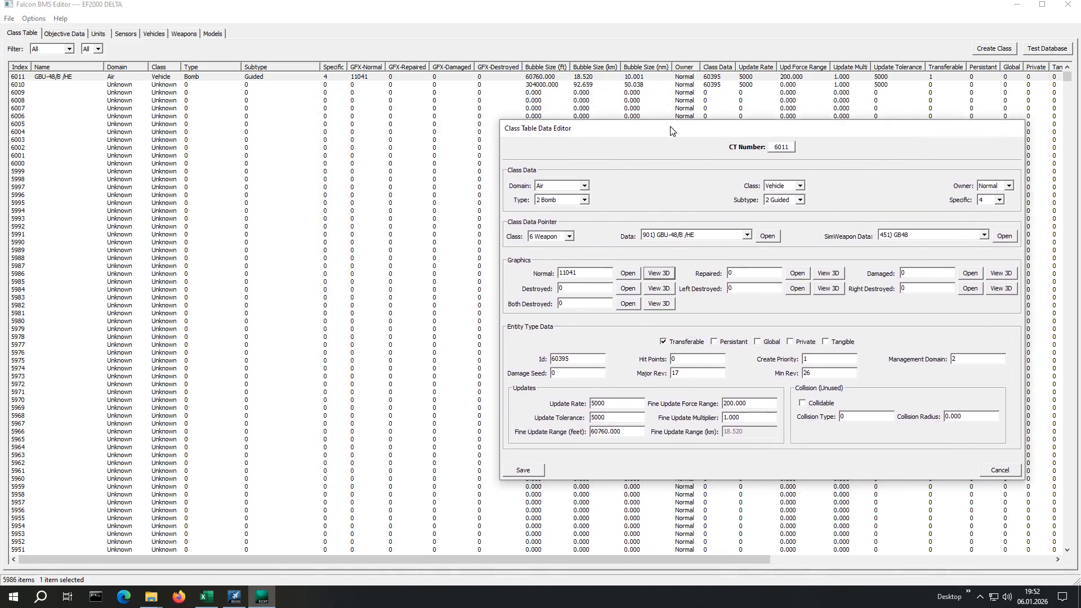
pyautogui.click(182, 35)
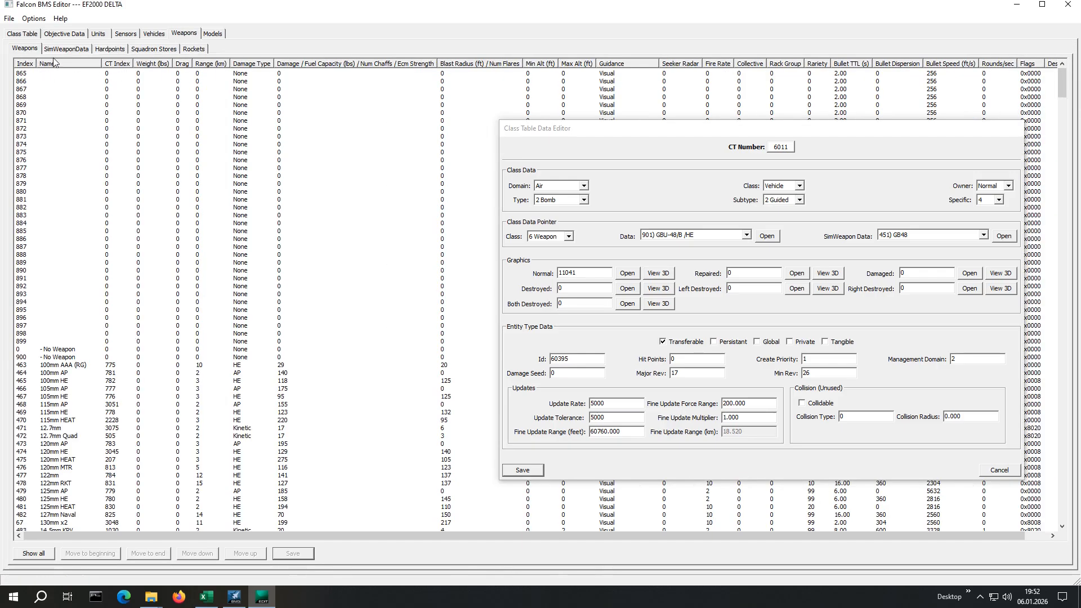
pyautogui.click(54, 65)
pyautogui.click(54, 65)
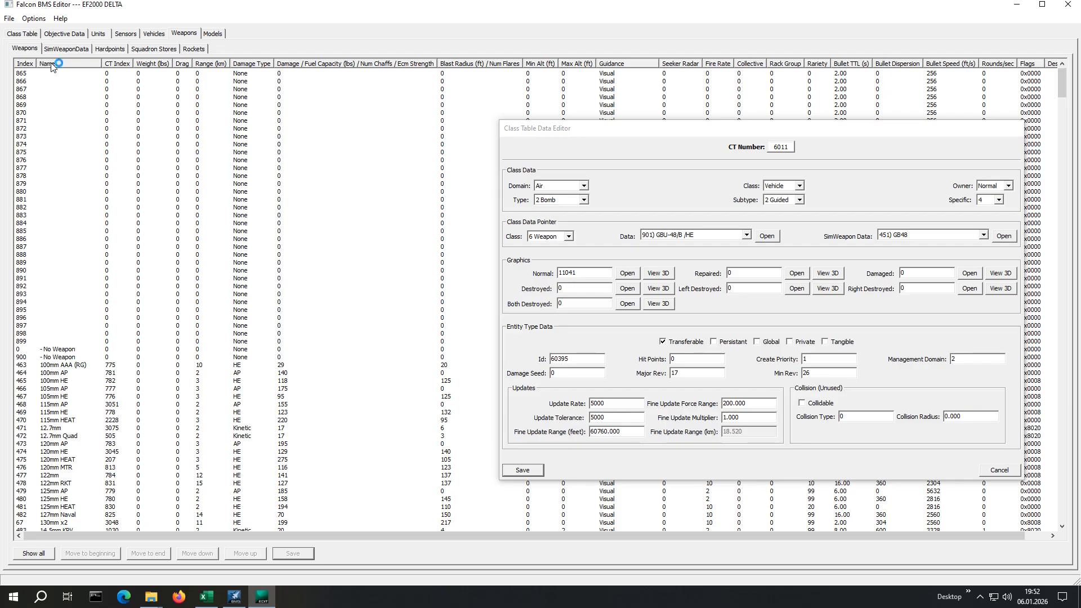
pyautogui.scroll(-5, 79, 274)
pyautogui.scroll(-20, 79, 273)
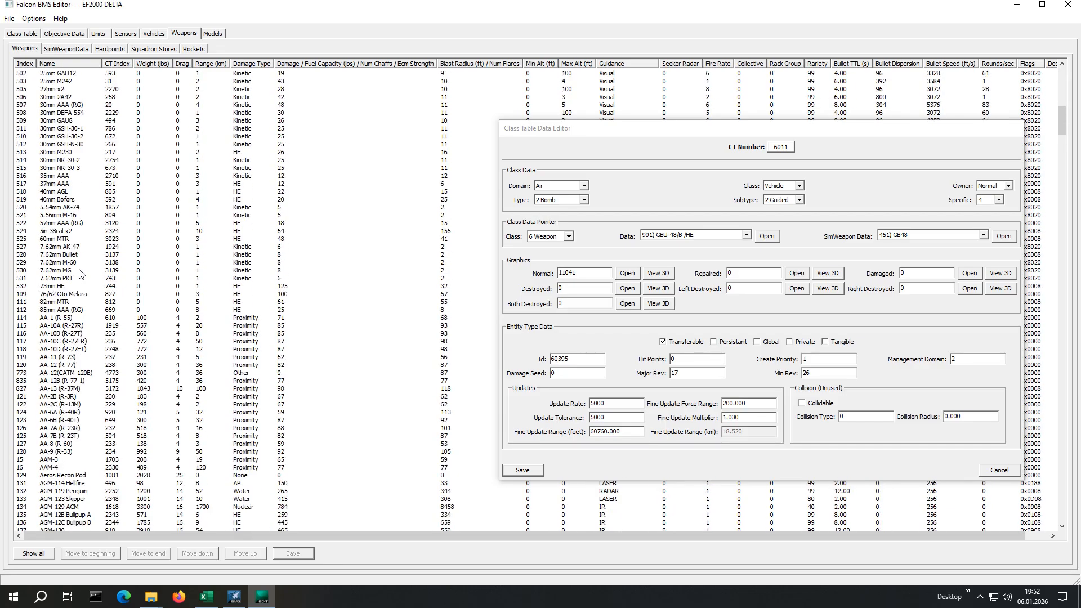
pyautogui.scroll(-9, 79, 273)
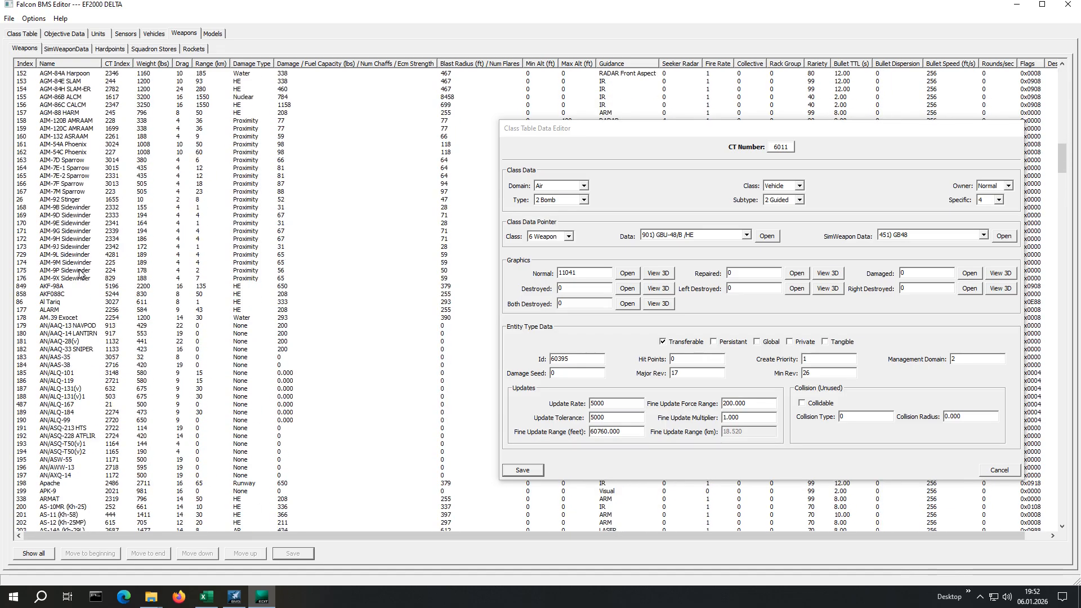
pyautogui.moveTo(1062, 177); pyautogui.dragTo(1062, 241)
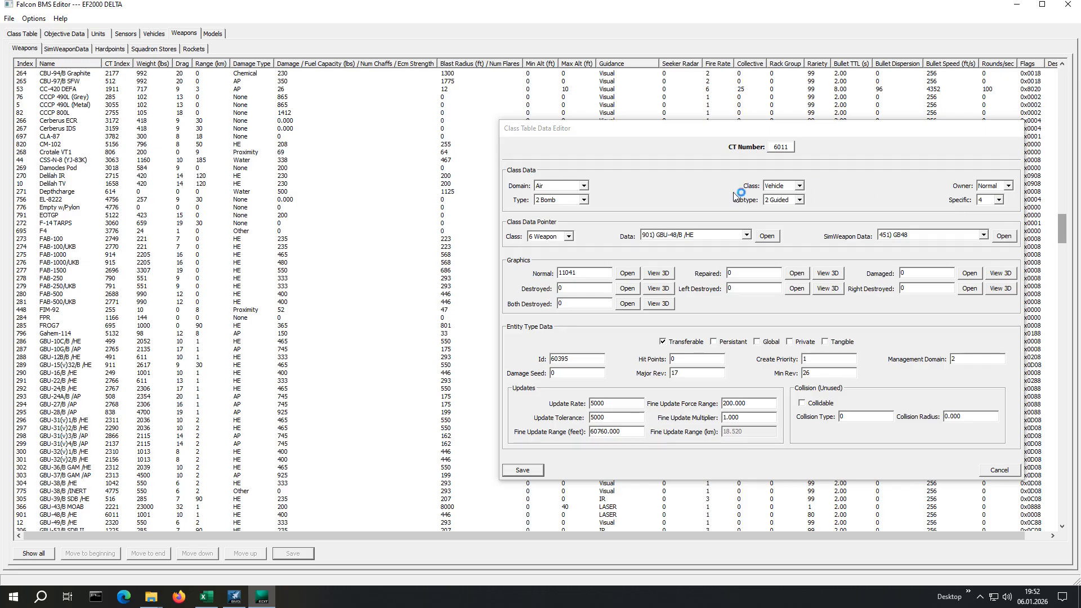
pyautogui.click(56, 523)
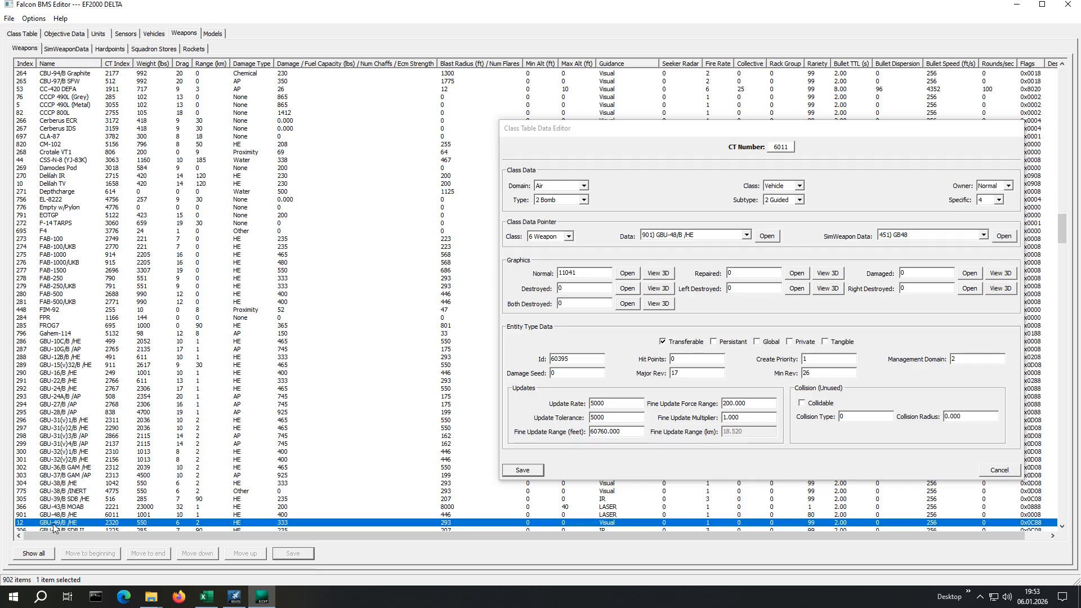
pyautogui.doubleClick(58, 525)
pyautogui.moveTo(445, 98); pyautogui.dragTo(370, 141)
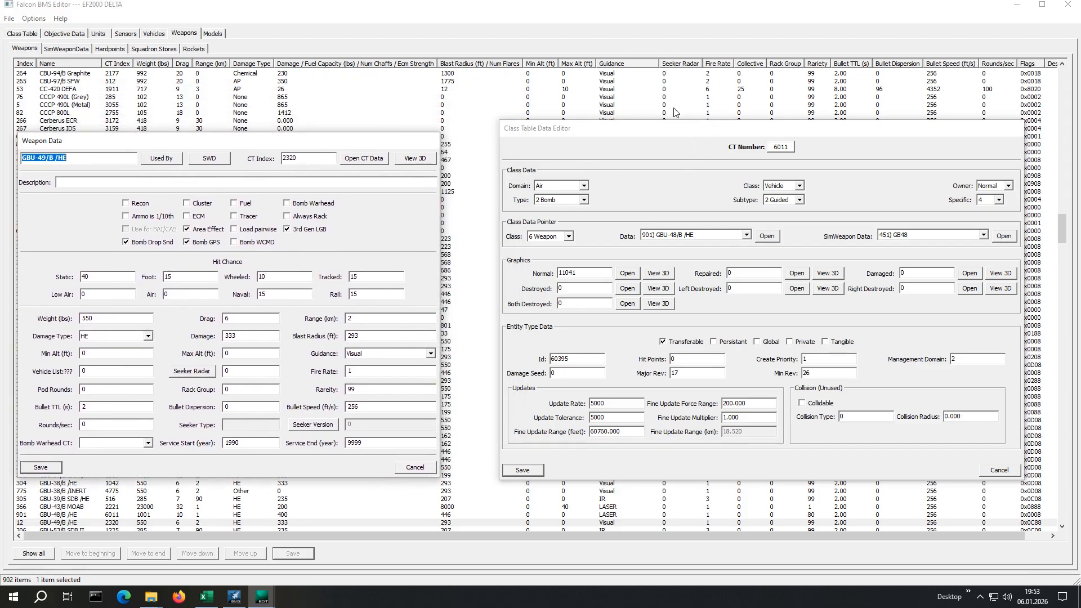
# Open the class table record of GBU-49/B /HE and arrange it next to CT 6011 for comparison.
pyautogui.moveTo(656, 129); pyautogui.dragTo(670, 135)
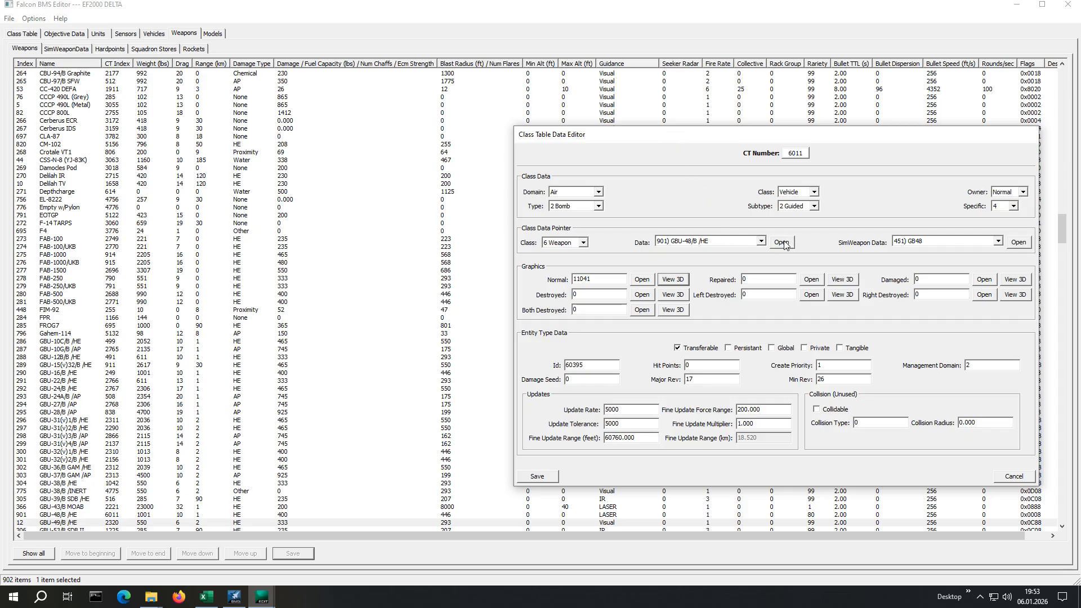
pyautogui.moveTo(259, 598)
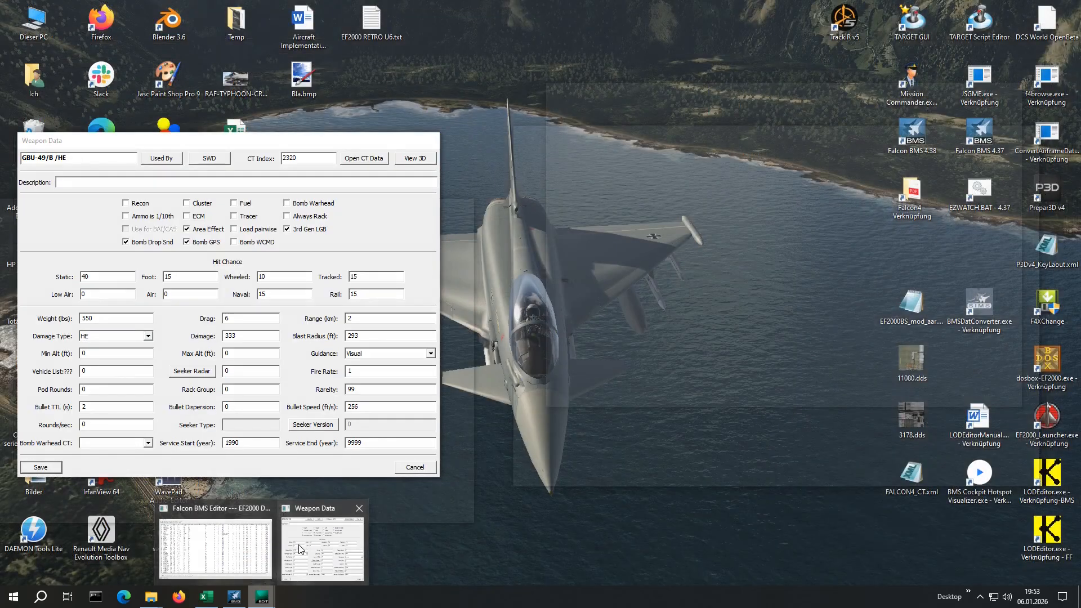
pyautogui.click(300, 549)
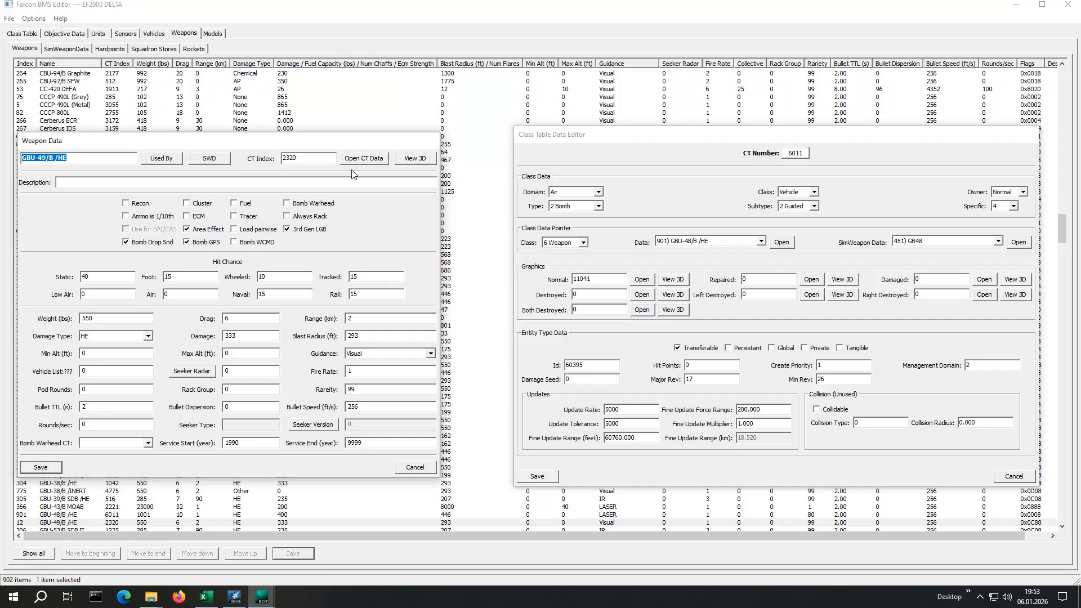
pyautogui.click(364, 158)
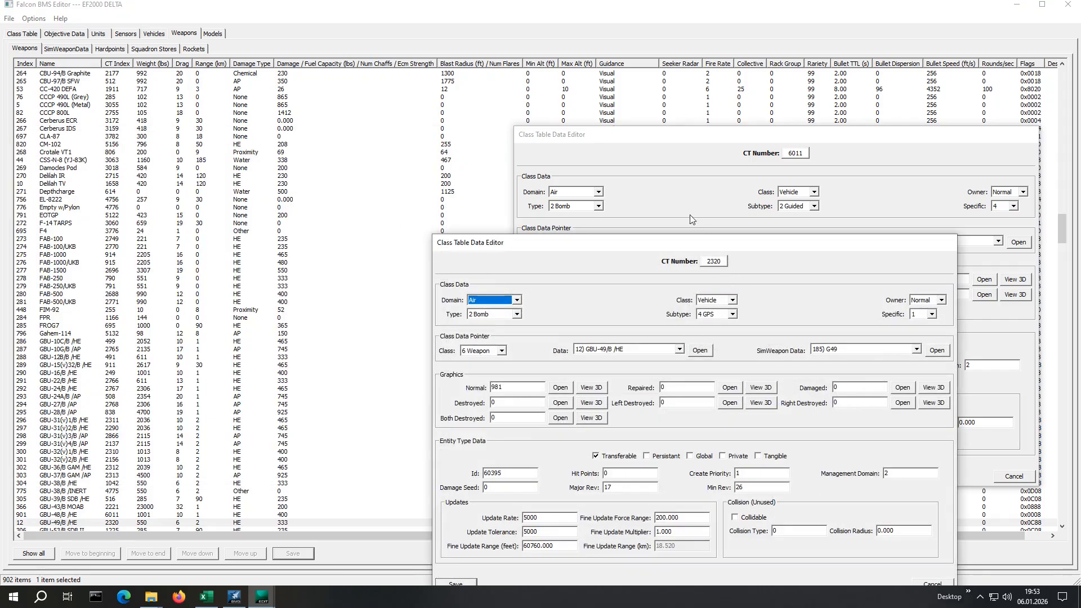
pyautogui.moveTo(652, 241); pyautogui.dragTo(272, 134)
pyautogui.click(679, 139)
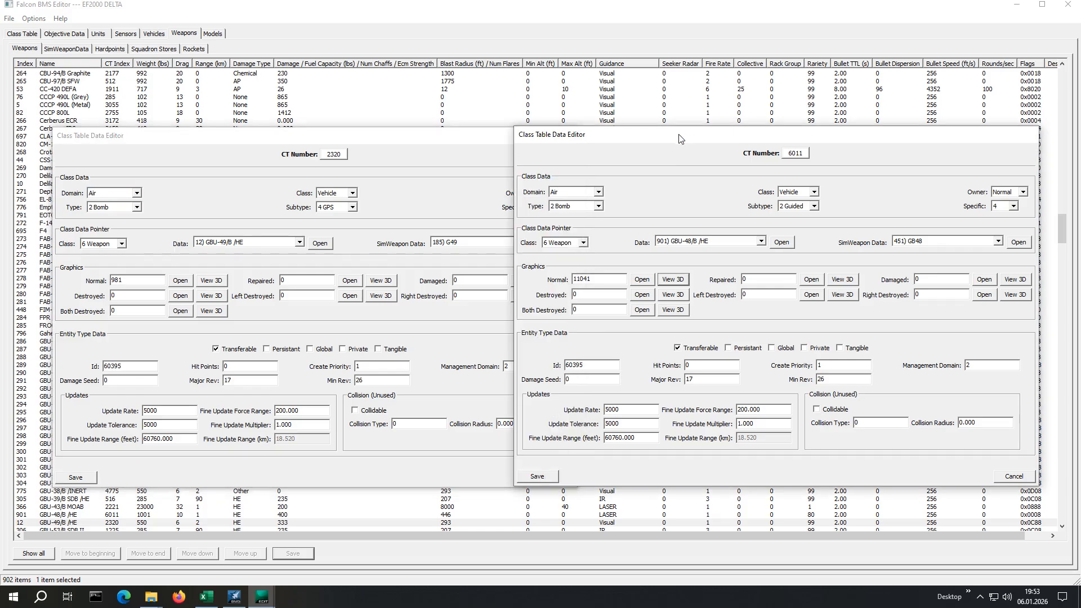
pyautogui.moveTo(679, 138); pyautogui.dragTo(709, 143)
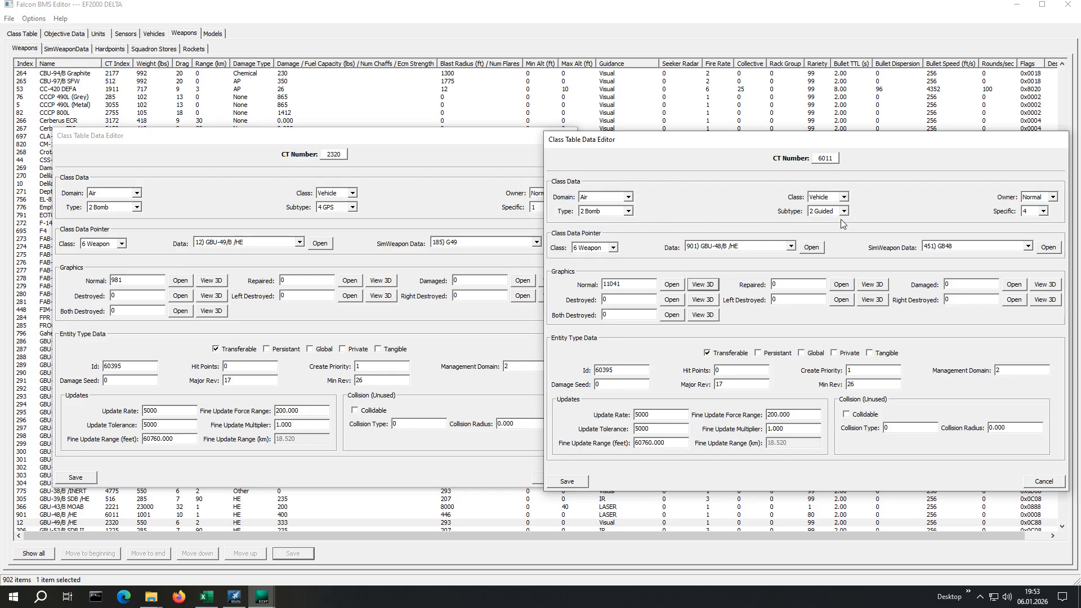
pyautogui.moveTo(834, 142); pyautogui.dragTo(821, 141)
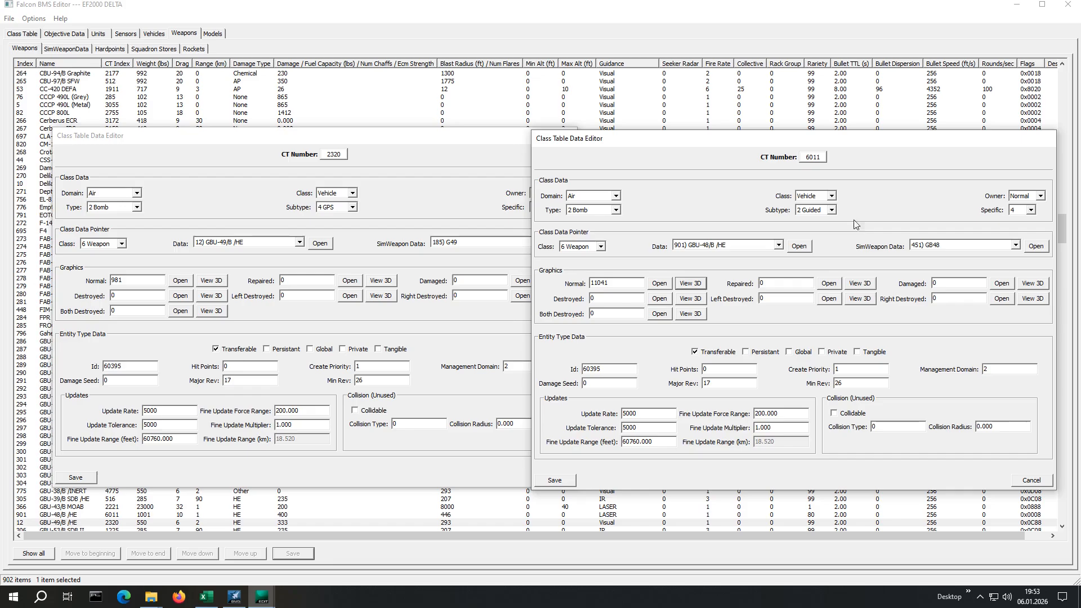
# Match CT 6011 to the GBU-49/B record by setting its Subtype to 4 GPS and Specific to 1.
pyautogui.click(832, 212)
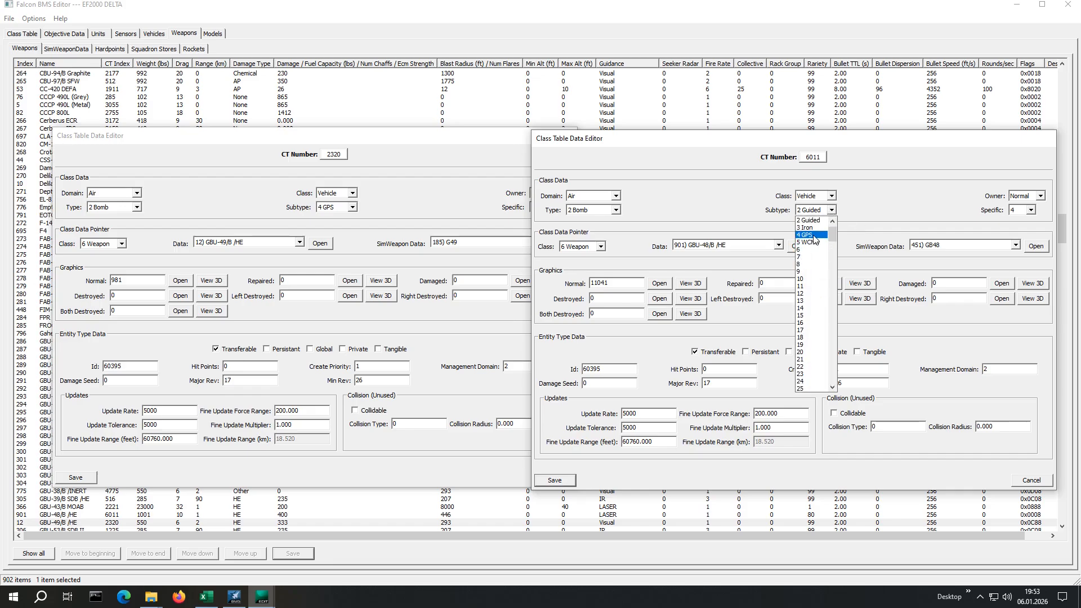
pyautogui.click(810, 235)
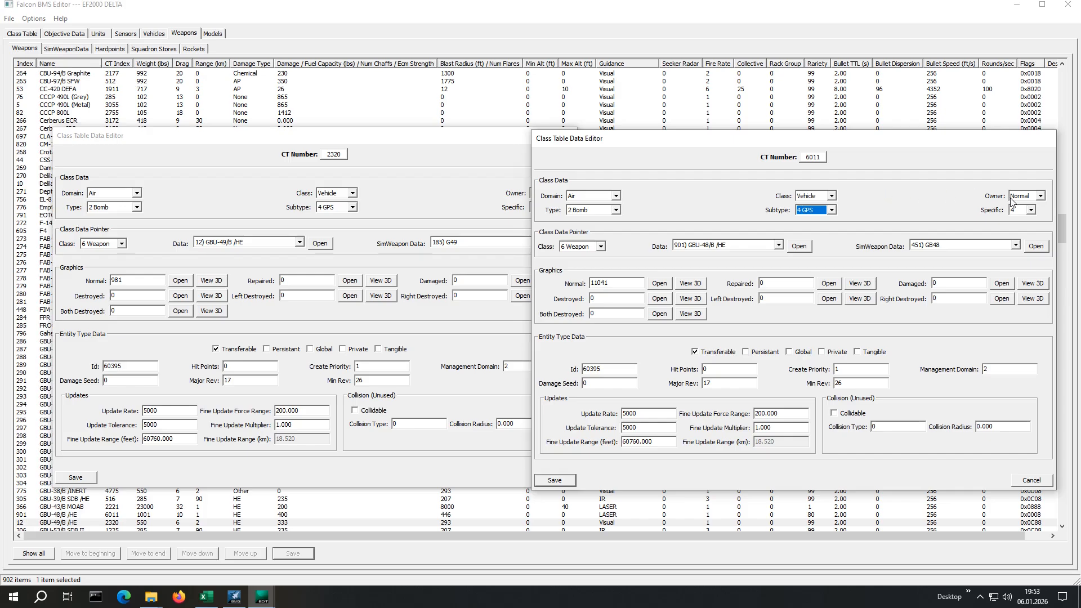
pyautogui.click(466, 158)
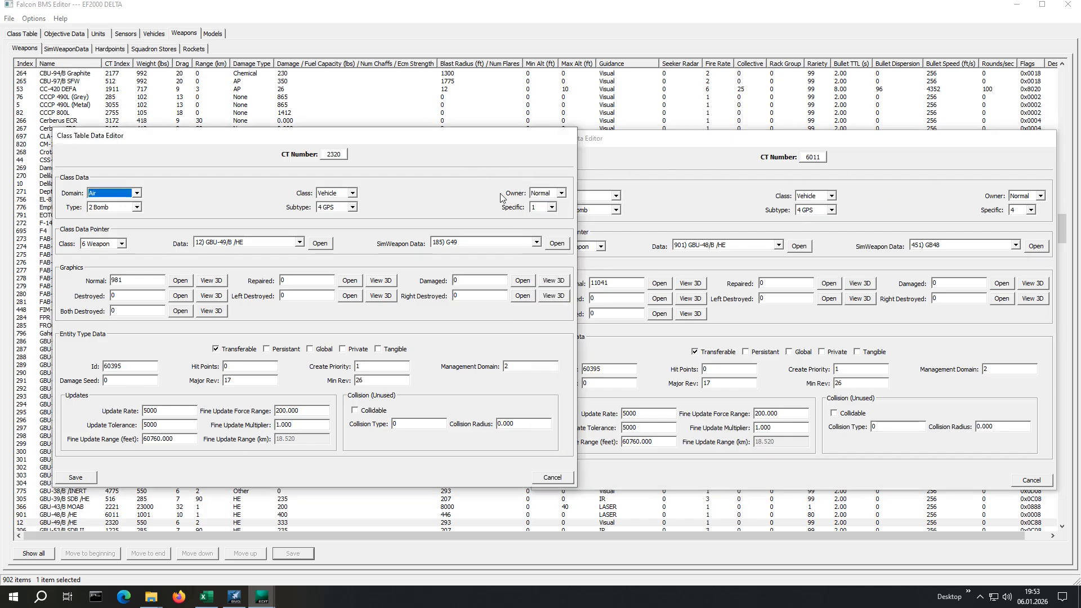
pyautogui.click(864, 191)
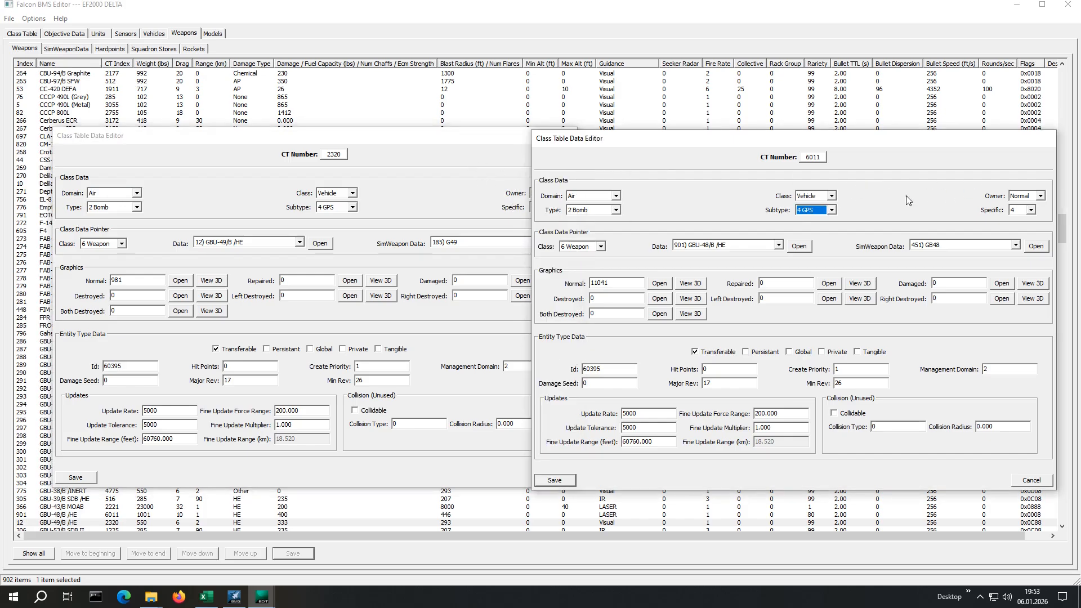
pyautogui.click(1030, 210)
pyautogui.scroll(2, 1019, 231)
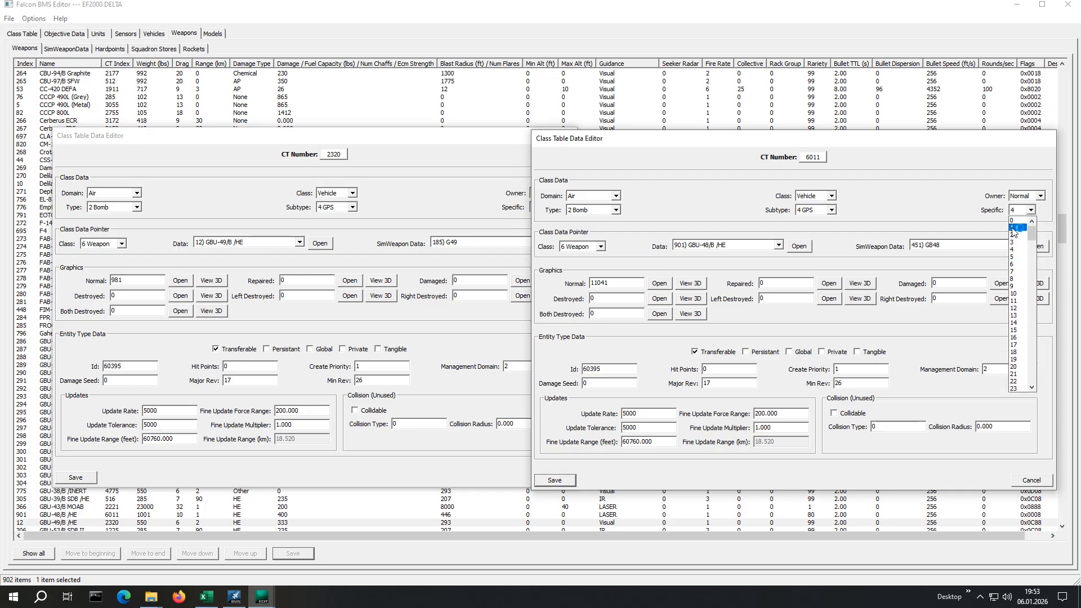
pyautogui.click(1014, 228)
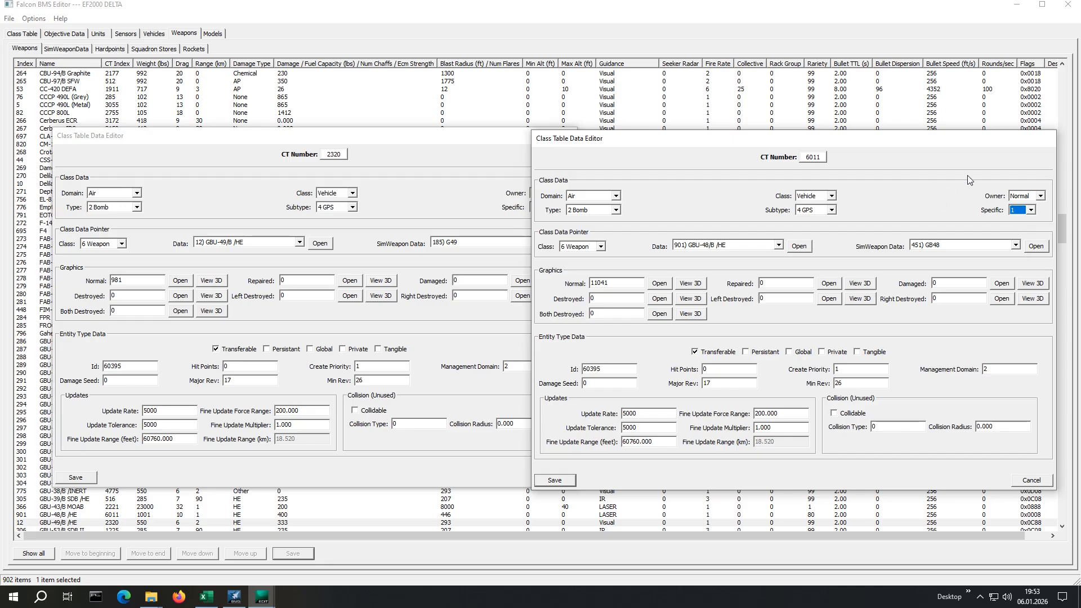
# Open the Weapon Data of GBU-48/B /HE and show it side by side with the GBU-49/B /HE Weapon Data.
pyautogui.click(802, 246)
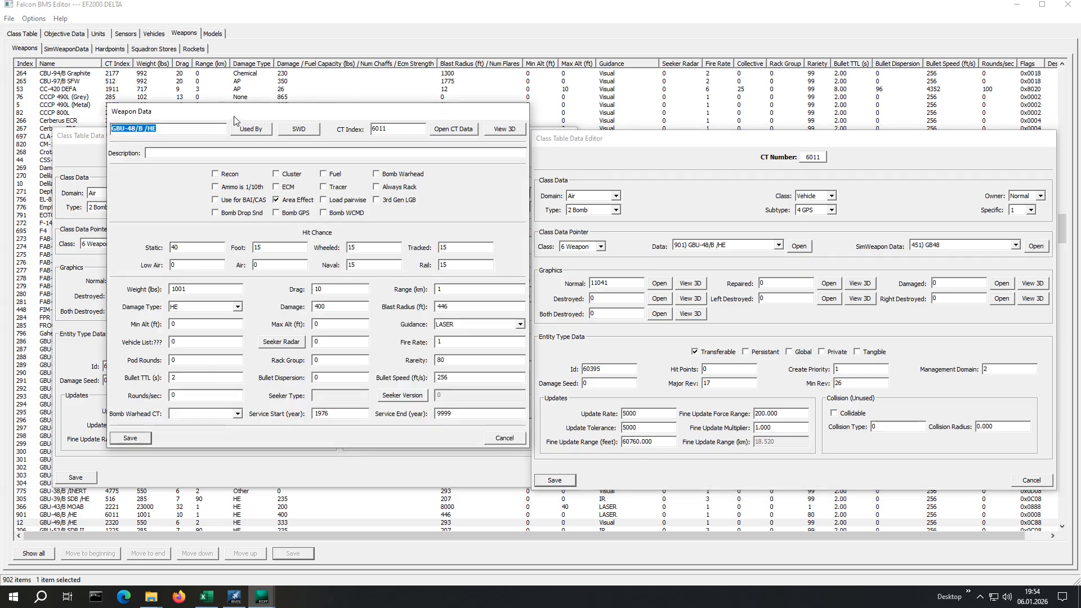
pyautogui.moveTo(233, 116); pyautogui.dragTo(674, 122)
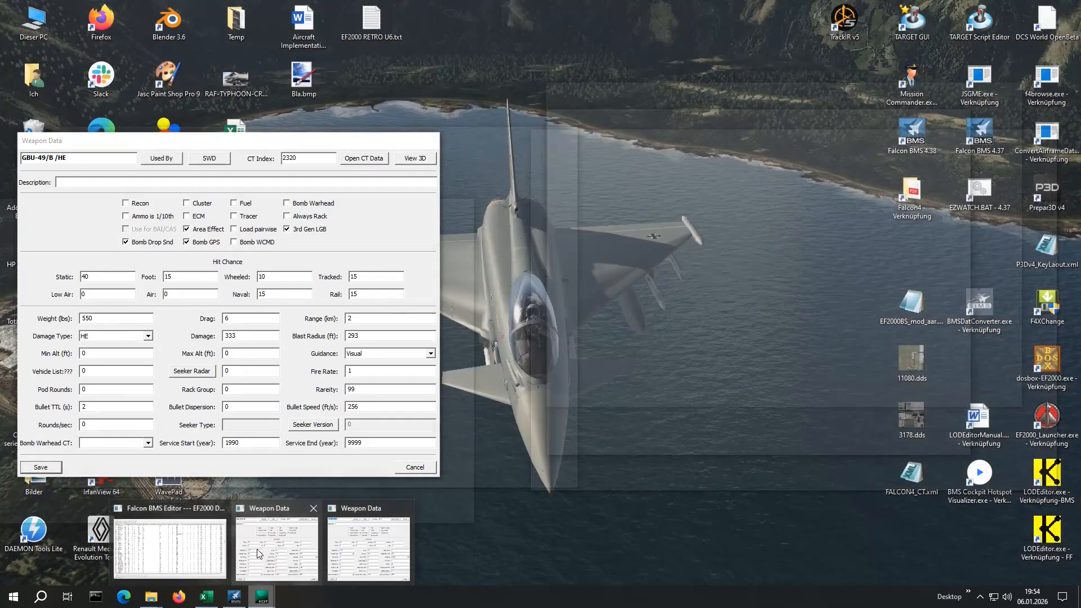
pyautogui.click(258, 554)
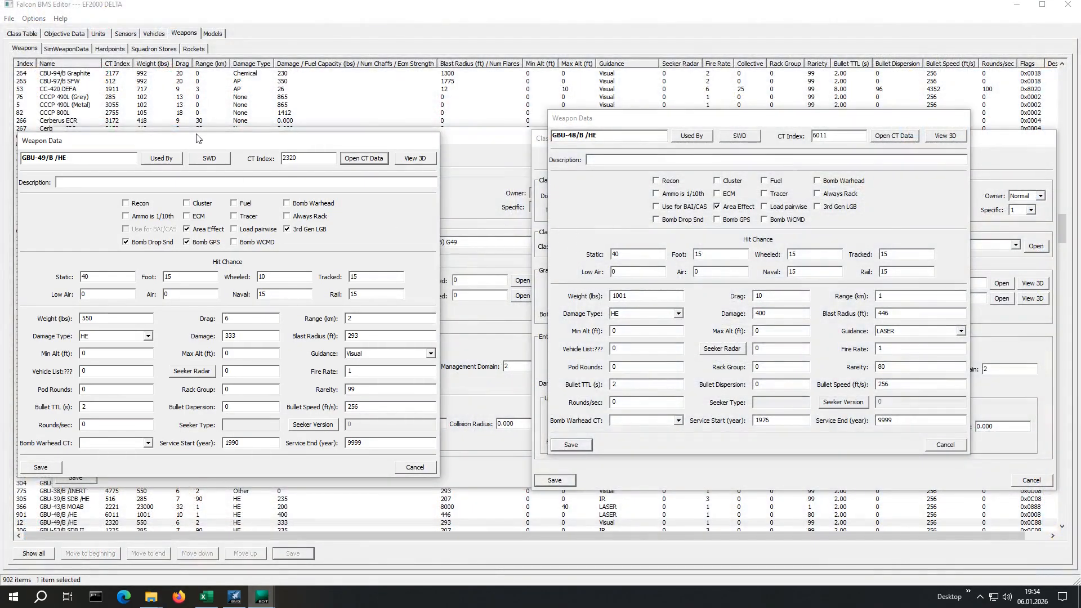
# Enable Bomb Drop Snd, Bomb GPS and 3rd Gen LGB for GBU-48/B /HE and set its Guidance to Visual.
pyautogui.moveTo(241, 147); pyautogui.dragTo(241, 118)
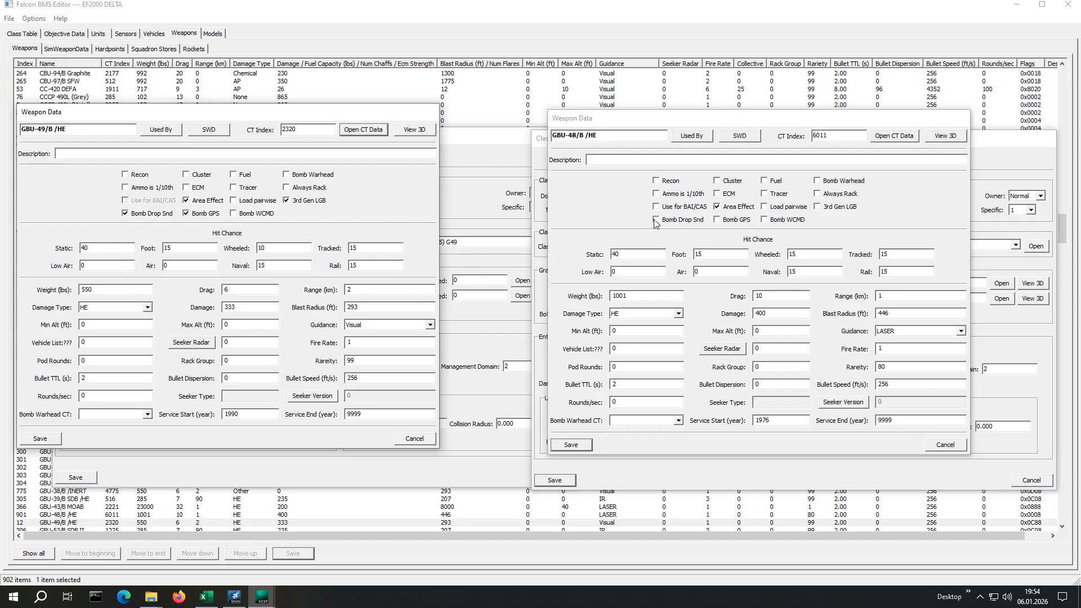
pyautogui.click(674, 220)
pyautogui.click(718, 220)
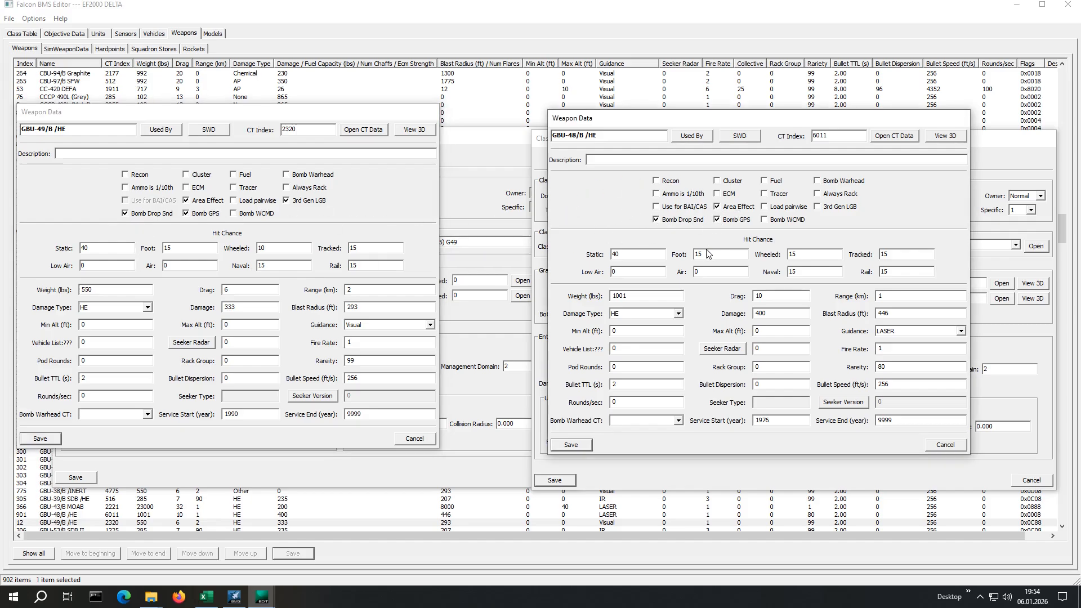
pyautogui.click(818, 208)
pyautogui.click(962, 332)
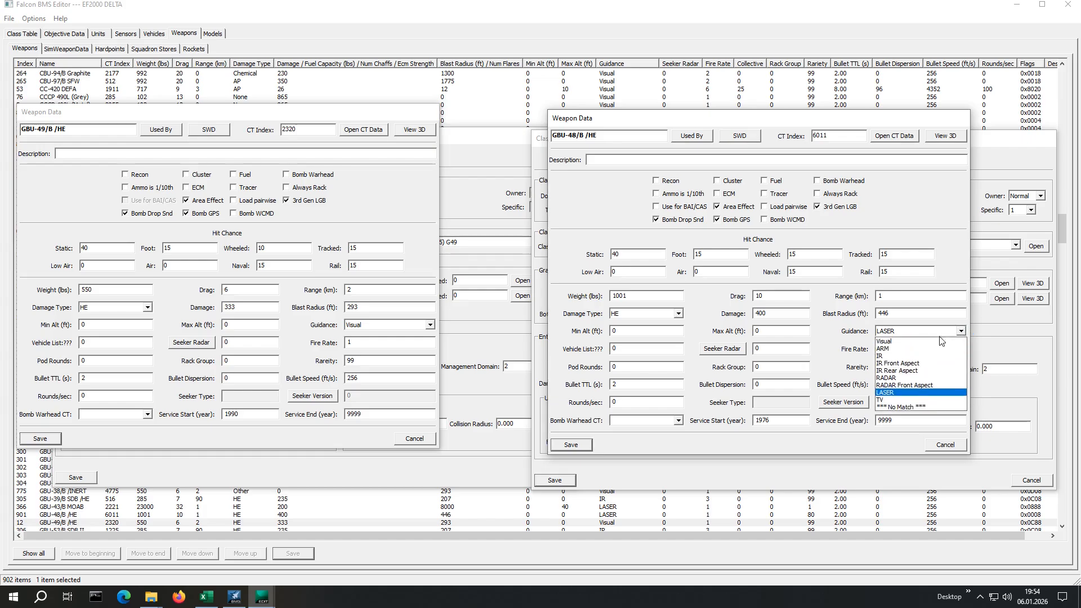
pyautogui.click(897, 341)
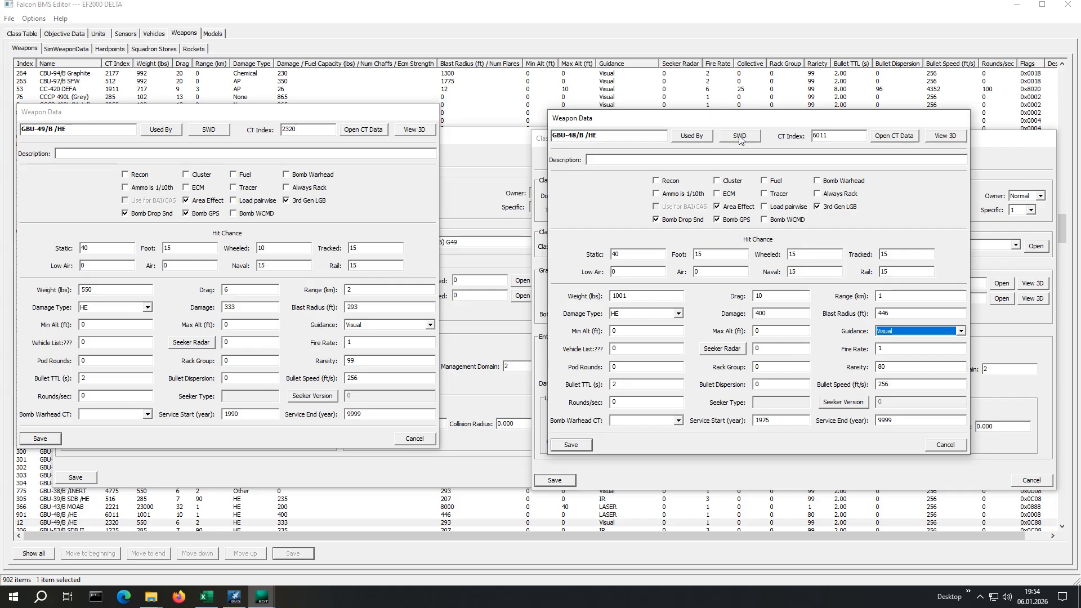
# Open the SimWeapon records of GBU-48/B /HE and GBU-49/B /HE and arrange them side by side for comparison.
pyautogui.click(729, 140)
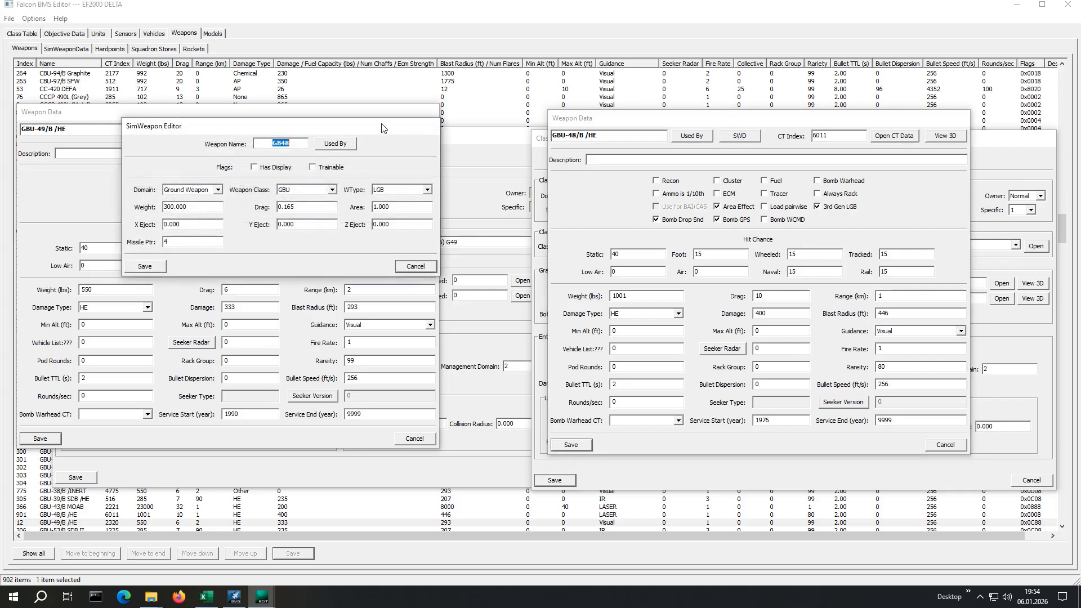
pyautogui.moveTo(387, 128); pyautogui.dragTo(835, 149)
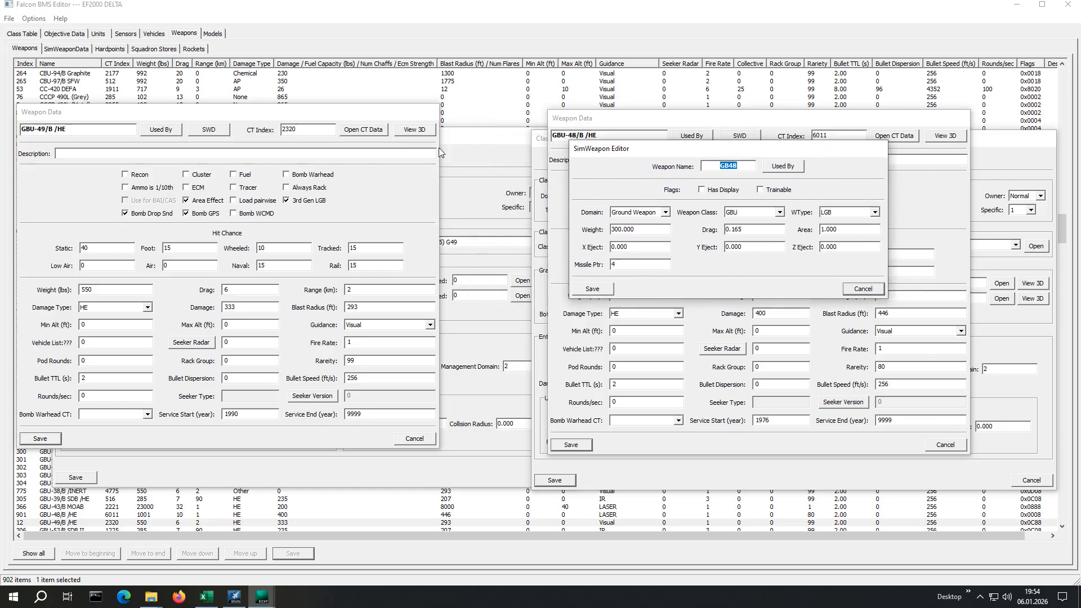
pyautogui.click(223, 134)
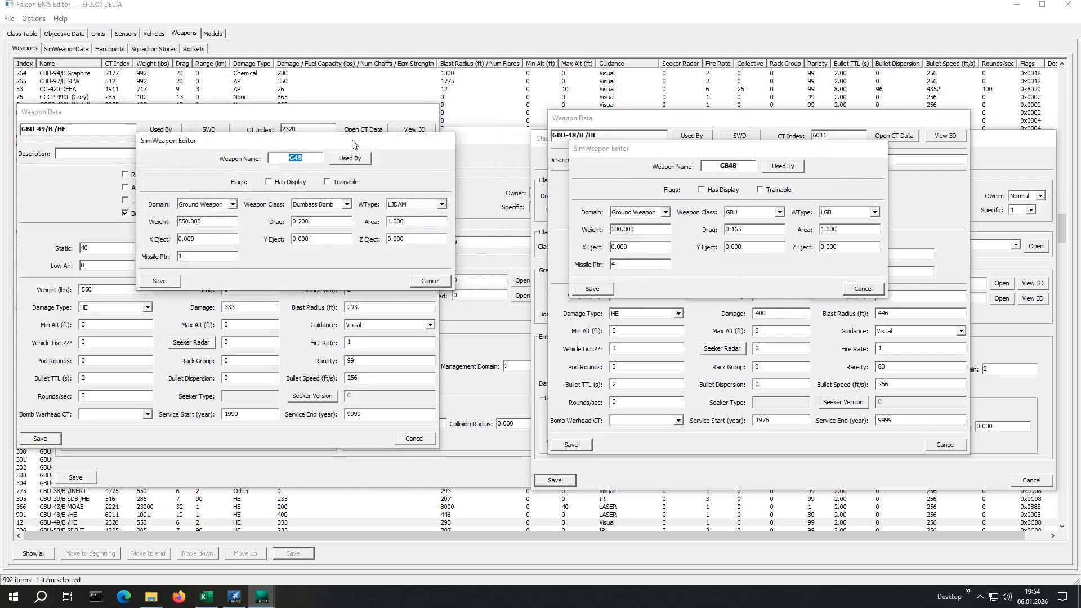
pyautogui.moveTo(352, 140); pyautogui.dragTo(282, 169)
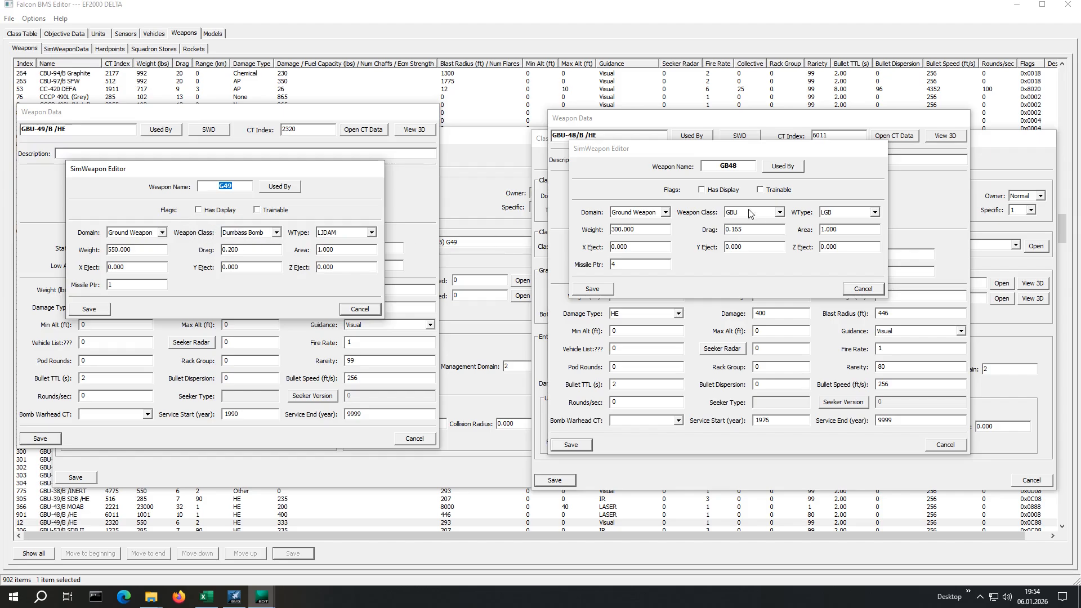
# Set the GB48 SimWeapon record's Weapon Class to Dumbass Bomb and WType to LJDAM, and save it.
pyautogui.click(780, 212)
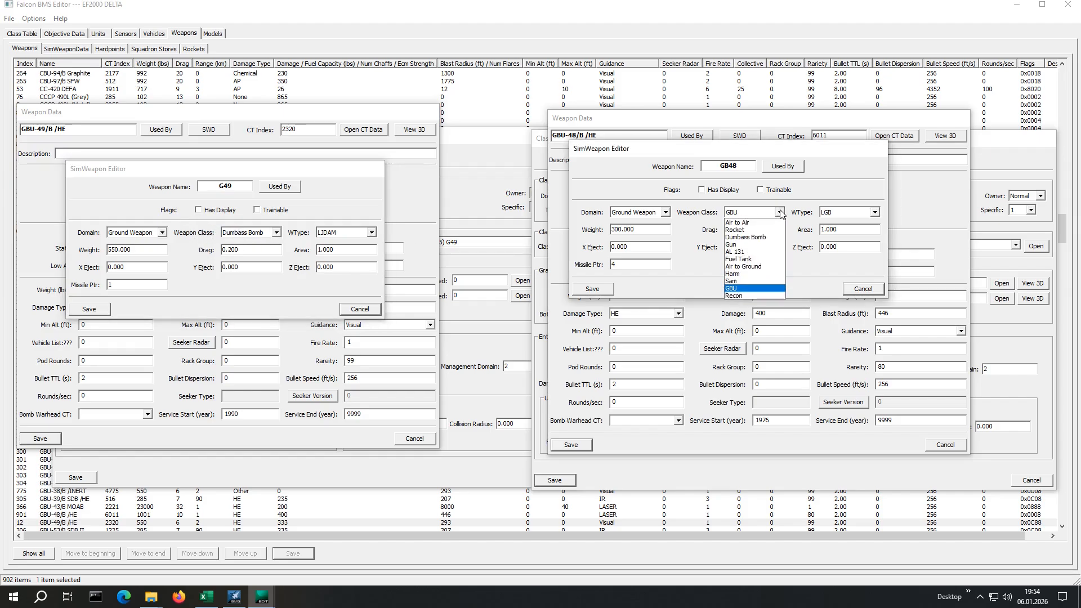
pyautogui.click(755, 237)
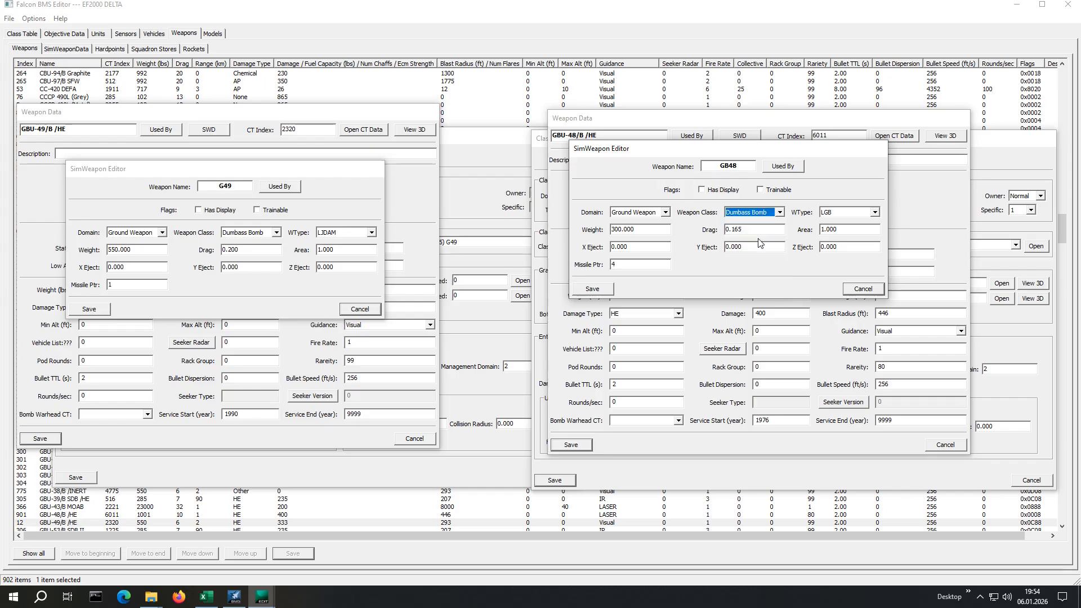
pyautogui.click(875, 213)
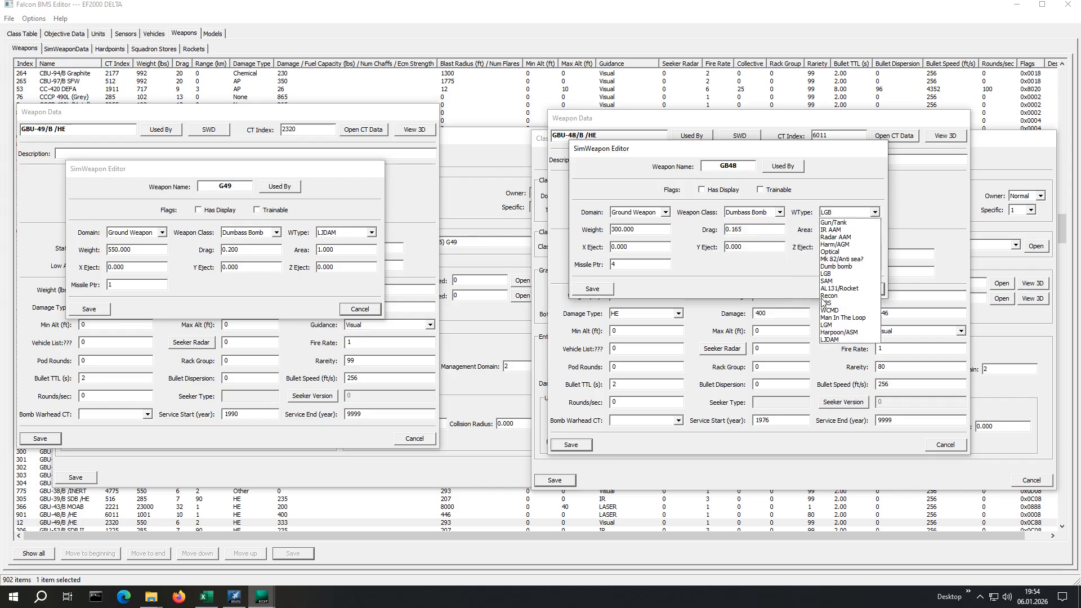
pyautogui.click(830, 343)
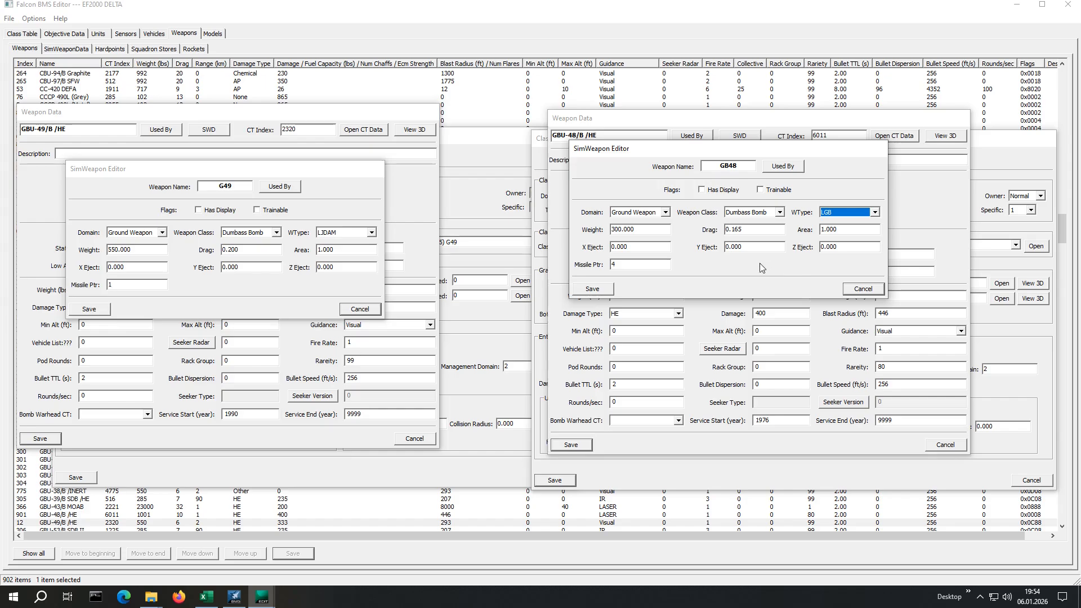
pyautogui.click(875, 212)
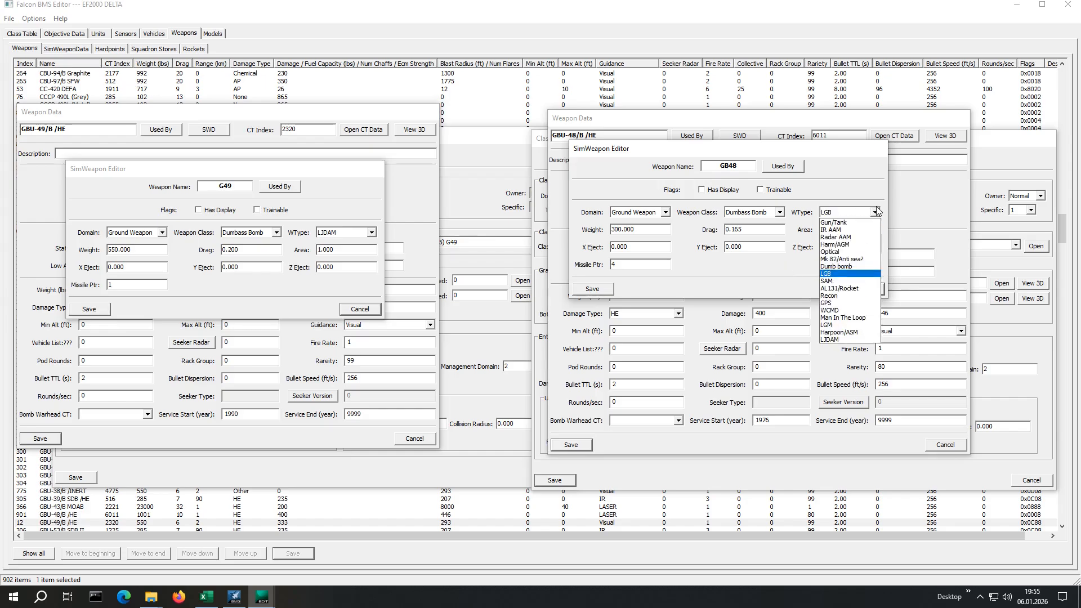
pyautogui.click(833, 340)
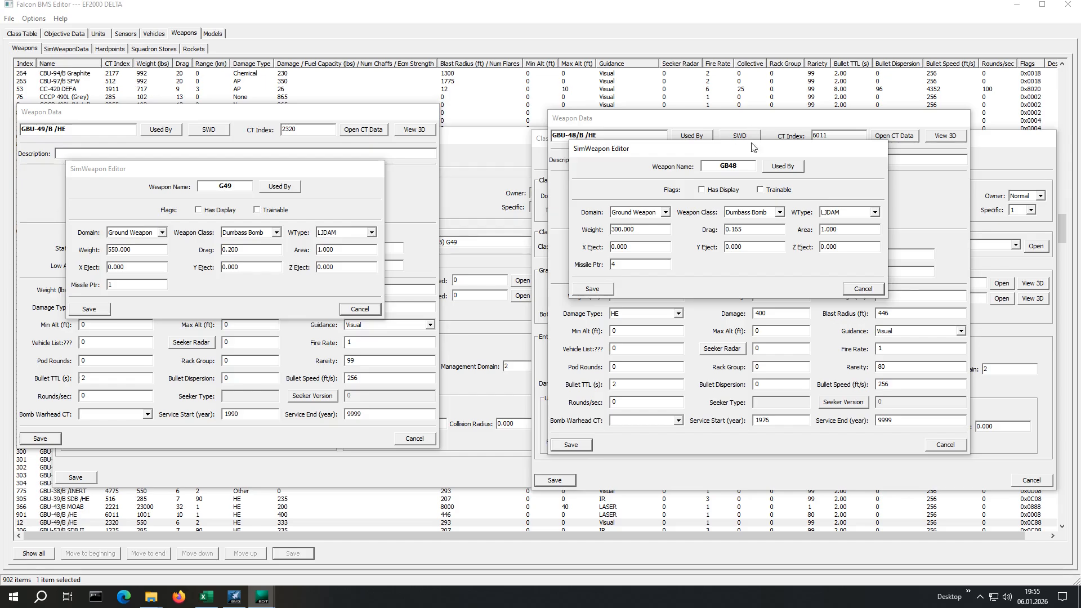
pyautogui.click(593, 289)
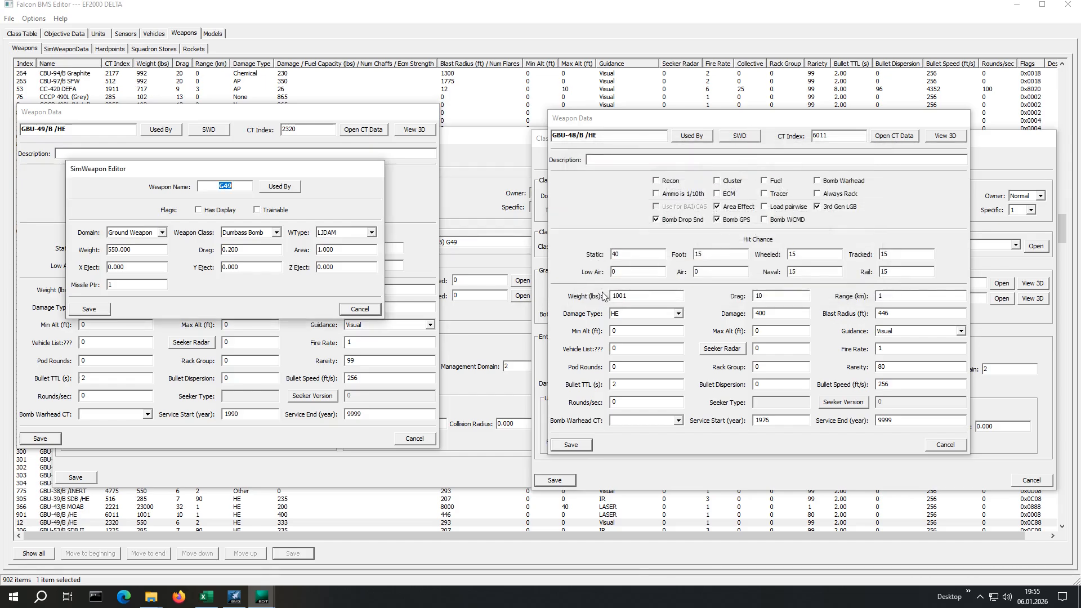
# Save the GBU-48/B /HE Weapon Data and the CT 6011 record, and close the remaining GBU-49/B class table record.
pyautogui.click(575, 446)
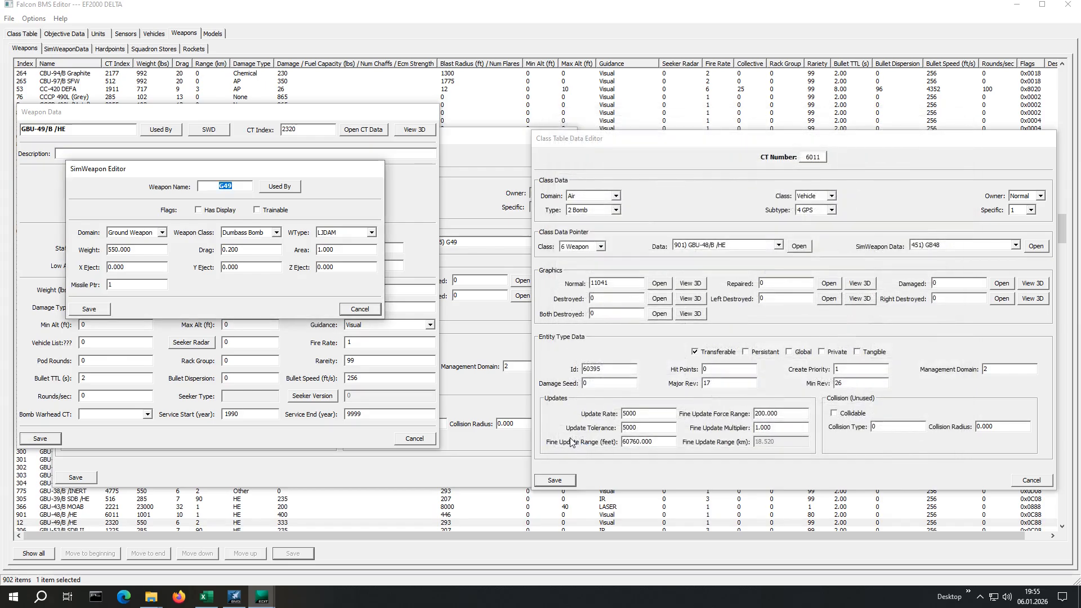
pyautogui.click(560, 478)
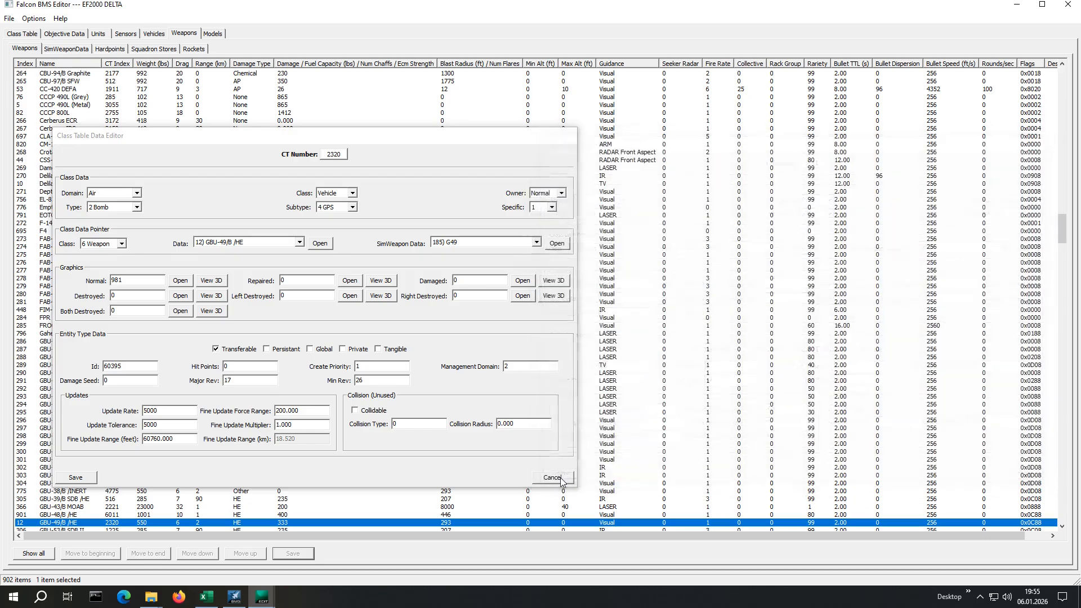
pyautogui.click(86, 482)
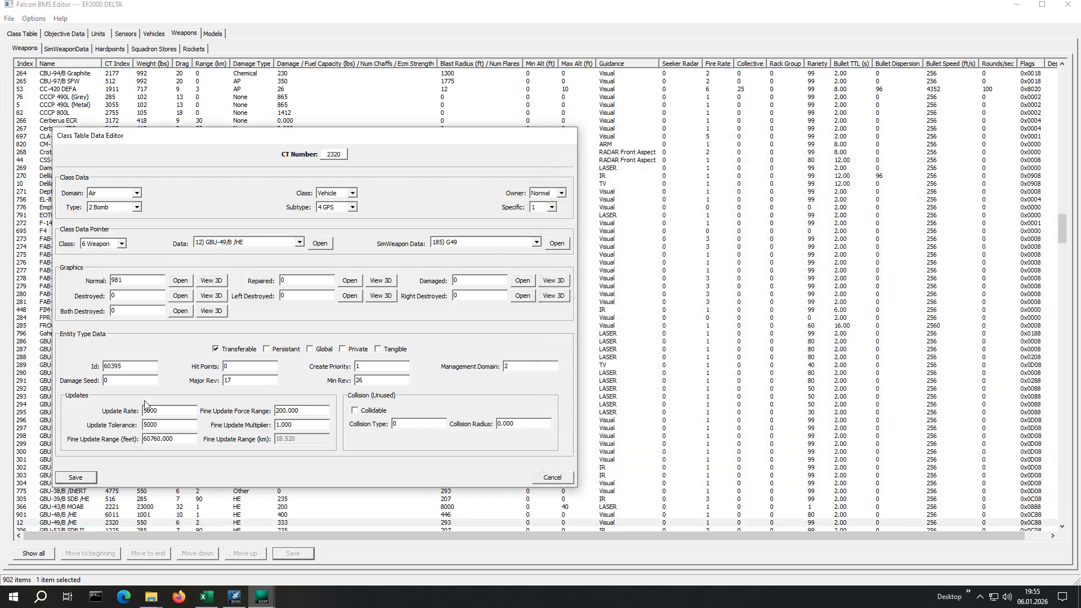
pyautogui.click(568, 480)
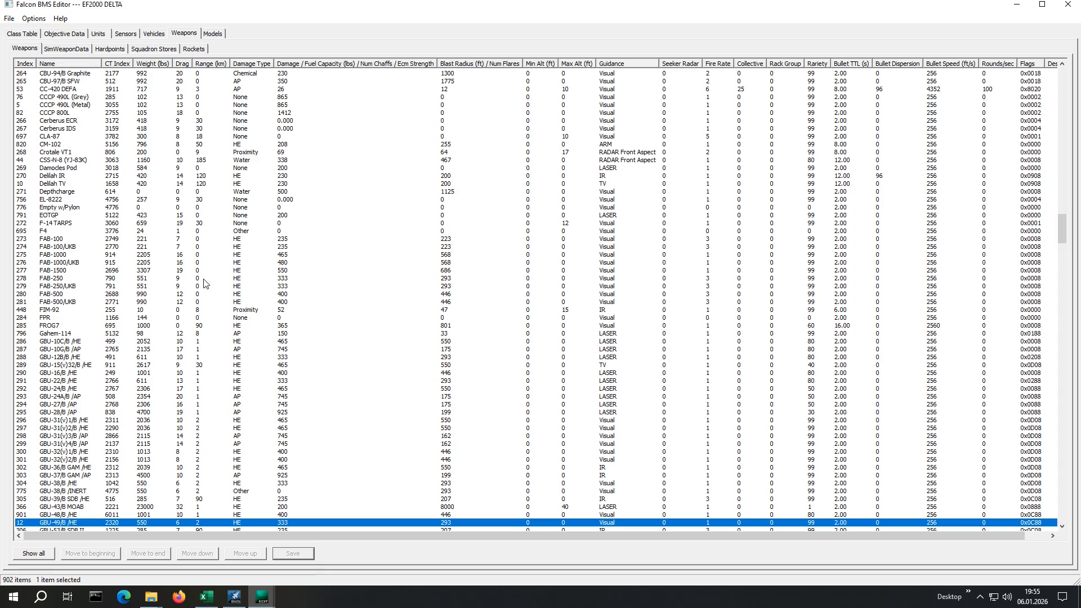
# Open the Squadron Stores entry with index 23 for the Eurofighter and review the weapons it carries.
pyautogui.scroll(5, 123, 249)
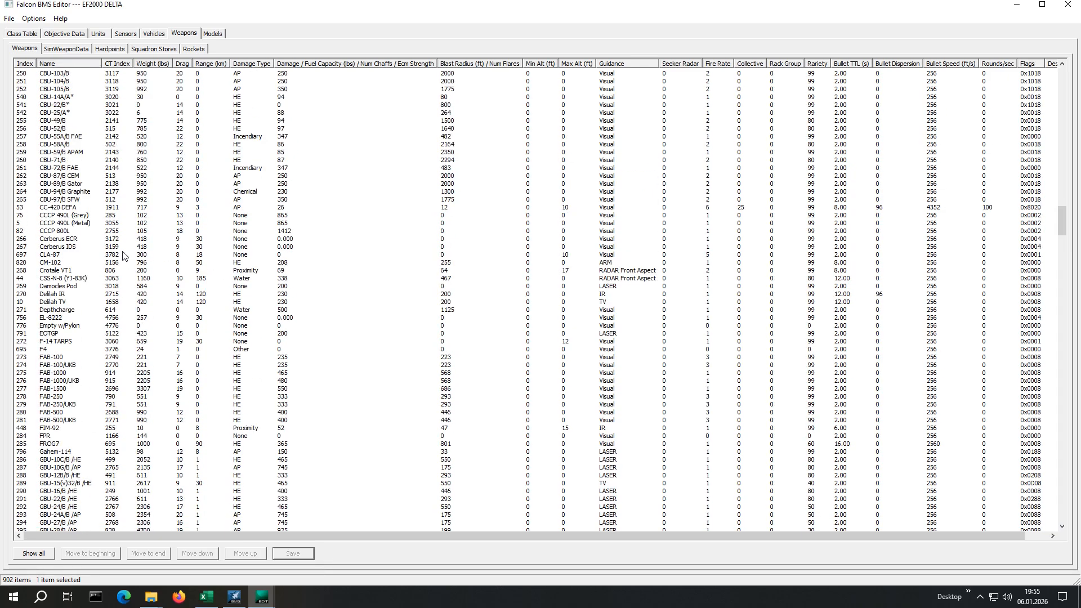
pyautogui.click(163, 49)
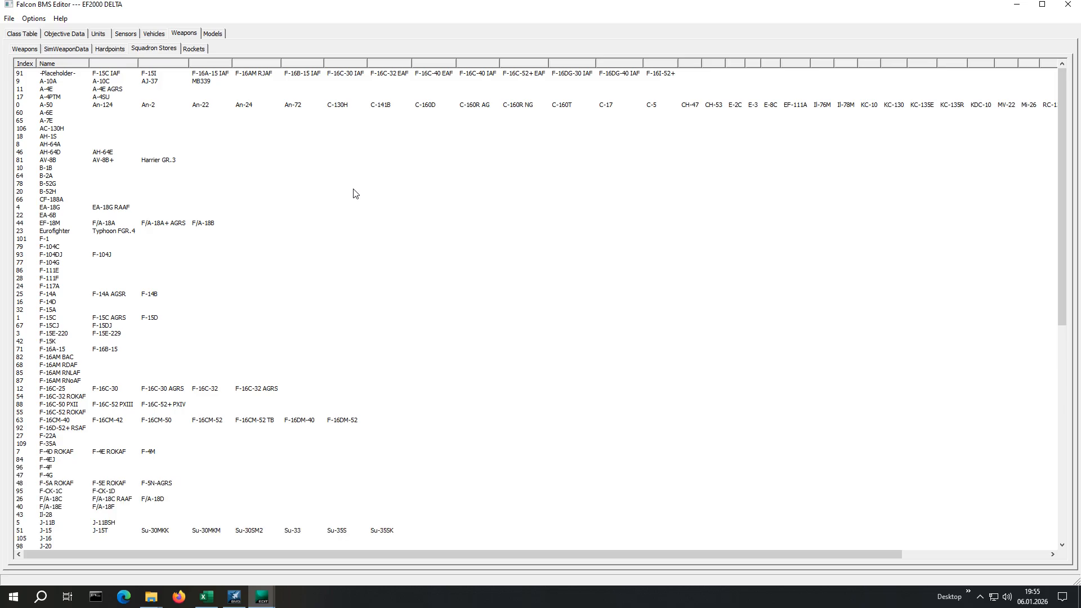
pyautogui.click(25, 64)
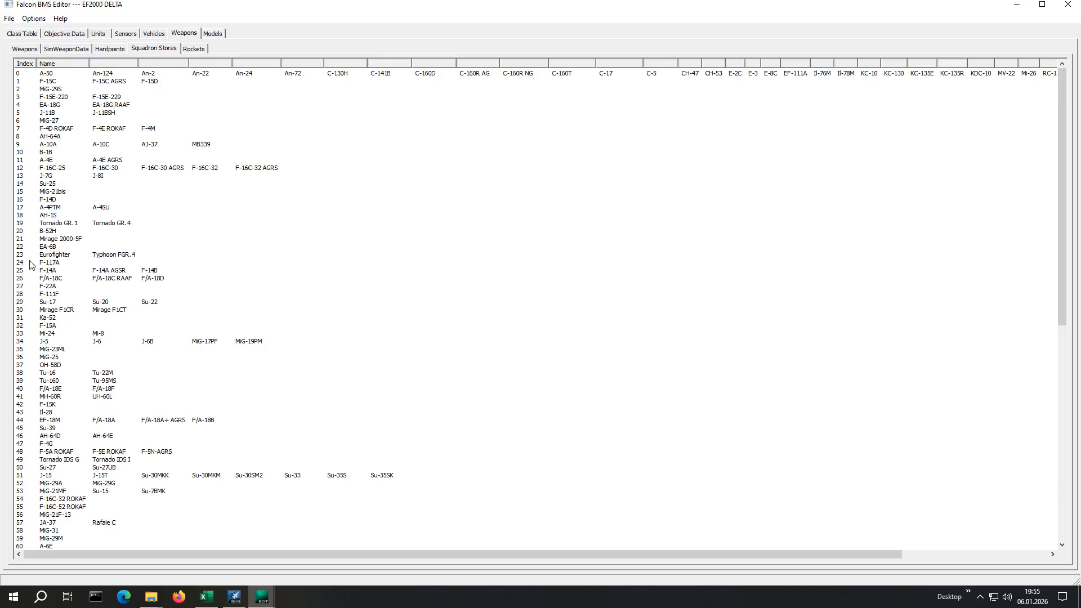
pyautogui.click(49, 257)
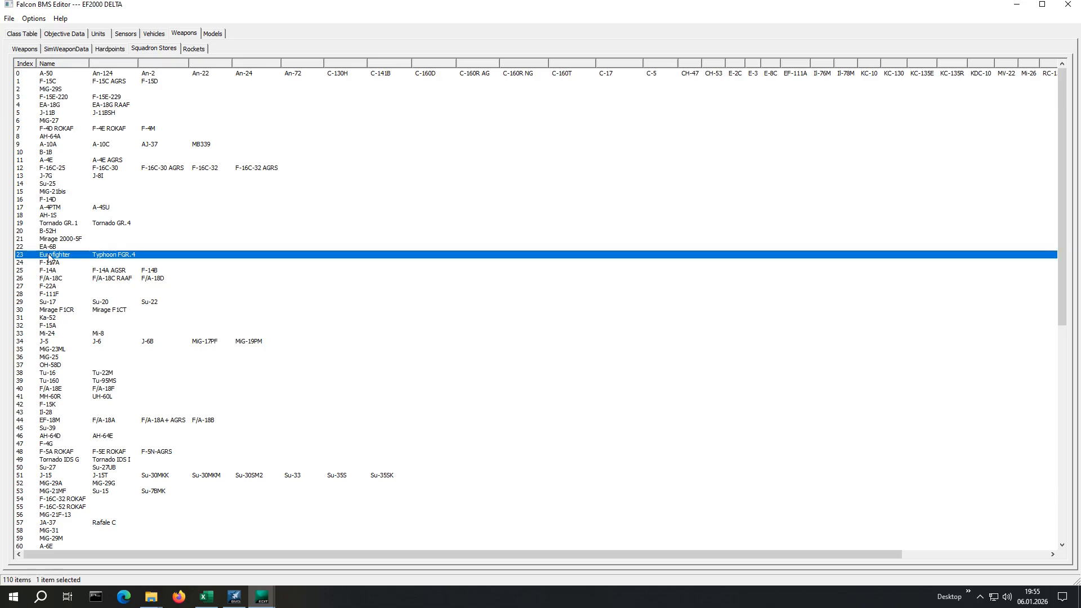
pyautogui.doubleClick(49, 257)
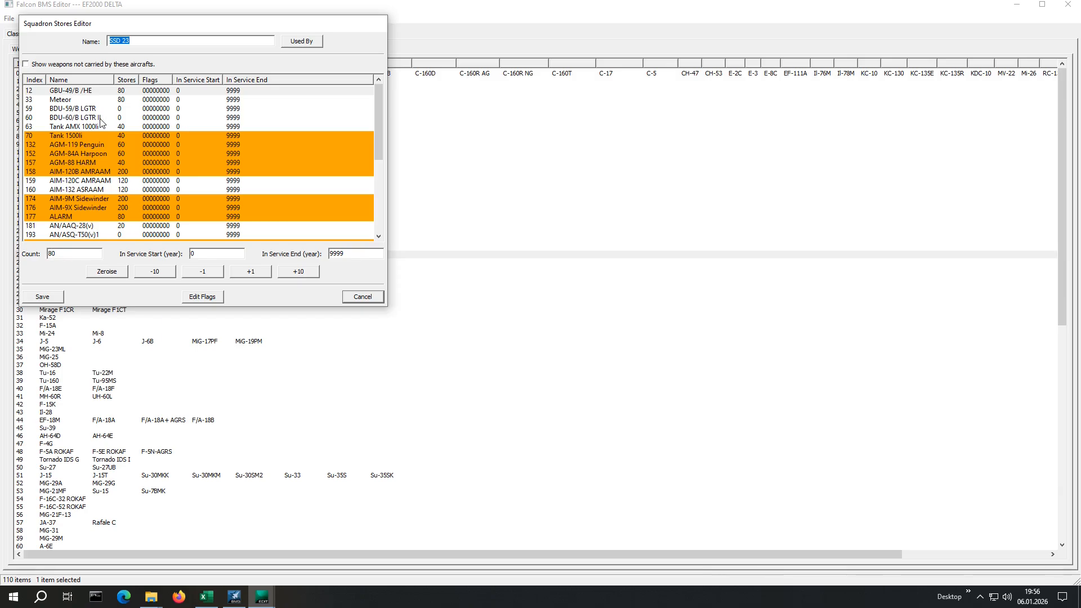
pyautogui.scroll(-5, 99, 120)
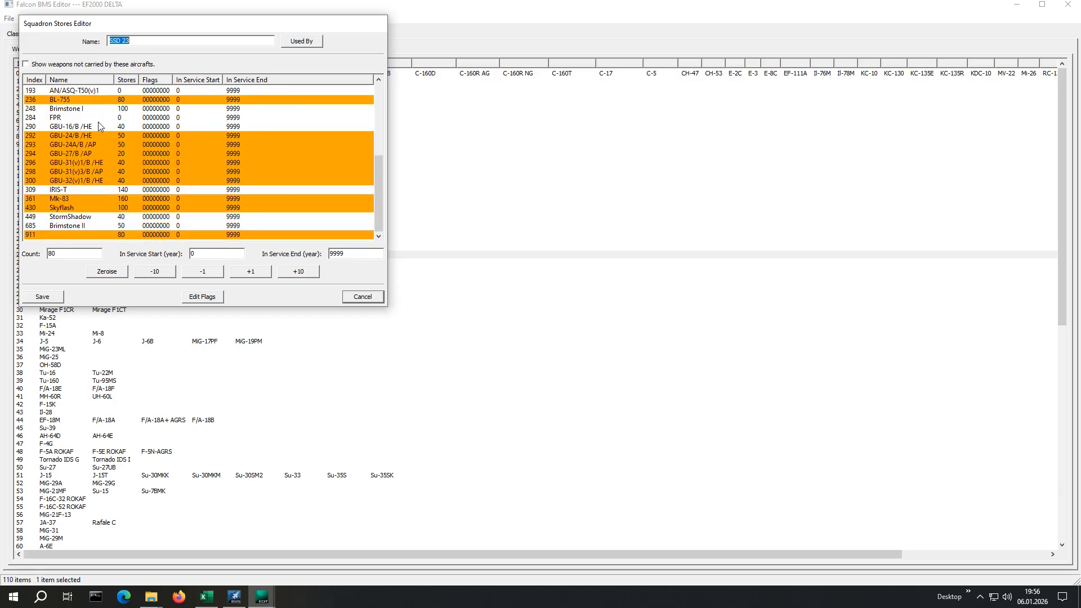
pyautogui.scroll(5, 99, 123)
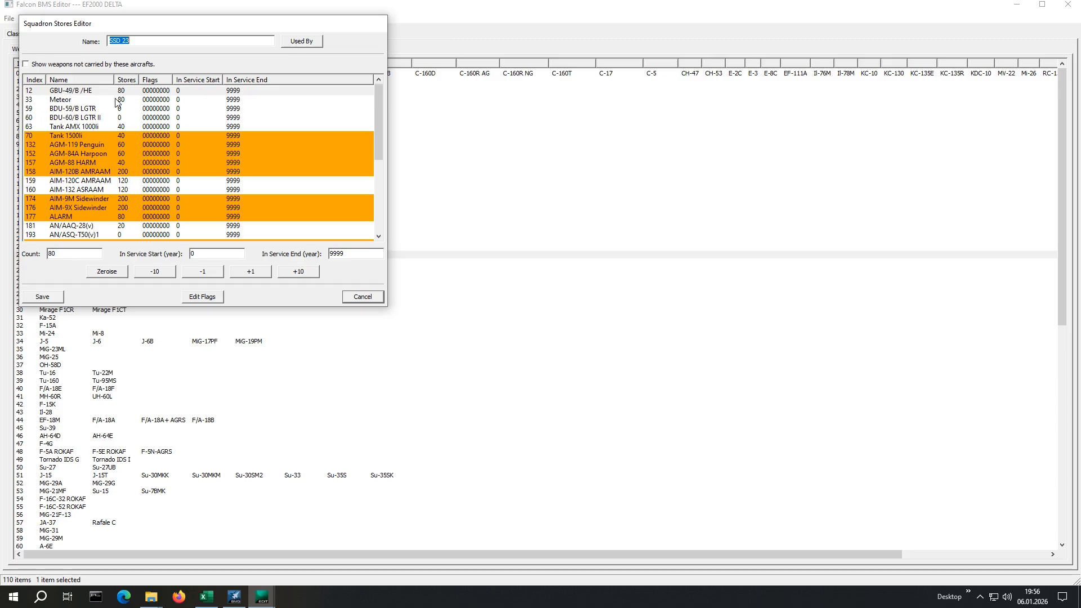
# Include uncarried weapons in the SSD 23 list sorted by name, set the GBU-48/B /HE store count and in-service start year, and save.
pyautogui.click(25, 65)
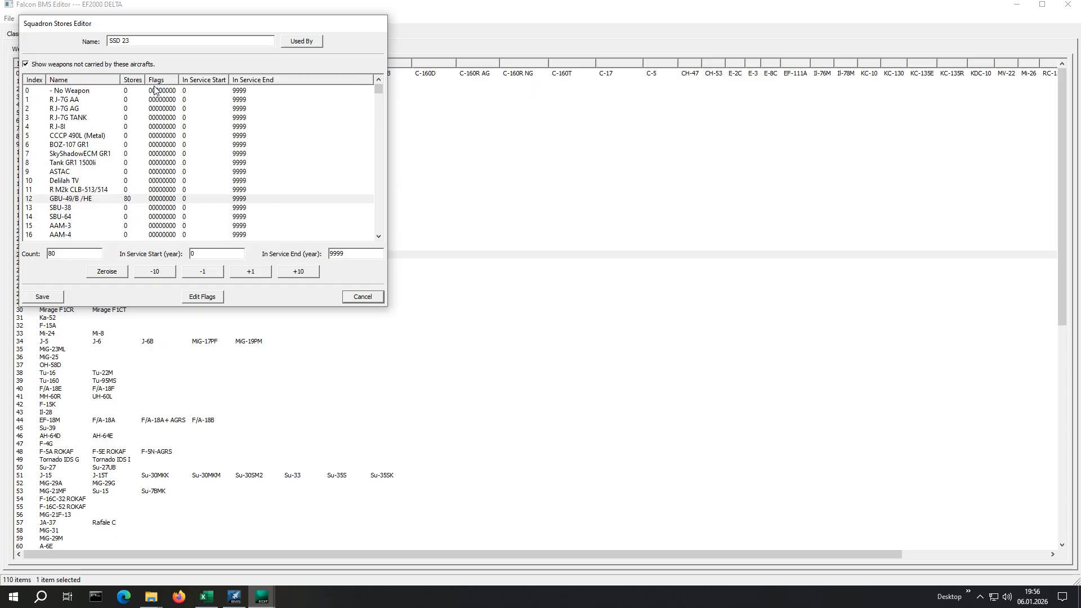
pyautogui.click(84, 82)
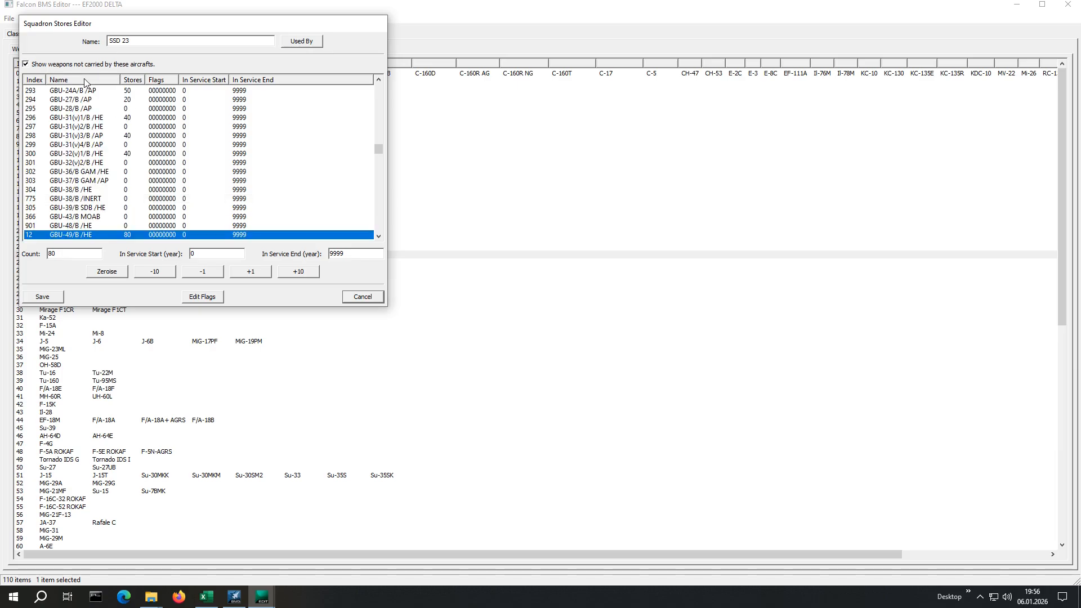
pyautogui.click(57, 226)
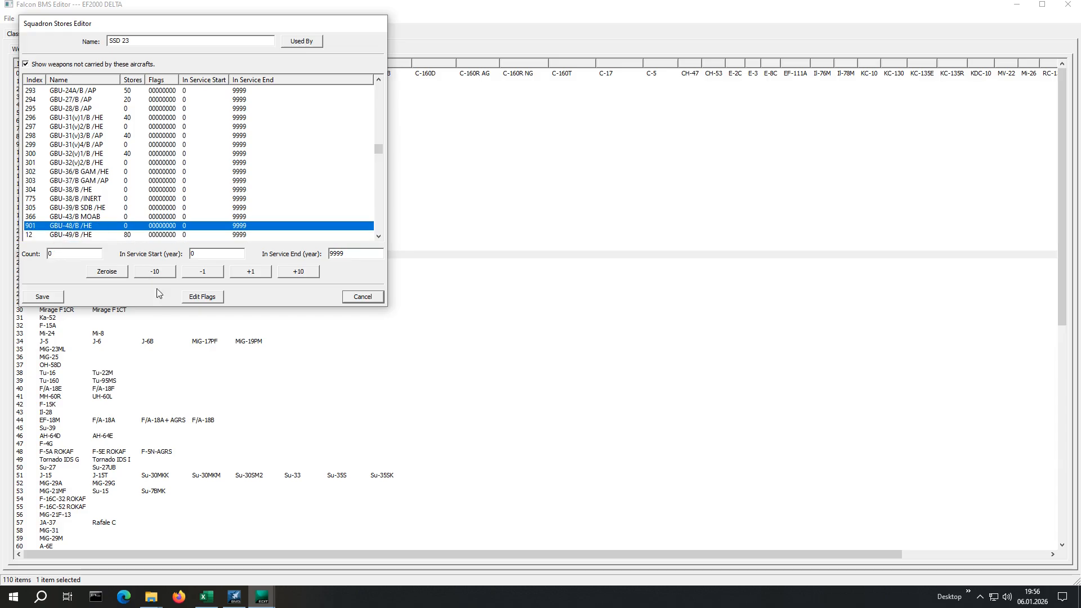
pyautogui.click(298, 272)
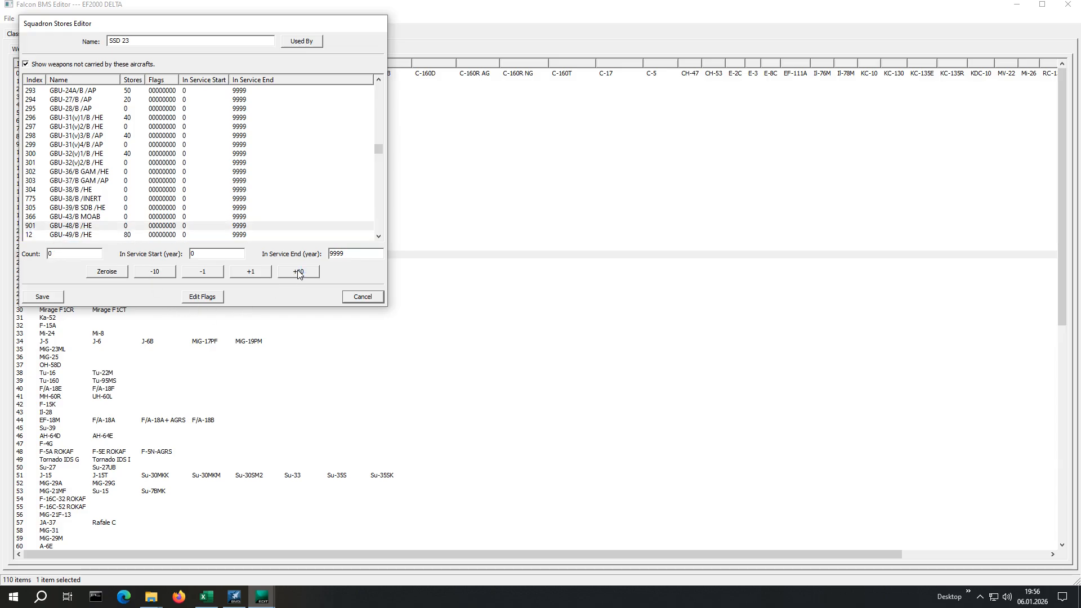
pyautogui.click(298, 272)
pyautogui.doubleClick(56, 253)
pyautogui.click(224, 254)
pyautogui.click(41, 297)
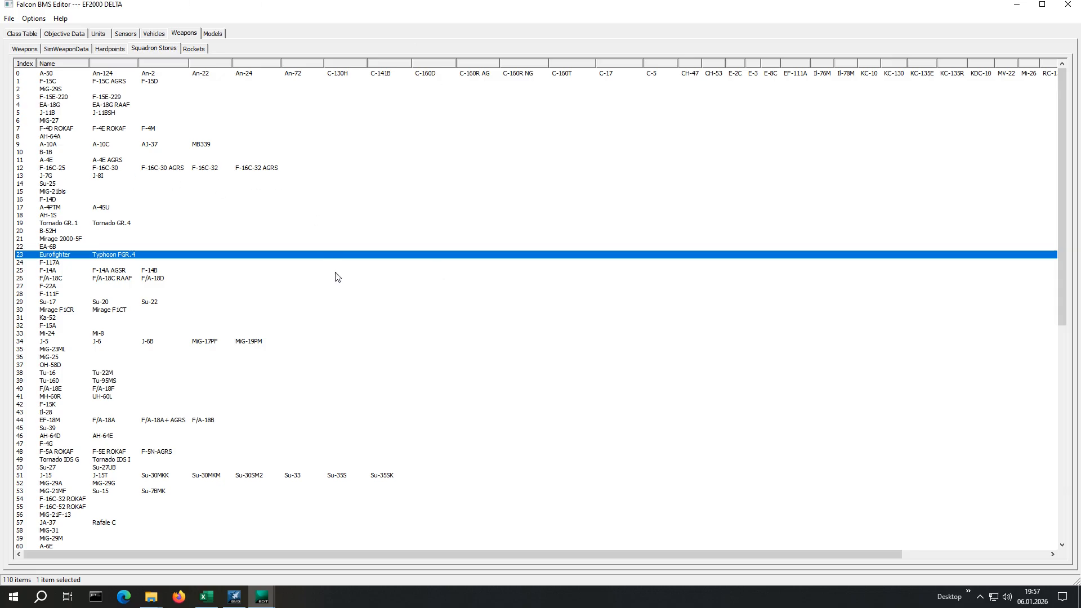
# Find the Eurofighter in the aircraft vehicles list and open its Vehicle Data Details.
pyautogui.click(52, 264)
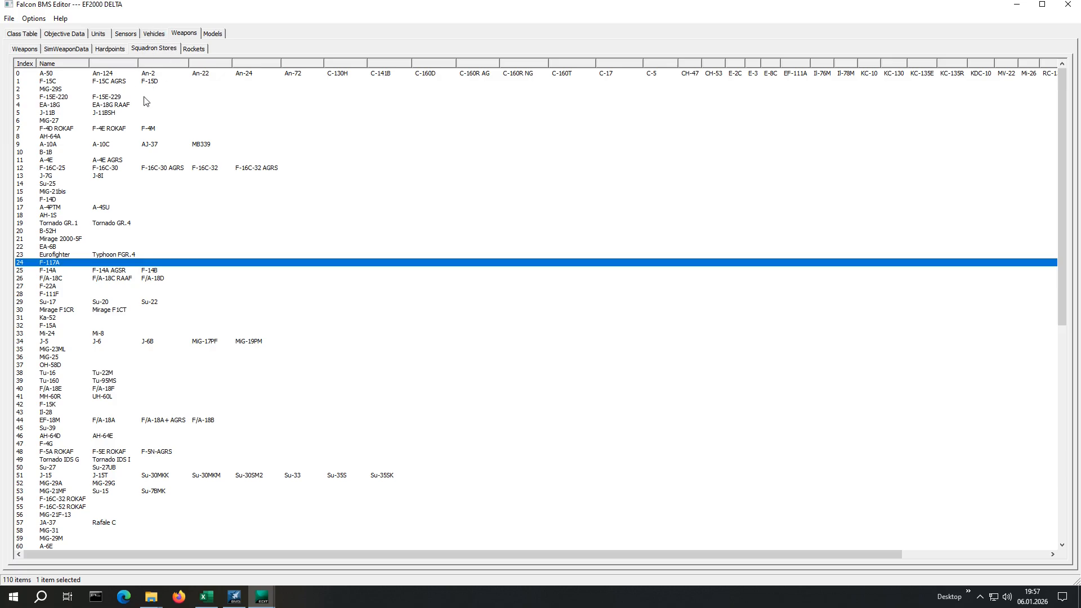
pyautogui.click(154, 35)
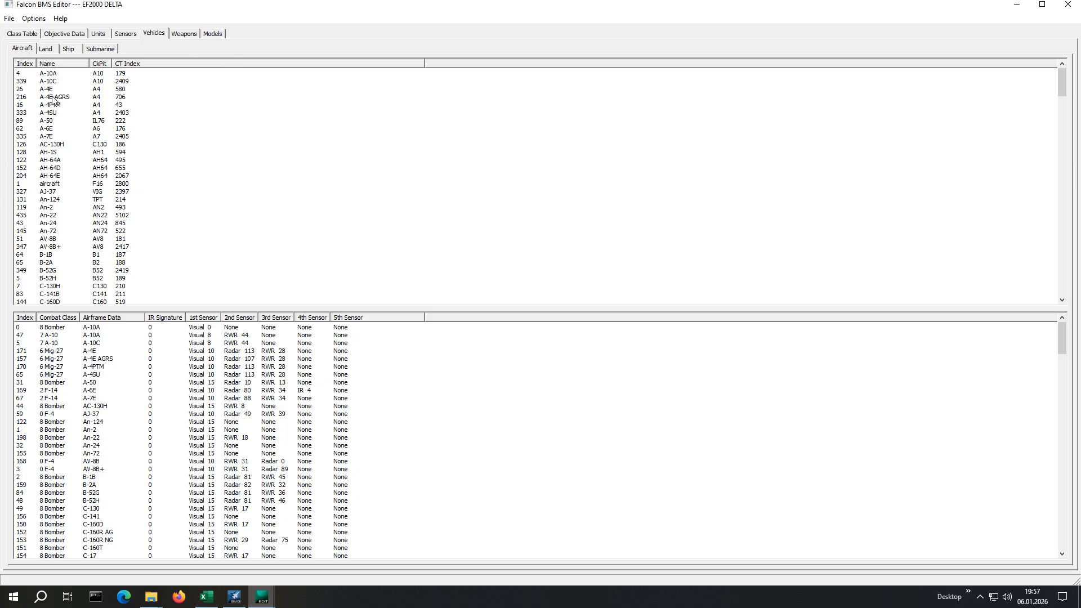
pyautogui.scroll(-4, 67, 134)
pyautogui.scroll(-5, 68, 134)
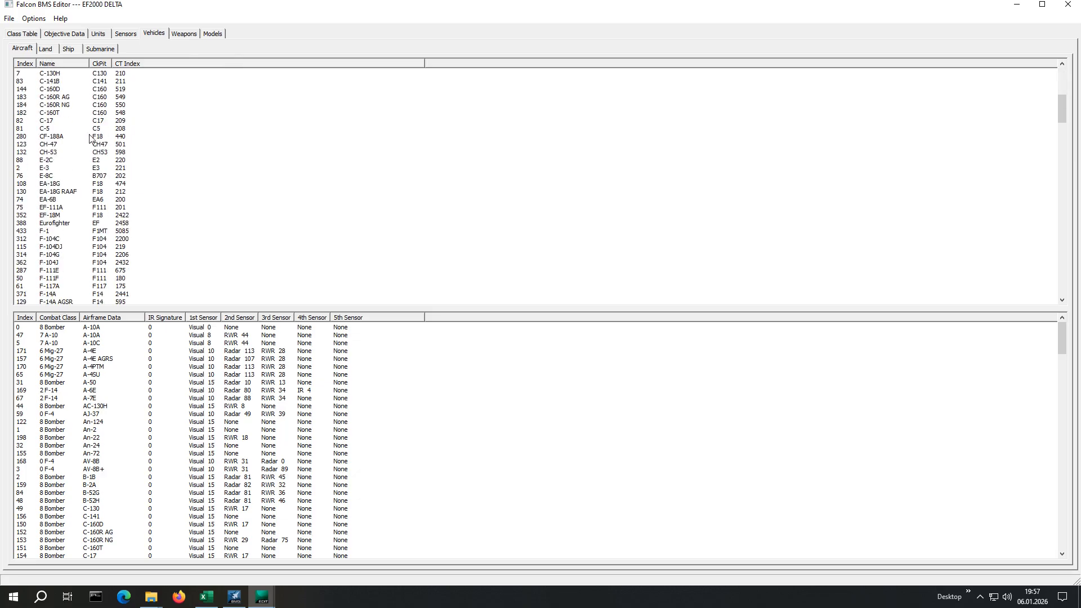
pyautogui.doubleClick(50, 223)
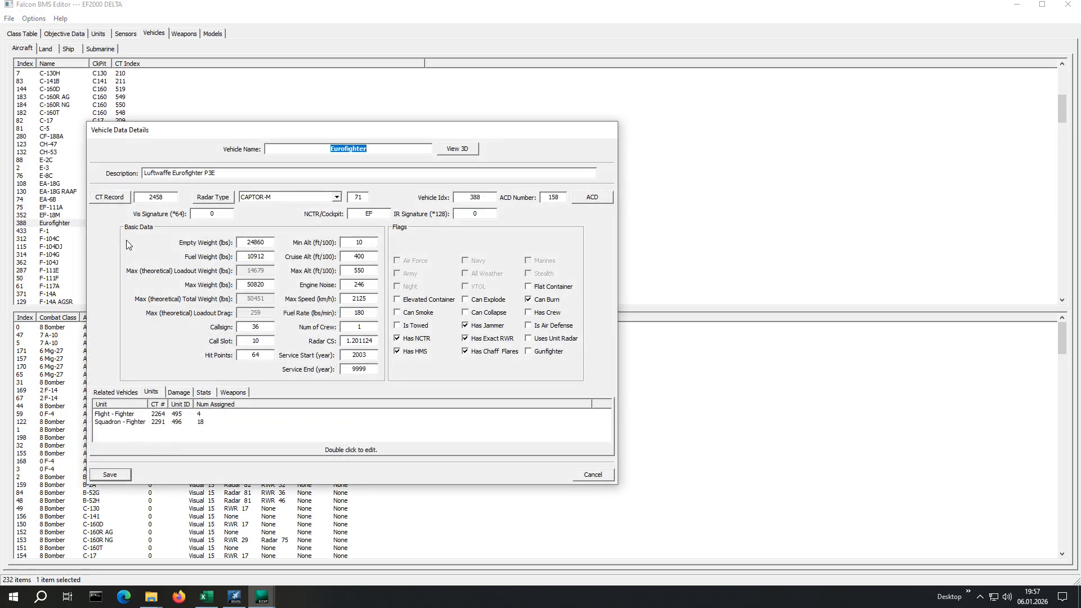
# Show the Eurofighter's weapon slots in an enlarged Vehicle Data Details window and open the Slot 2 hardpoint EF GE 2/12 for editing.
pyautogui.moveTo(196, 130); pyautogui.dragTo(173, 81)
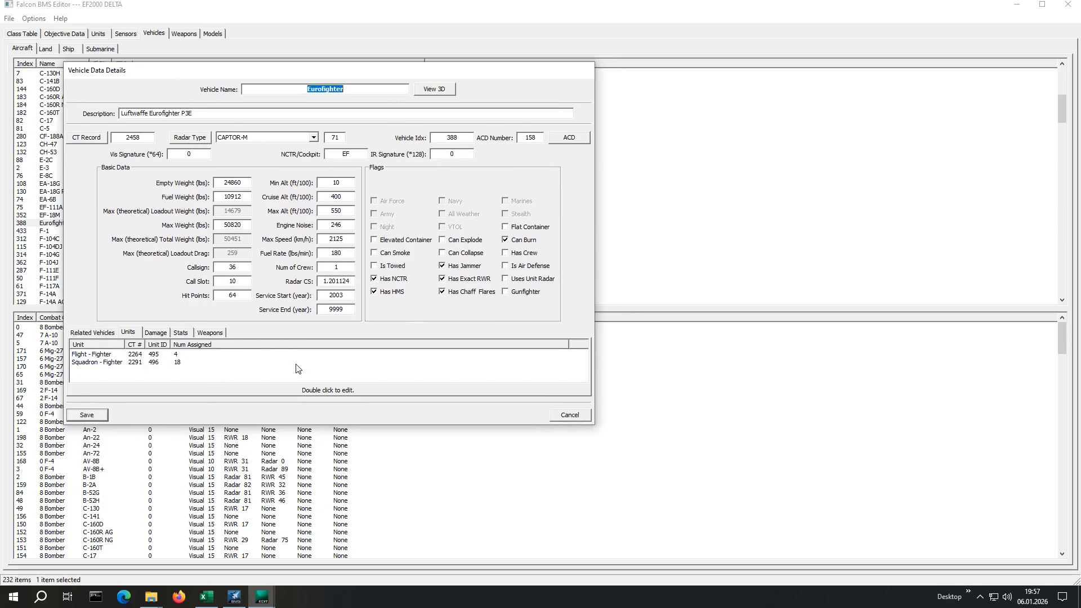
pyautogui.click(208, 334)
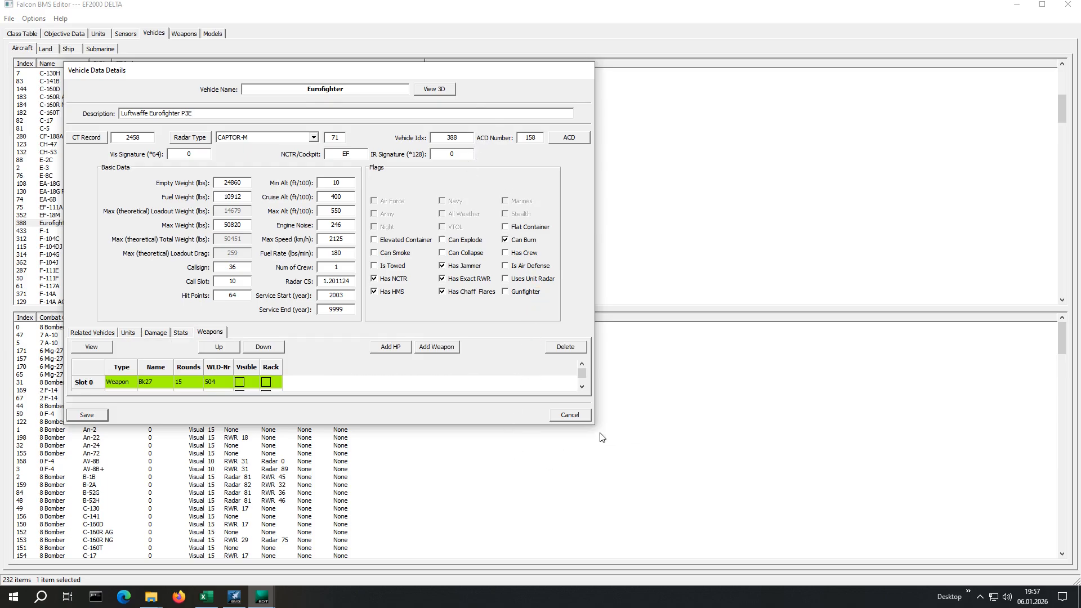
pyautogui.moveTo(597, 427); pyautogui.dragTo(970, 587)
pyautogui.moveTo(722, 70); pyautogui.dragTo(701, 13)
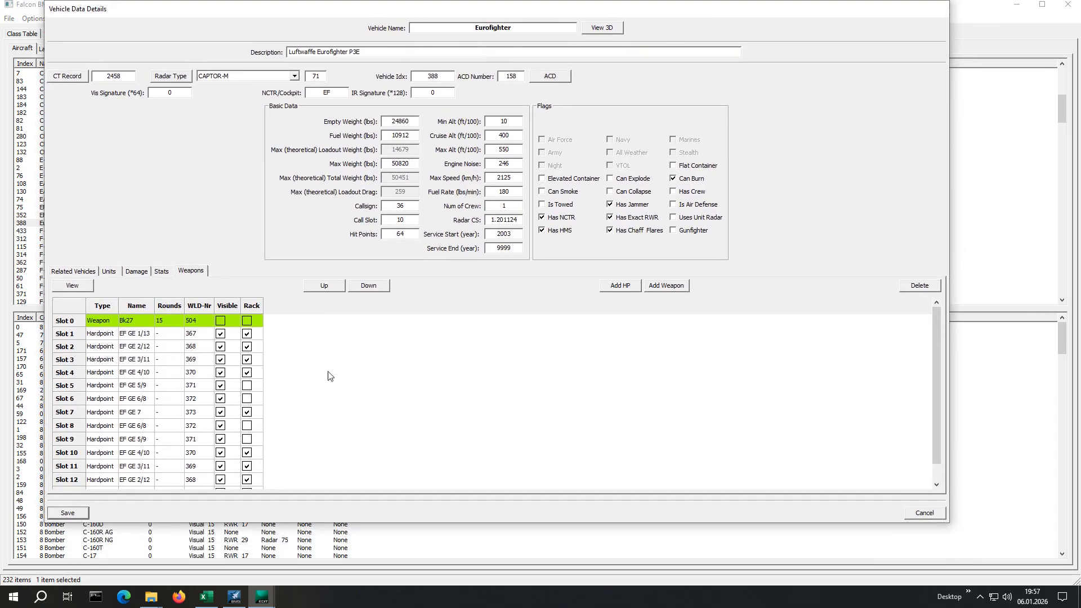
pyautogui.click(74, 352)
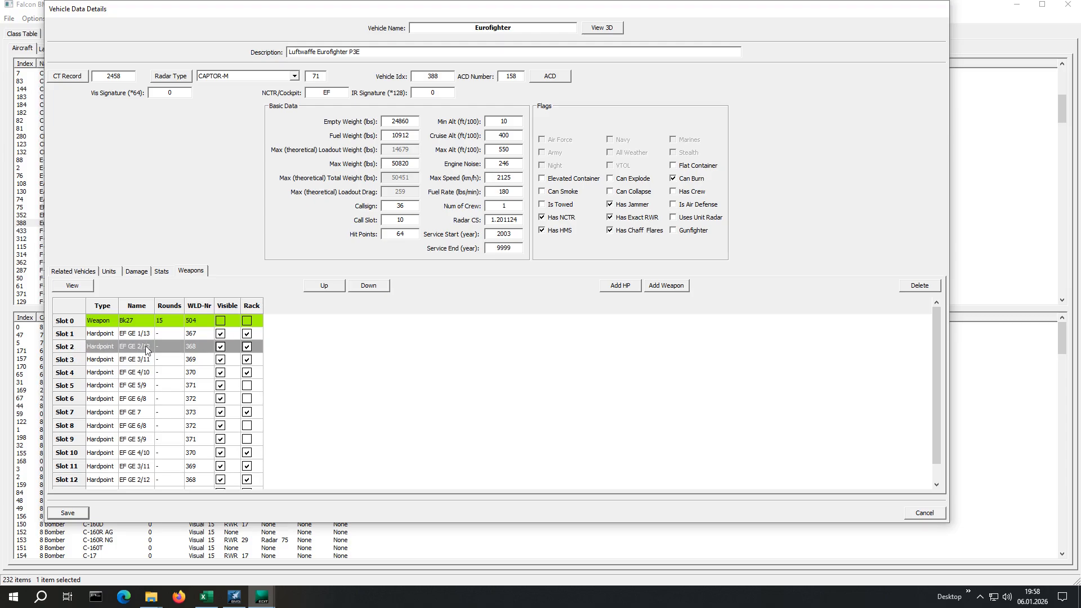
pyautogui.click(82, 286)
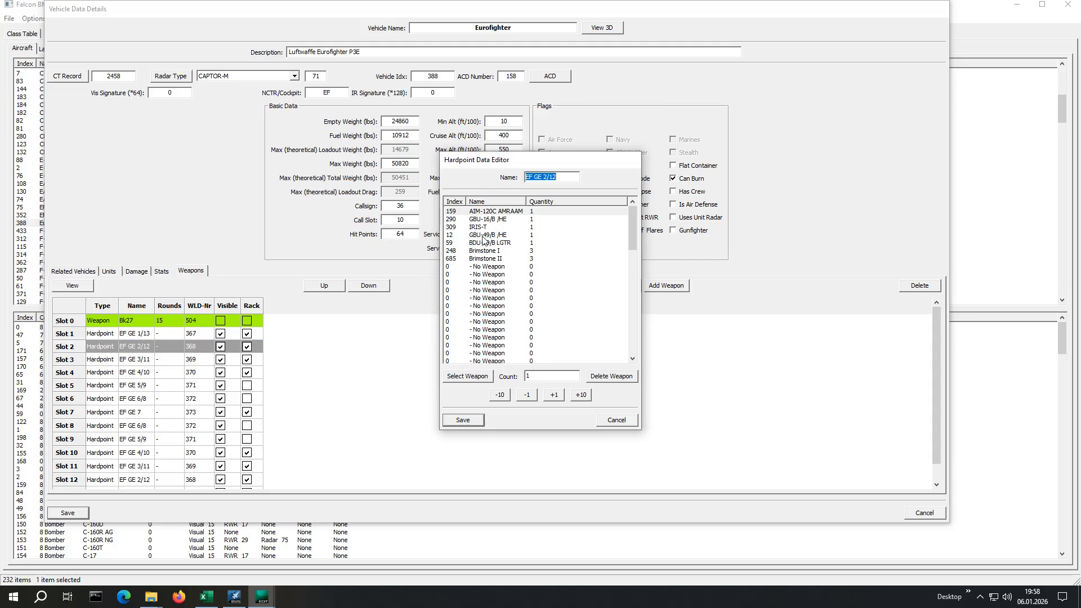
# Replace GBU-49/B /HE with GBU-48/B /HE at a count of 1 on hardpoint EF GE 2/12, and save the hardpoint.
pyautogui.doubleClick(482, 239)
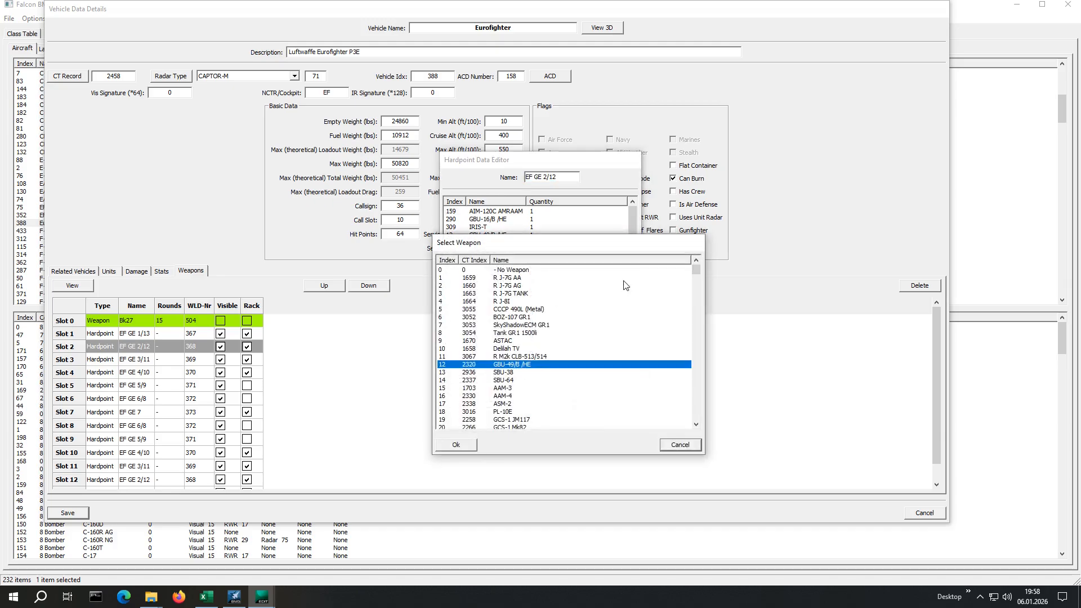
pyautogui.click(507, 261)
pyautogui.doubleClick(505, 412)
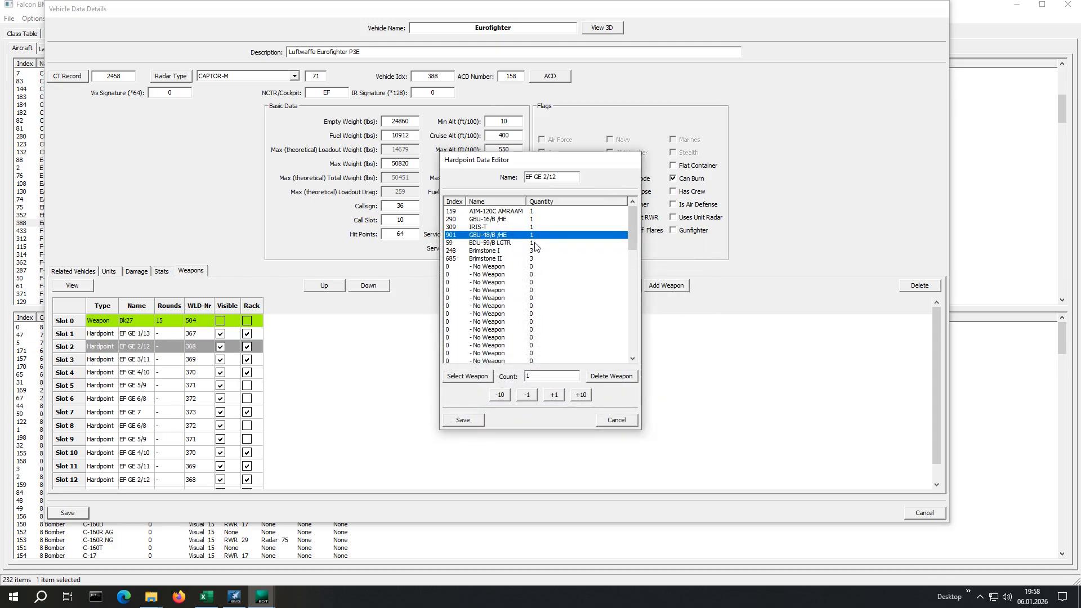
pyautogui.moveTo(533, 376); pyautogui.dragTo(520, 378)
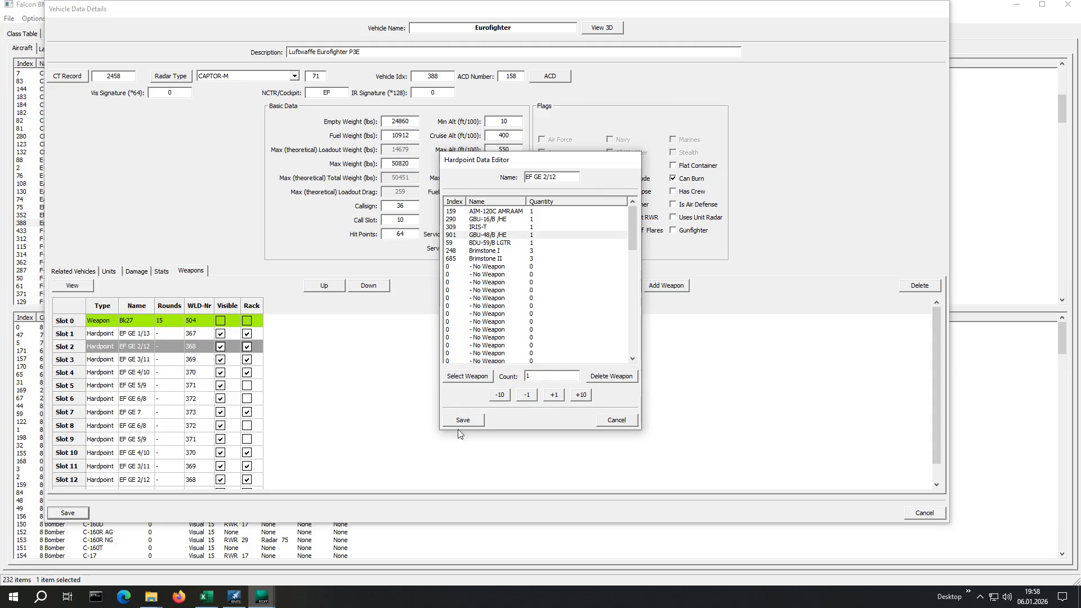
pyautogui.click(475, 420)
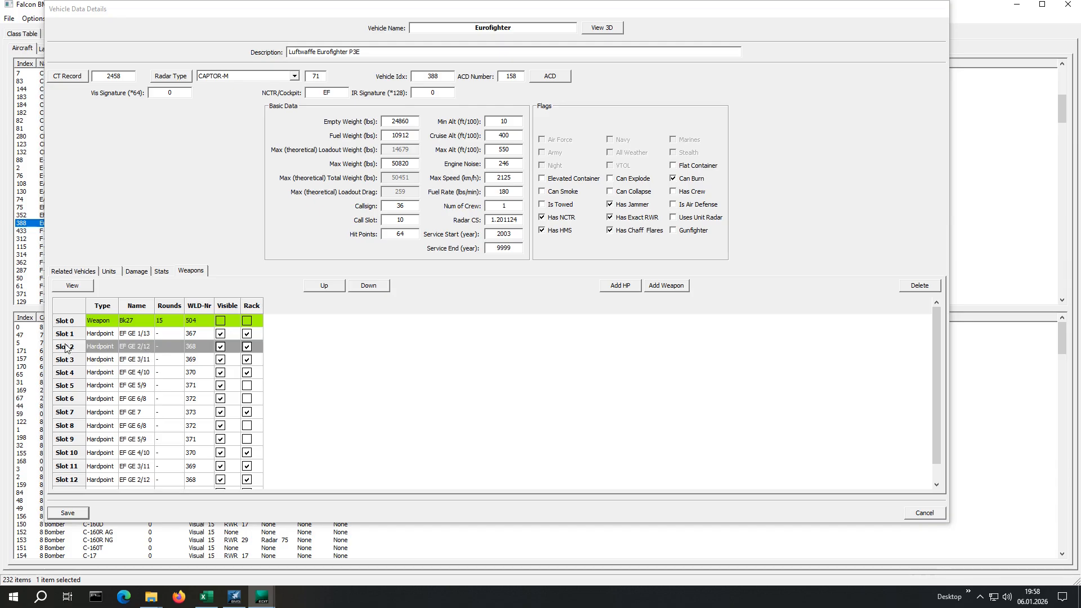
# Check the hardpoint assigned to Slot 12 and save the Eurofighter's vehicle data.
pyautogui.scroll(-1, 179, 366)
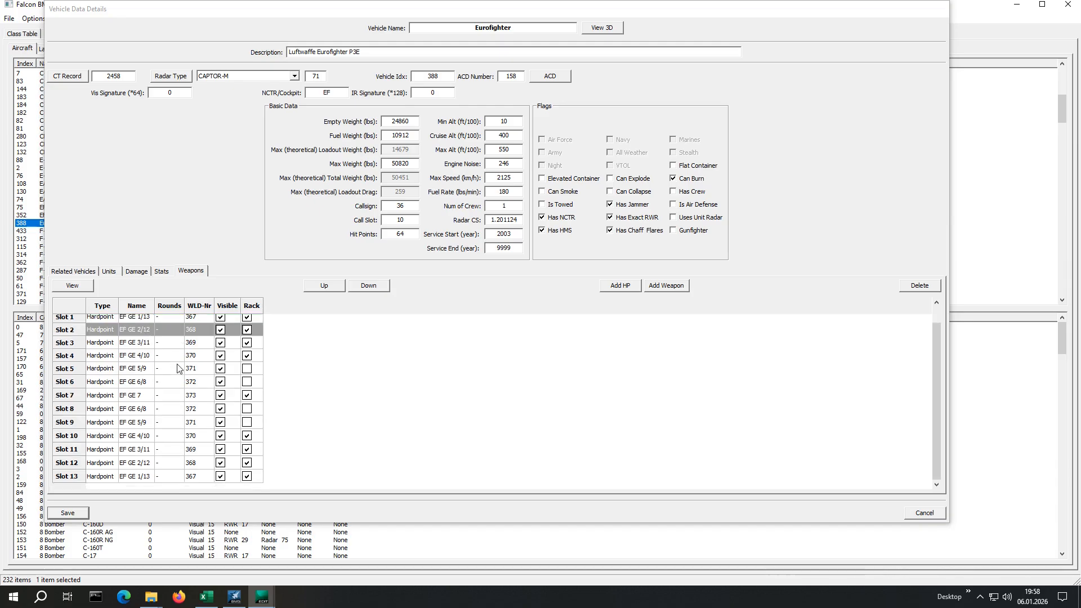
pyautogui.click(60, 465)
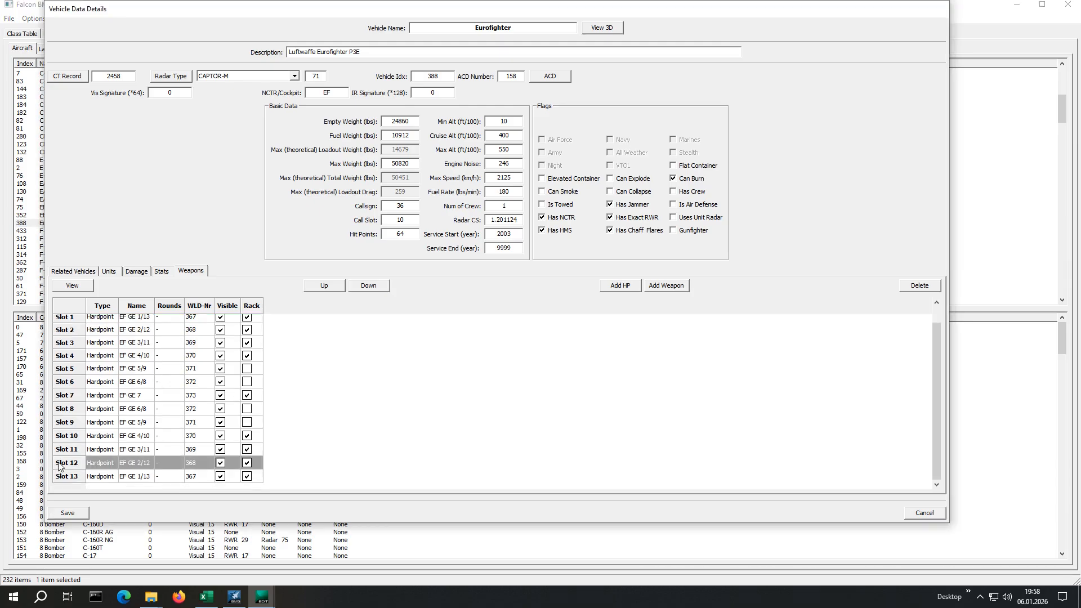
pyautogui.click(145, 465)
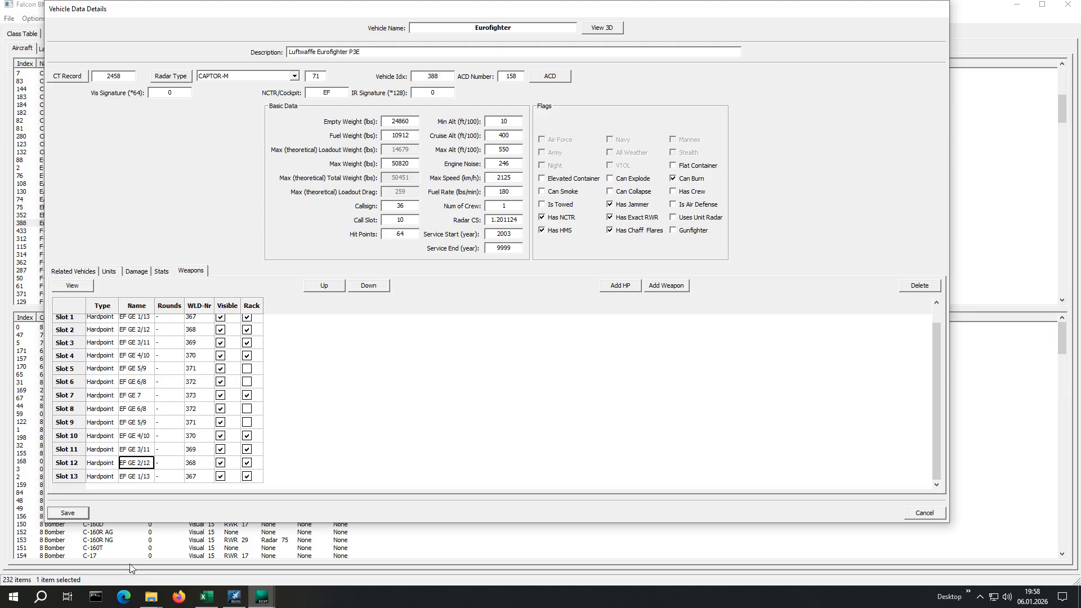
pyautogui.click(74, 514)
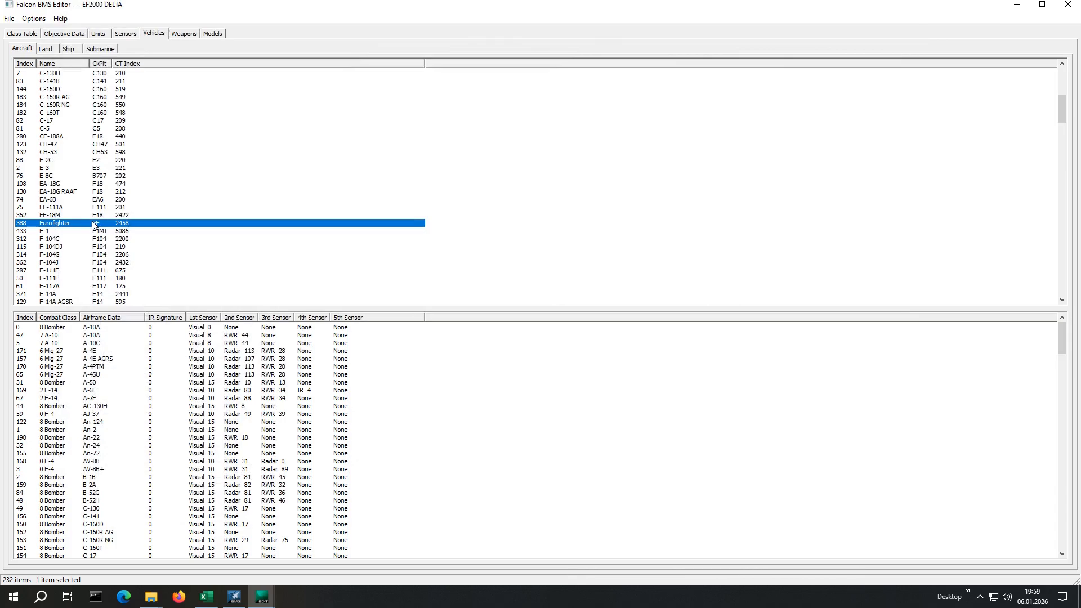
# Switch to the Falcon BMS launcher, launch the game, and start a new tactical engagement in the TE Builder.
pyautogui.click(1016, 7)
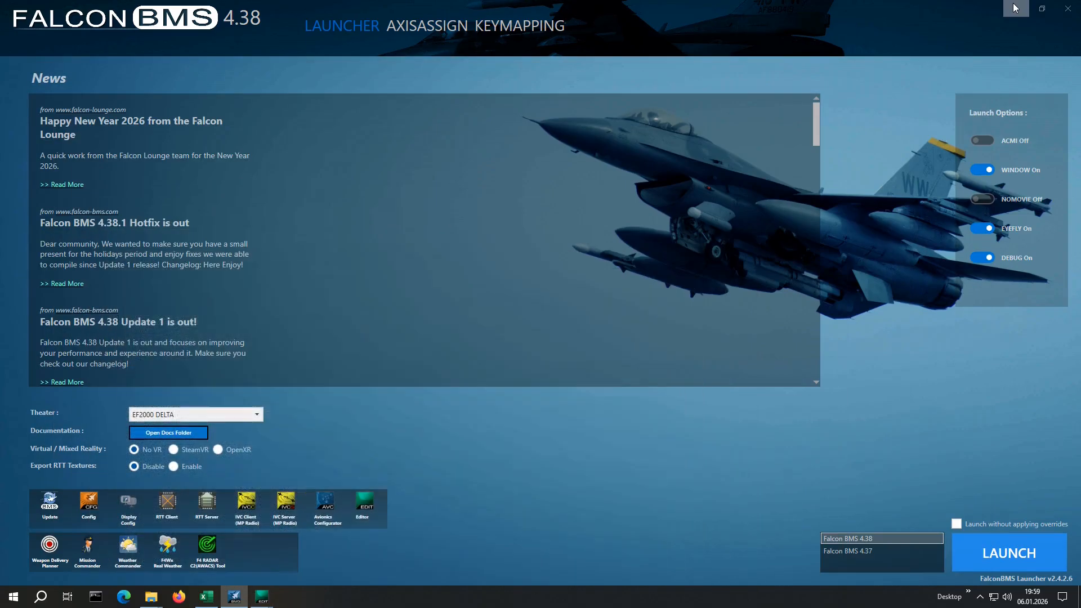
pyautogui.click(957, 560)
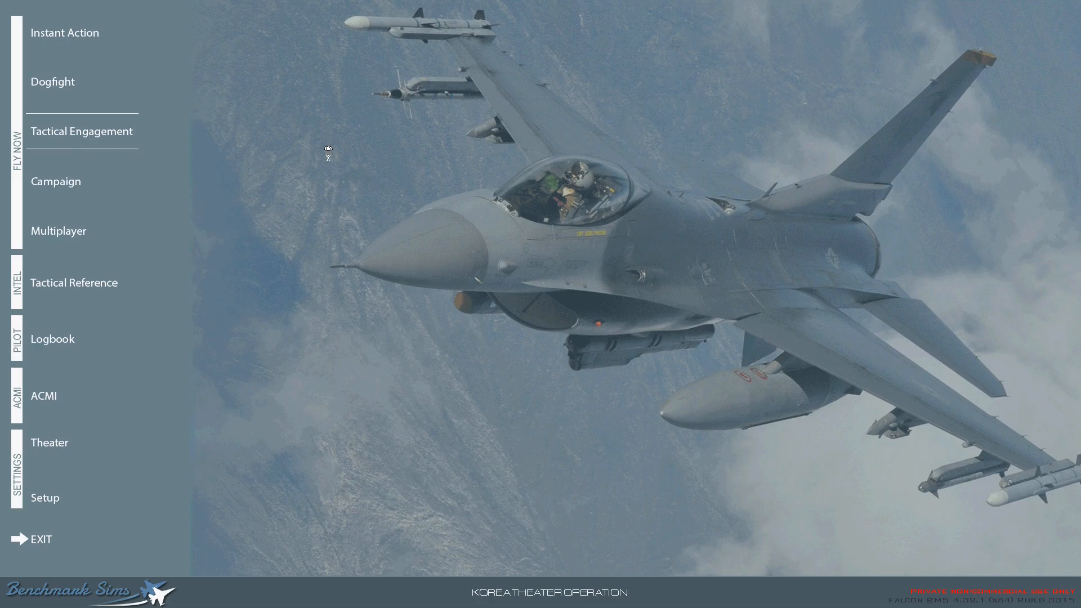
pyautogui.click(129, 132)
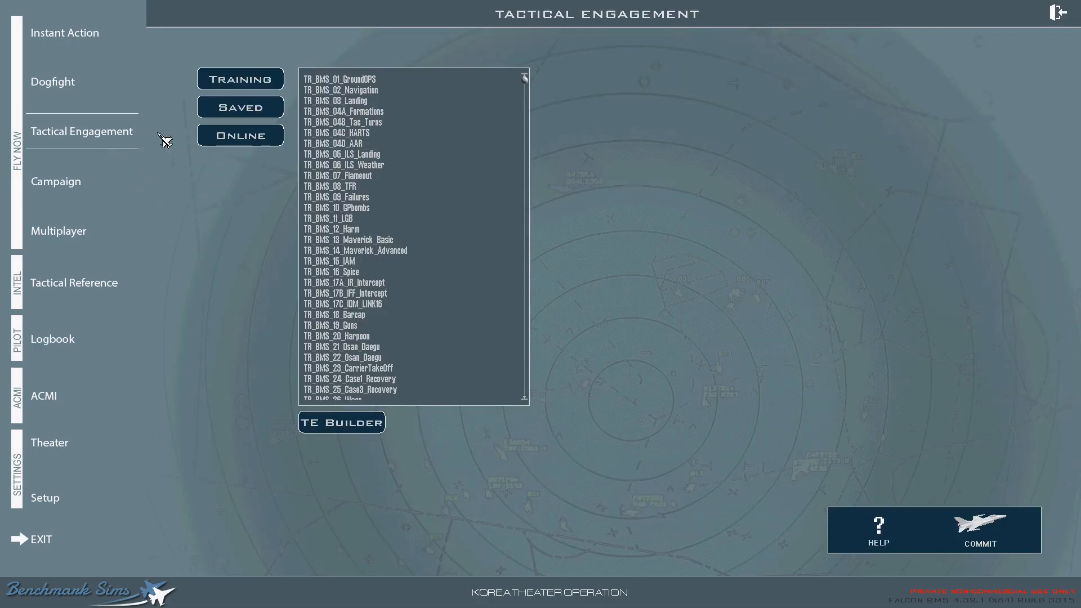
pyautogui.click(248, 114)
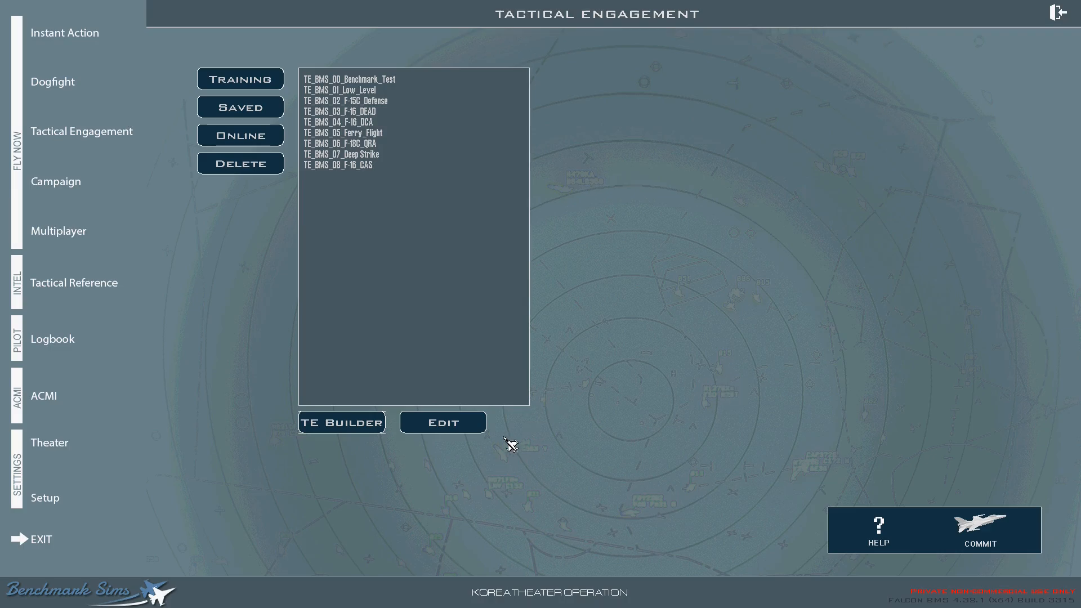
pyautogui.click(359, 426)
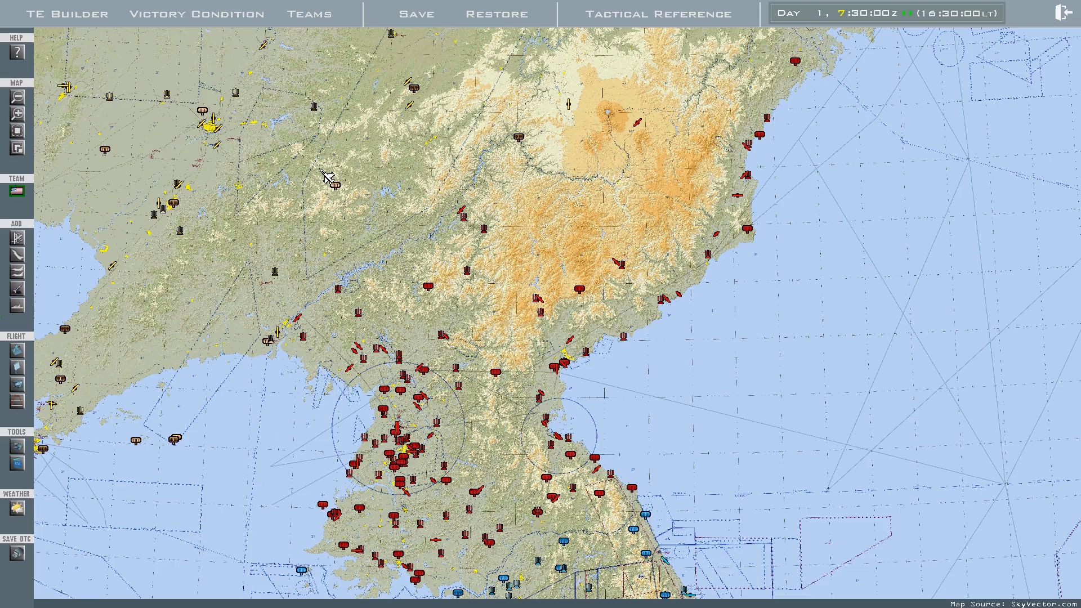
# Begin adding a flight over South Korea on the map and choose Eurofighter GAF as its aircraft.
pyautogui.moveTo(579, 493); pyautogui.dragTo(383, 197)
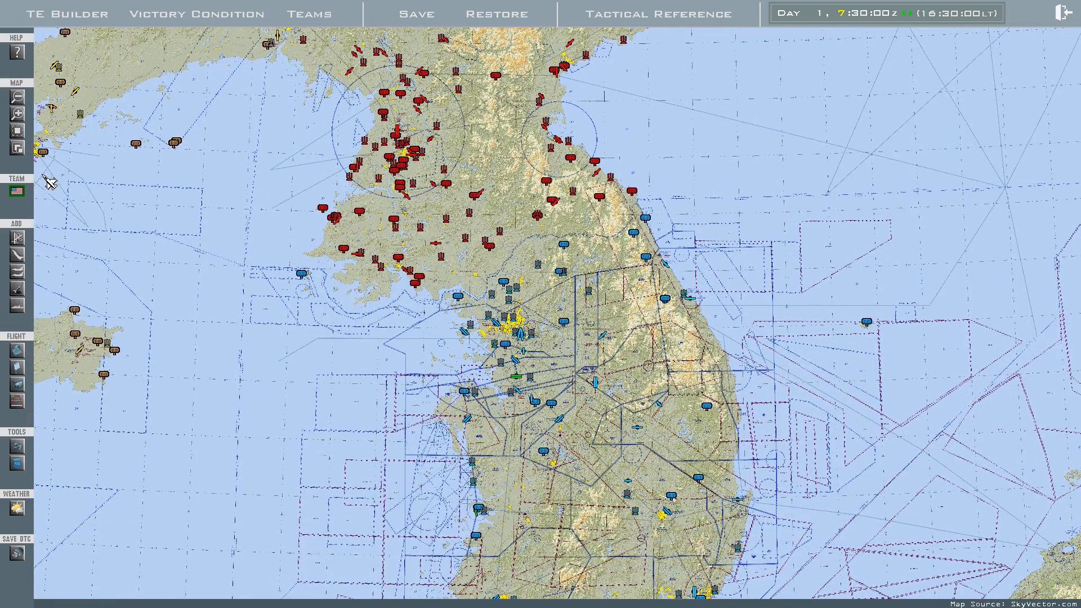
pyautogui.click(17, 254)
pyautogui.click(551, 389)
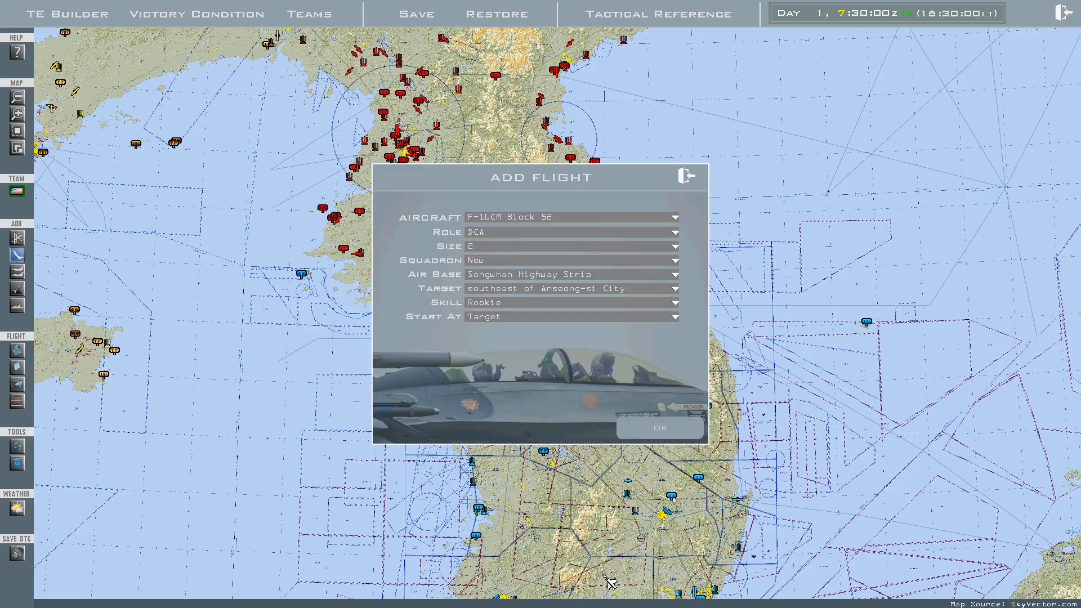
pyautogui.click(508, 218)
pyautogui.scroll(7, 569, 310)
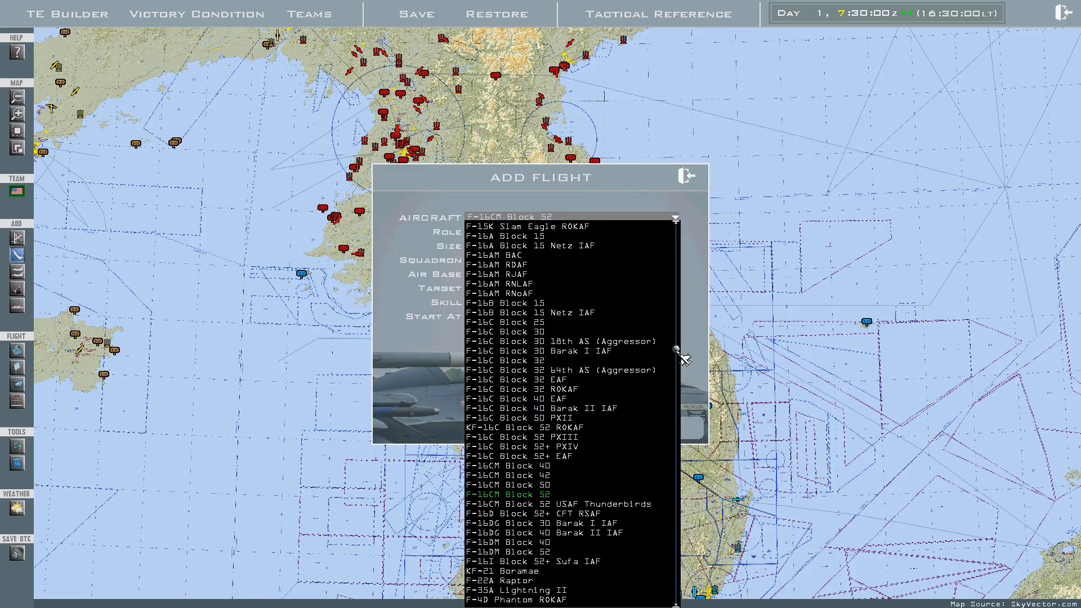
pyautogui.moveTo(676, 350); pyautogui.dragTo(674, 298)
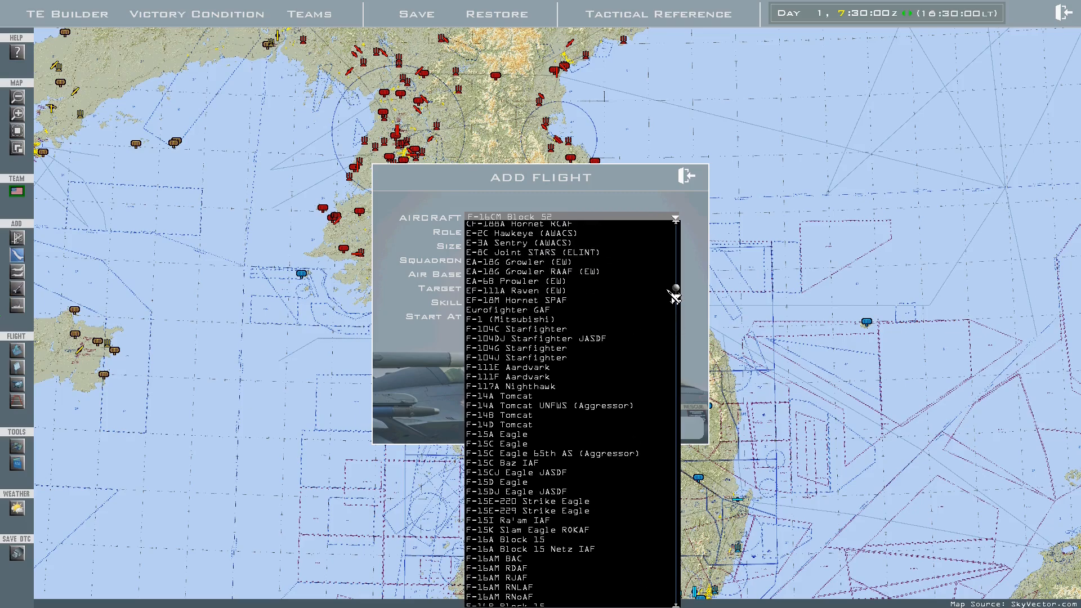
pyautogui.click(523, 311)
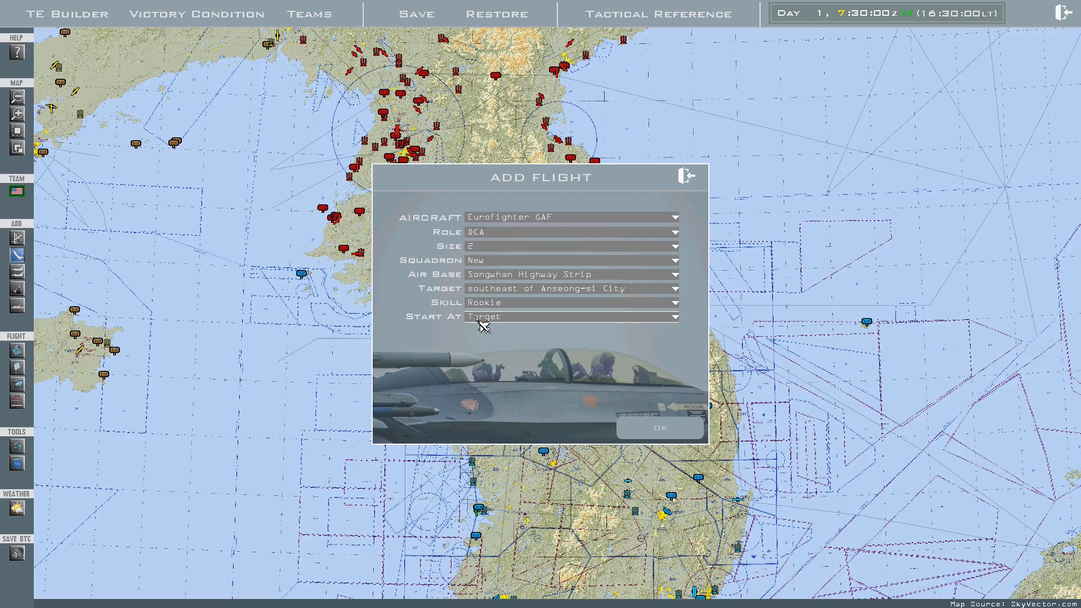
# Set the flight's role to STRIKE and create the flight.
pyautogui.click(495, 234)
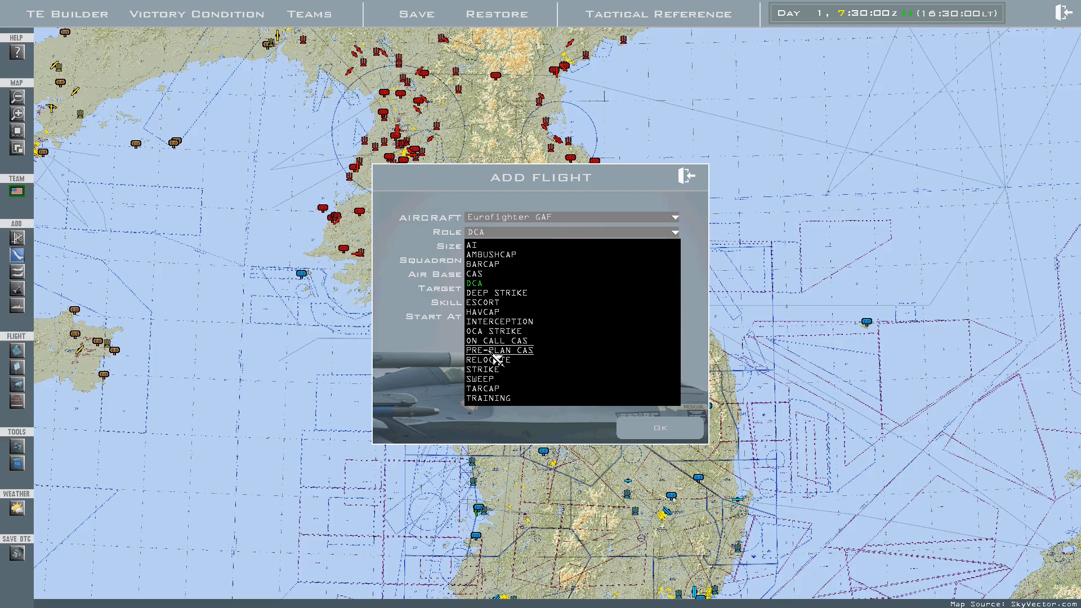
pyautogui.click(493, 372)
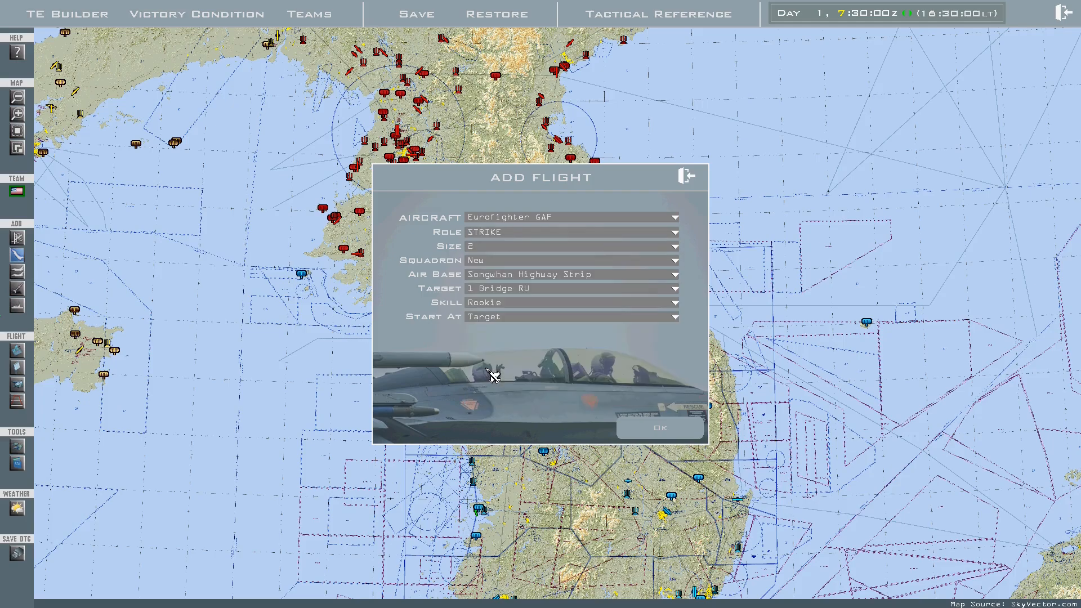
pyautogui.click(654, 434)
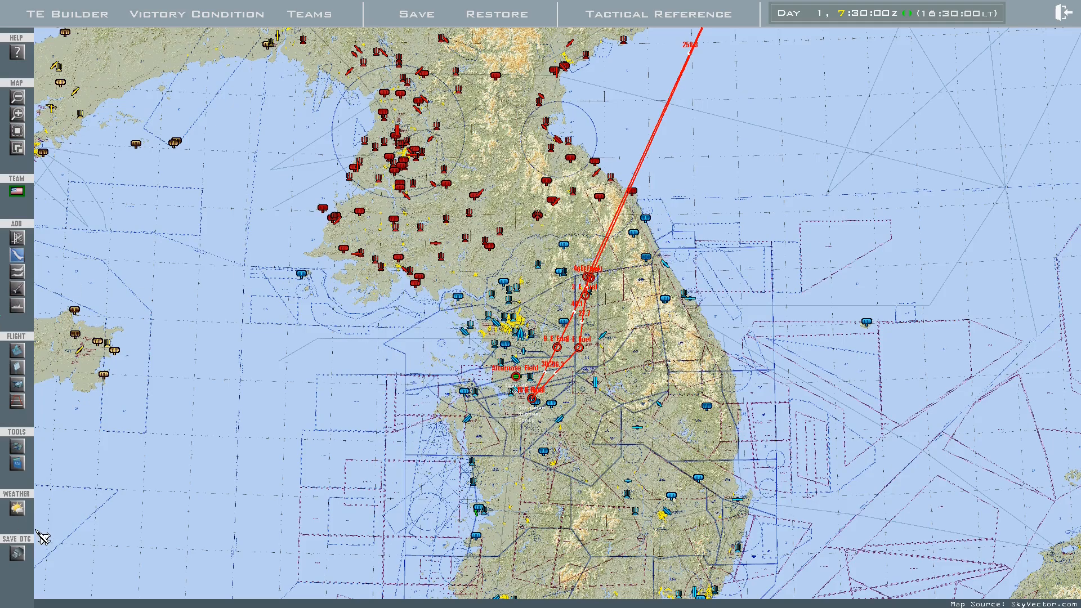
# Open the new flight's loadout, list the A-G weapons, and load one GBU-48/B /HE on the second-outermost station of each wing.
pyautogui.moveTo(744, 233); pyautogui.dragTo(466, 194)
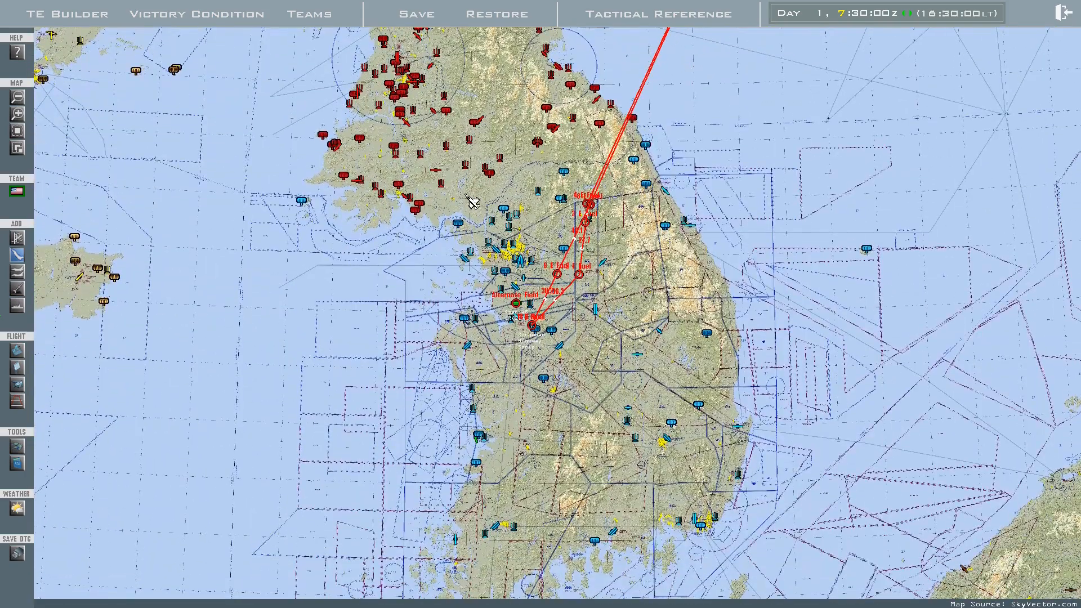
pyautogui.click(21, 398)
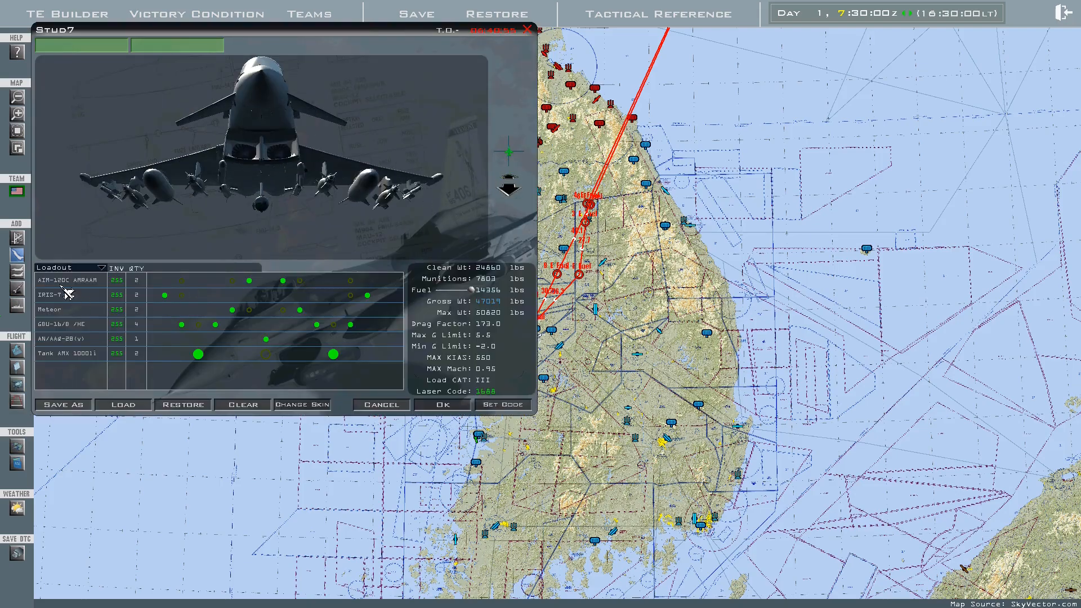
pyautogui.click(70, 268)
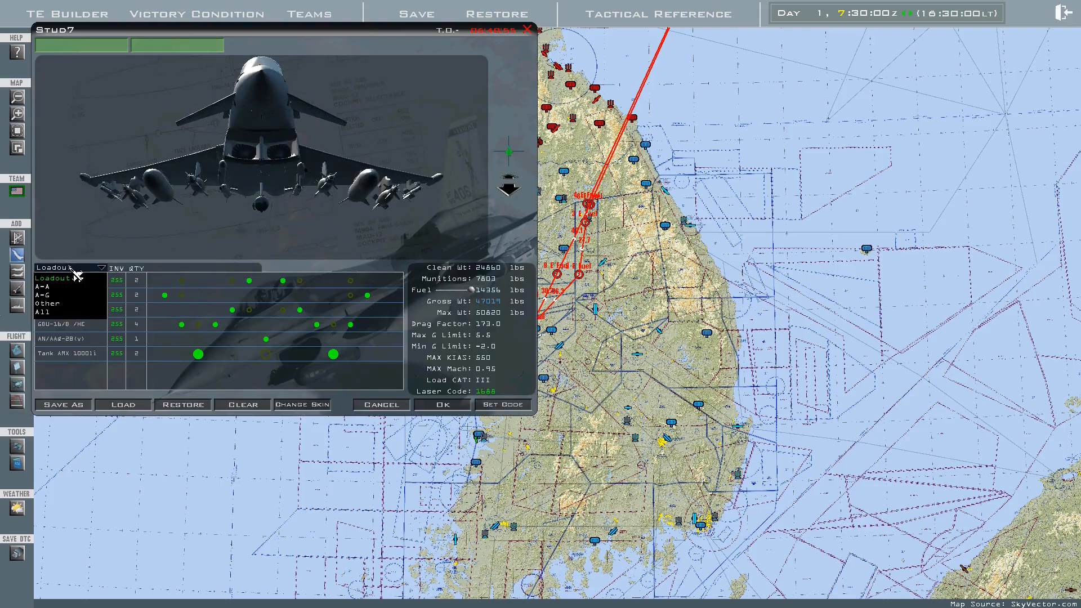
pyautogui.click(50, 296)
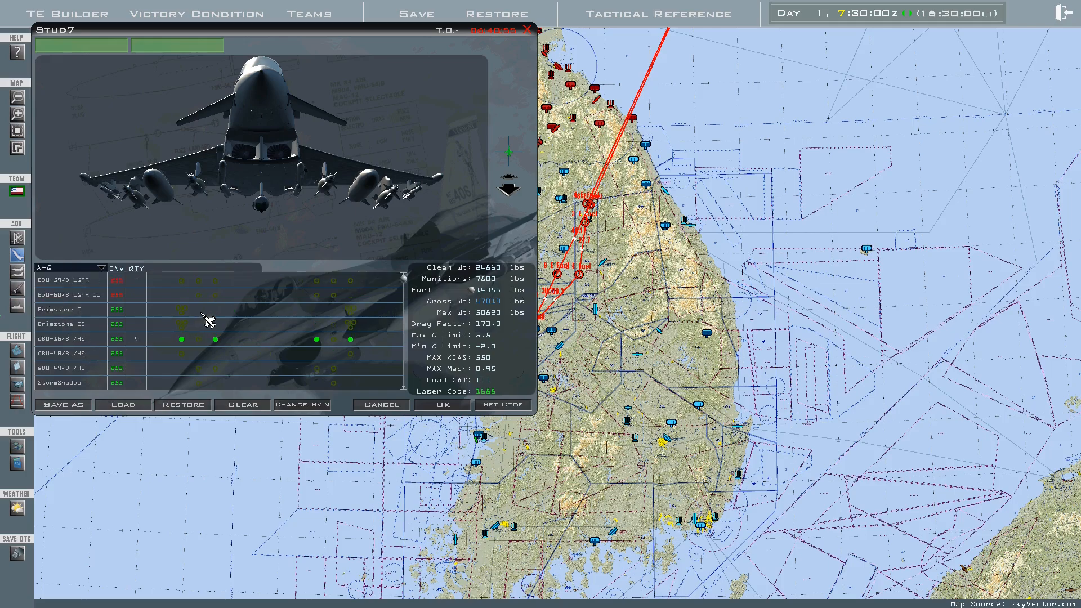
pyautogui.click(181, 354)
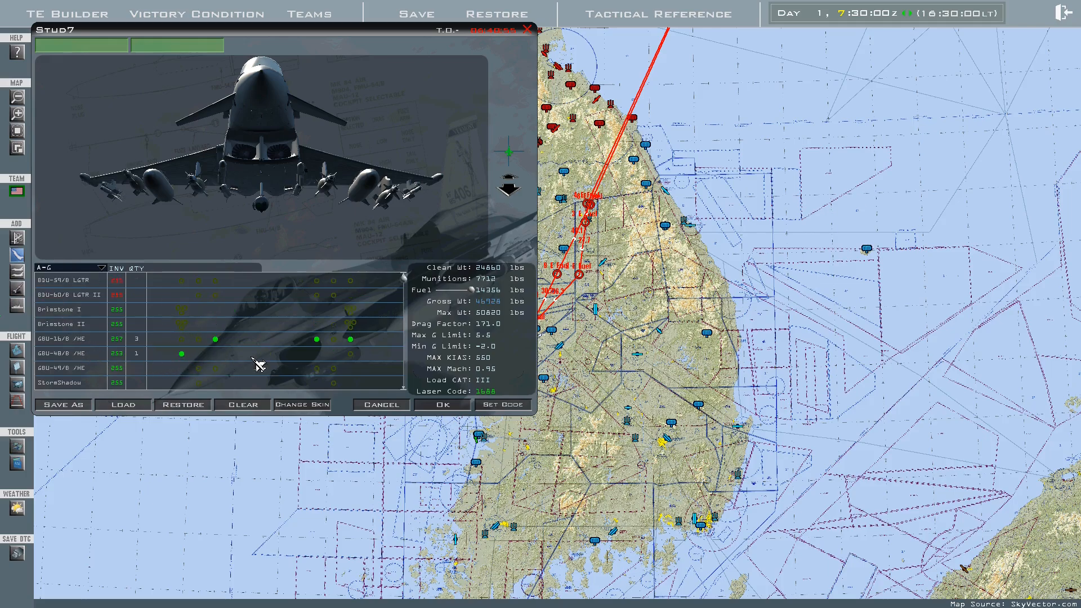
pyautogui.click(350, 354)
# Inspect the GBU-48/B bombs on the Eurofighter from several angles in the loadout's 3D preview.
pyautogui.moveTo(496, 152)
pyautogui.mouseDown()
pyautogui.moveTo(506, 165)
pyautogui.moveTo(510, 138)
pyautogui.mouseUp()
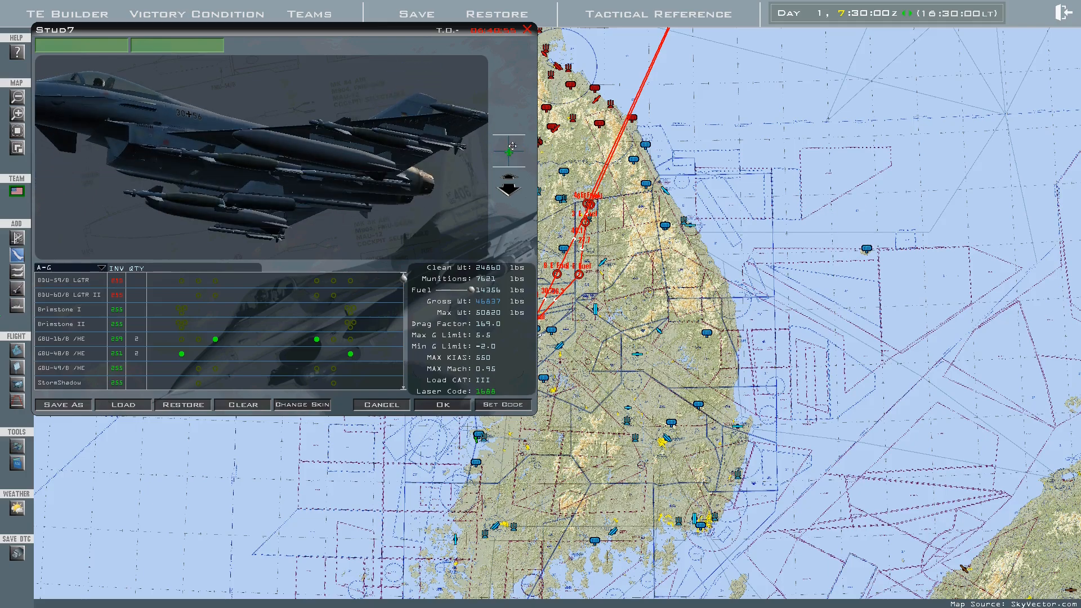
pyautogui.click(511, 176)
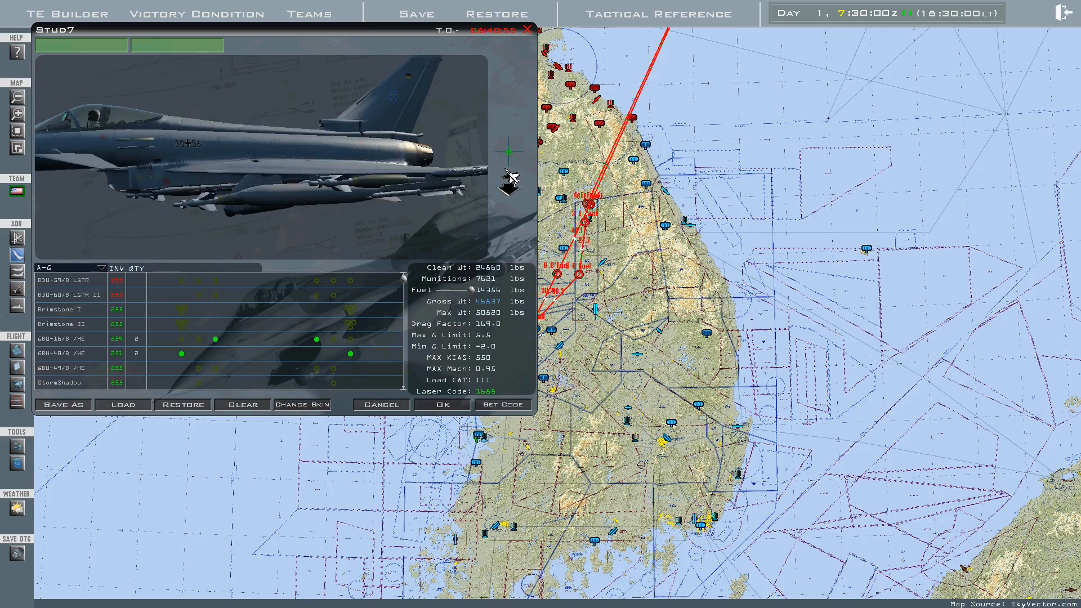
pyautogui.moveTo(514, 156)
pyautogui.mouseDown()
pyautogui.moveTo(509, 139)
pyautogui.moveTo(505, 156)
pyautogui.mouseUp()
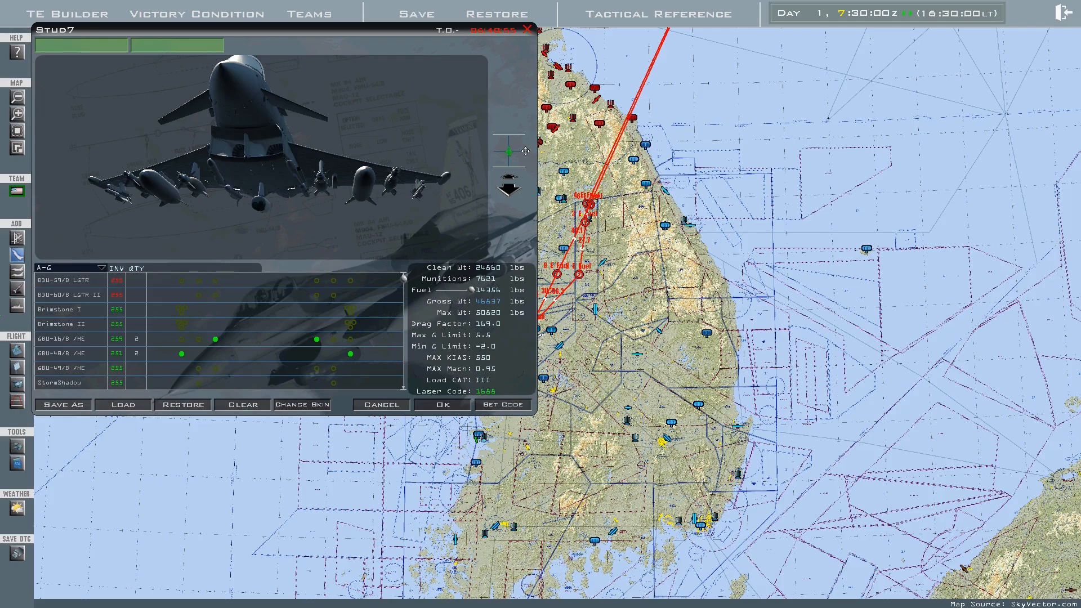
pyautogui.moveTo(525, 151); pyautogui.dragTo(497, 150)
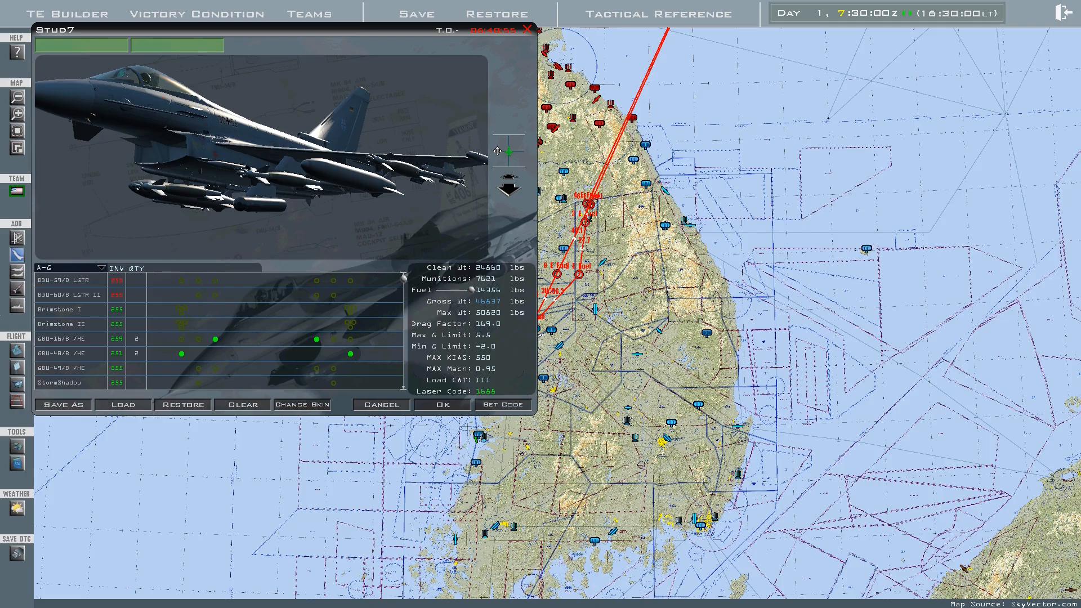
# Accept the Eurofighter's loadout, leave the TE Builder, and view the Campaign screen.
pyautogui.click(463, 409)
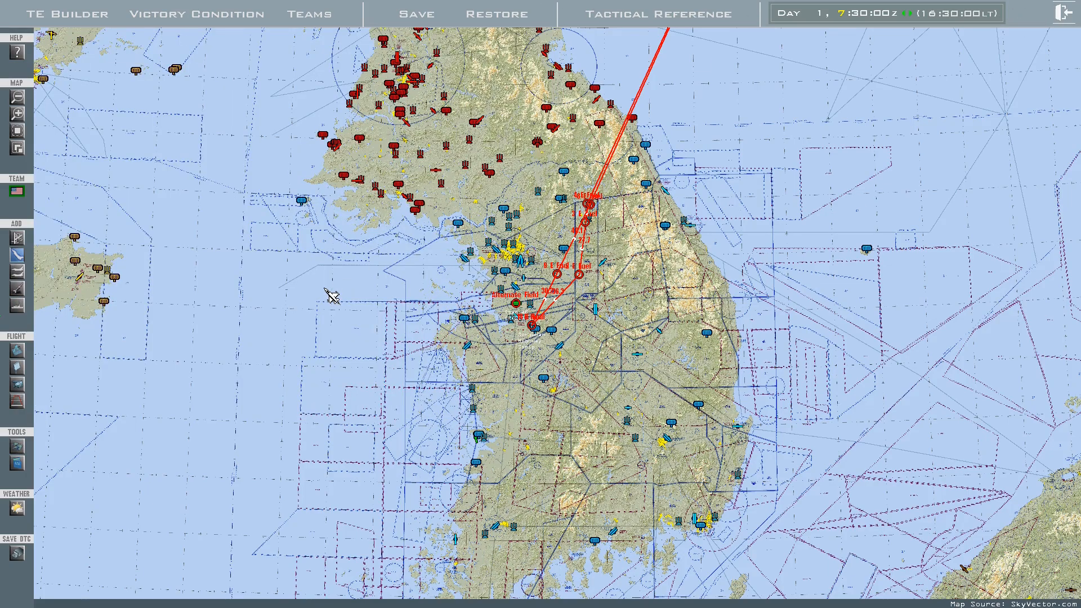
pyautogui.press('Escape')
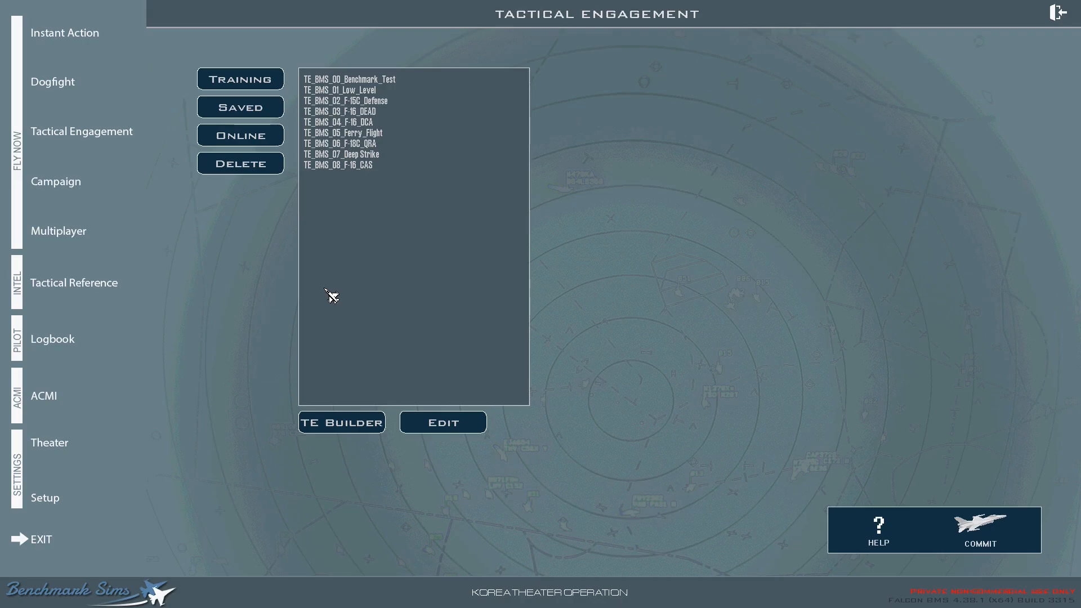
pyautogui.click(74, 190)
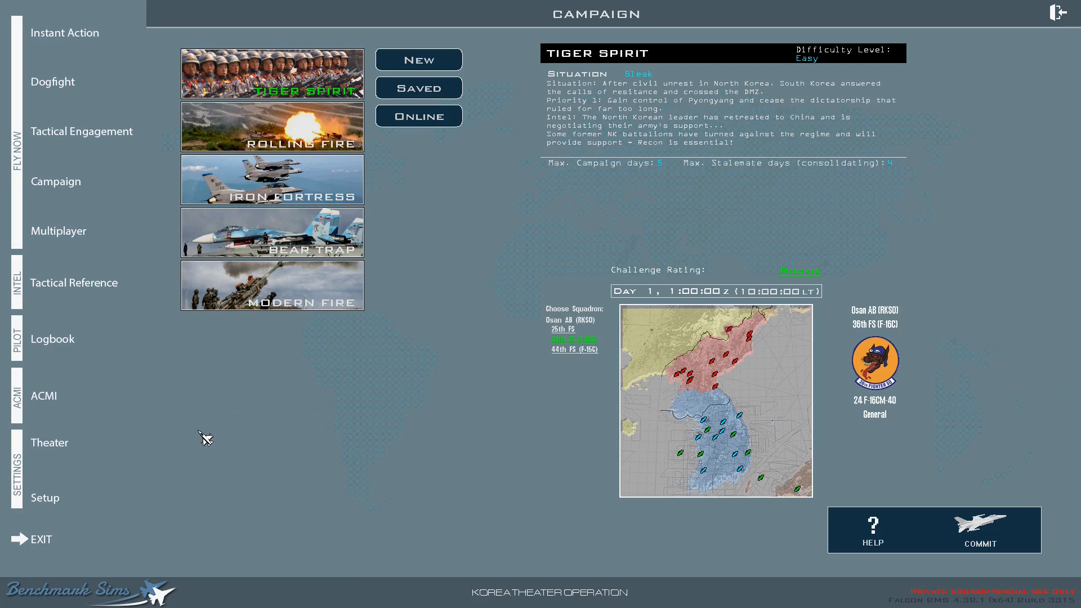
# Exit the game completely and switch back to the Falcon BMS Editor.
pyautogui.click(42, 539)
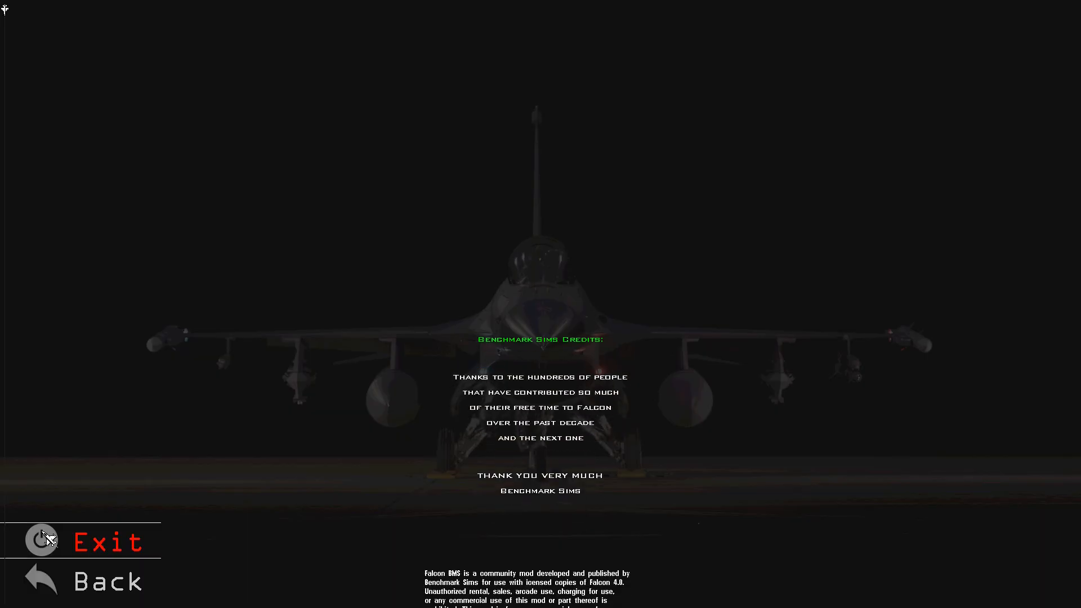
pyautogui.click(48, 540)
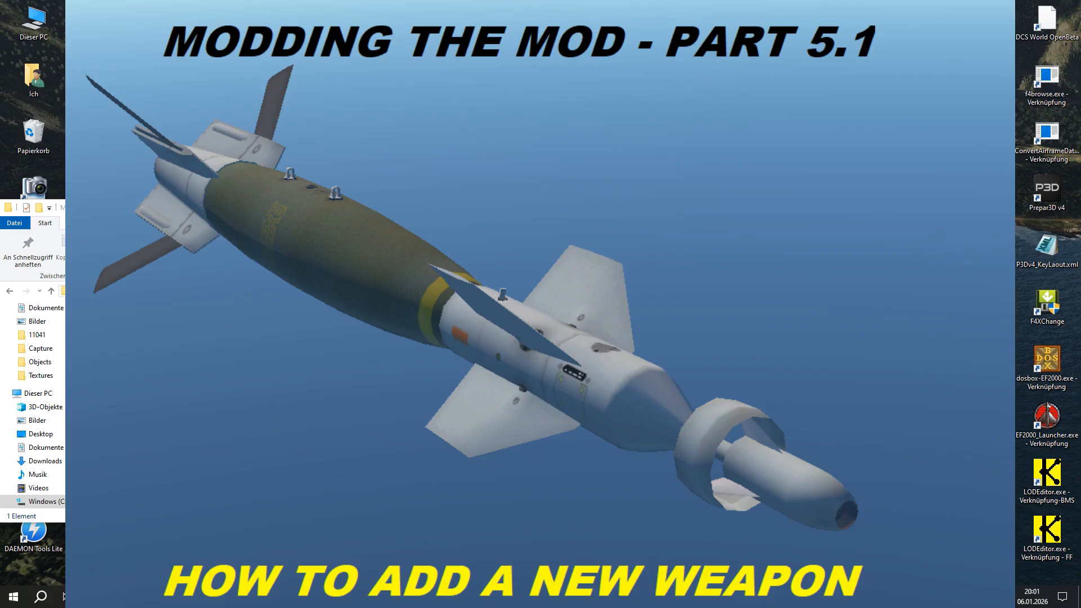
pyautogui.hotkey('alt', 'Tab')
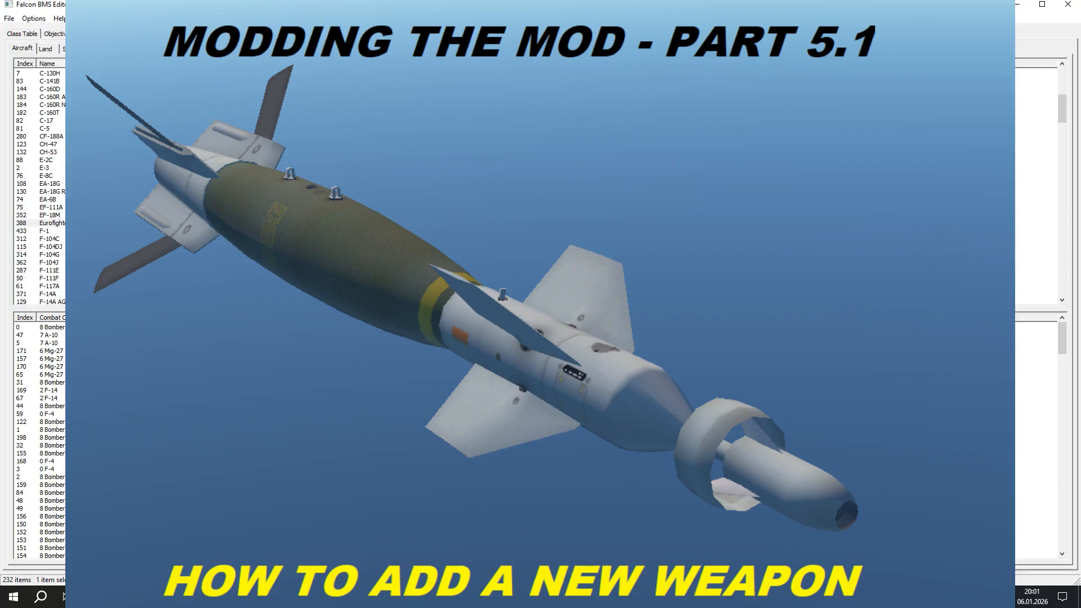